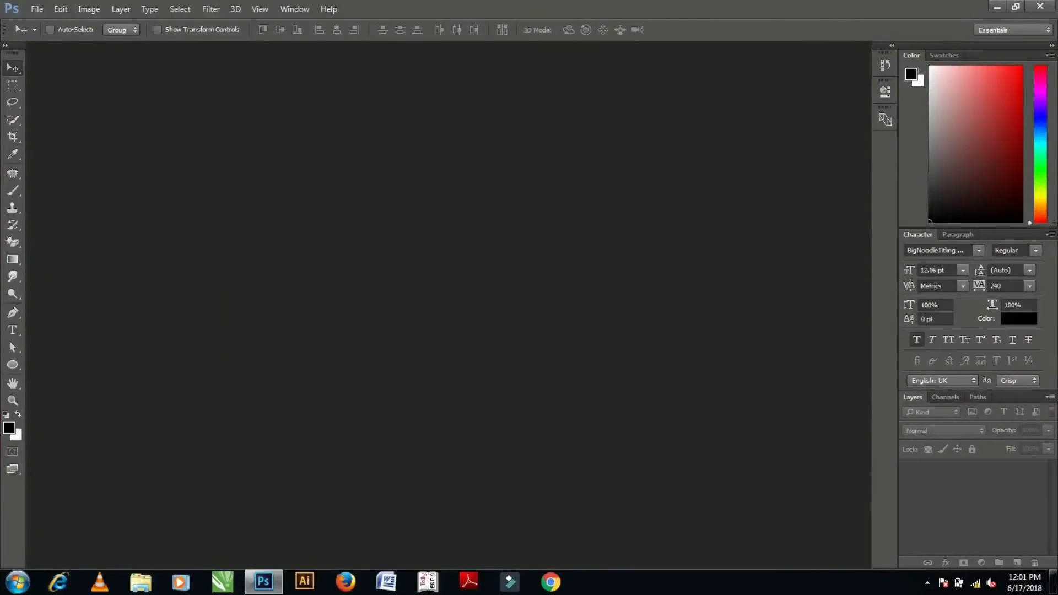
Create a new A4 portrait document named 'New Image' at 300 ppi, RGB, with a white background.
click(37, 8)
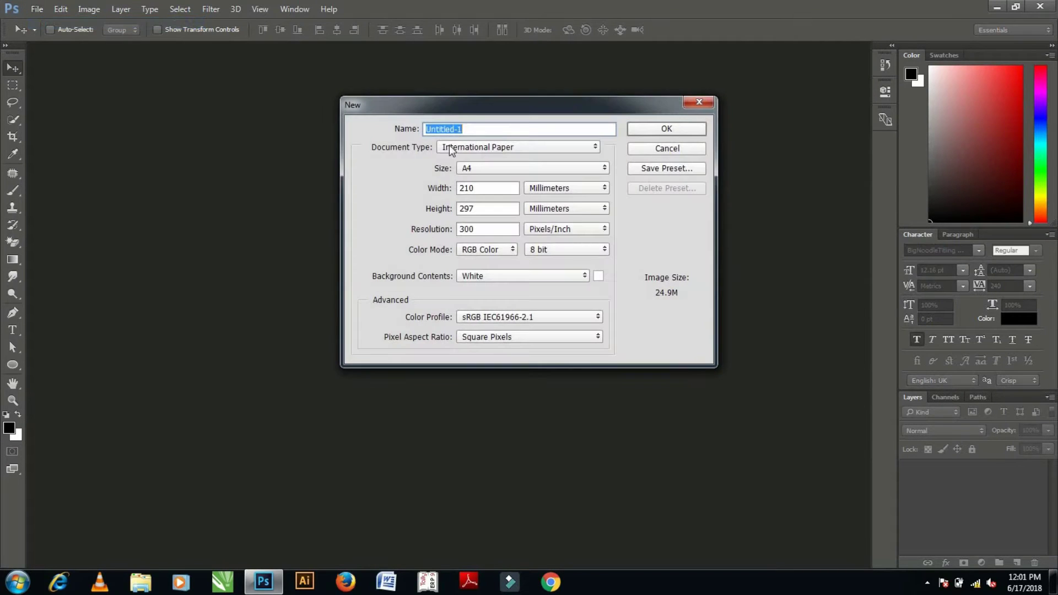
text(New )
text(Image)
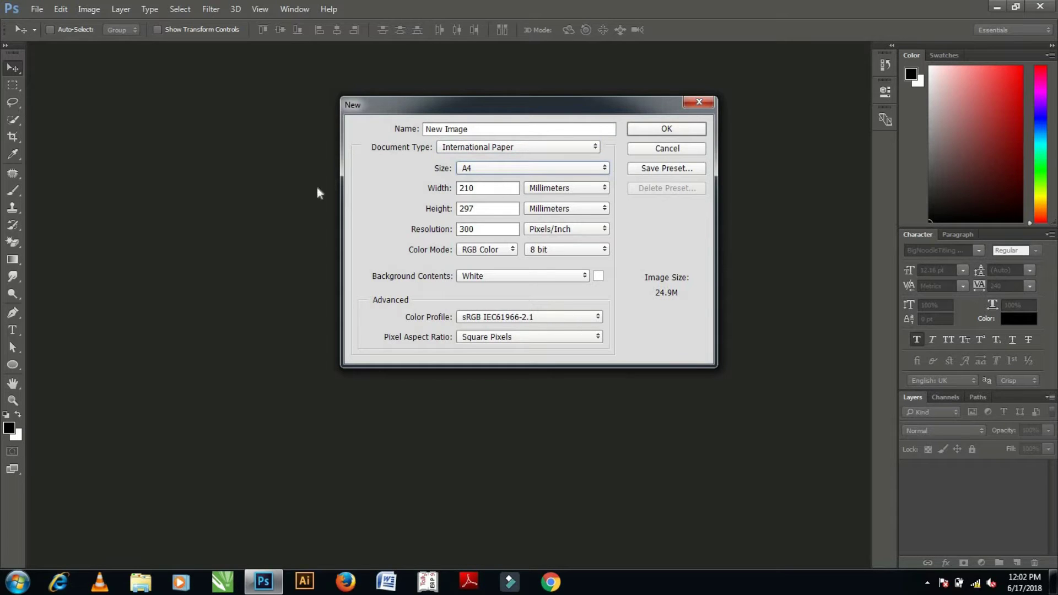
key(Tab)
key(Tab)
key(Tab)
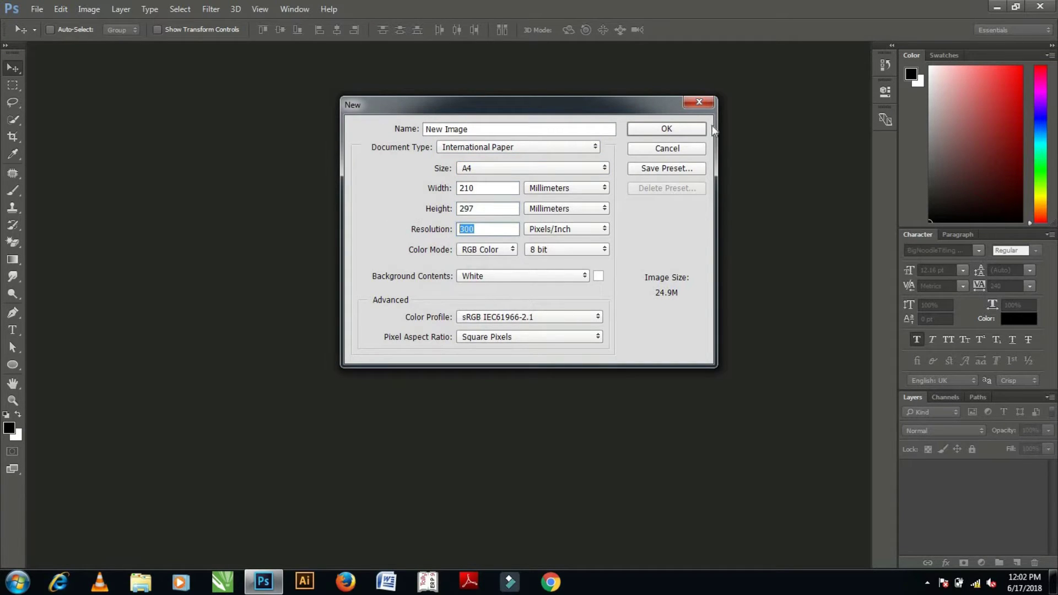
click(673, 128)
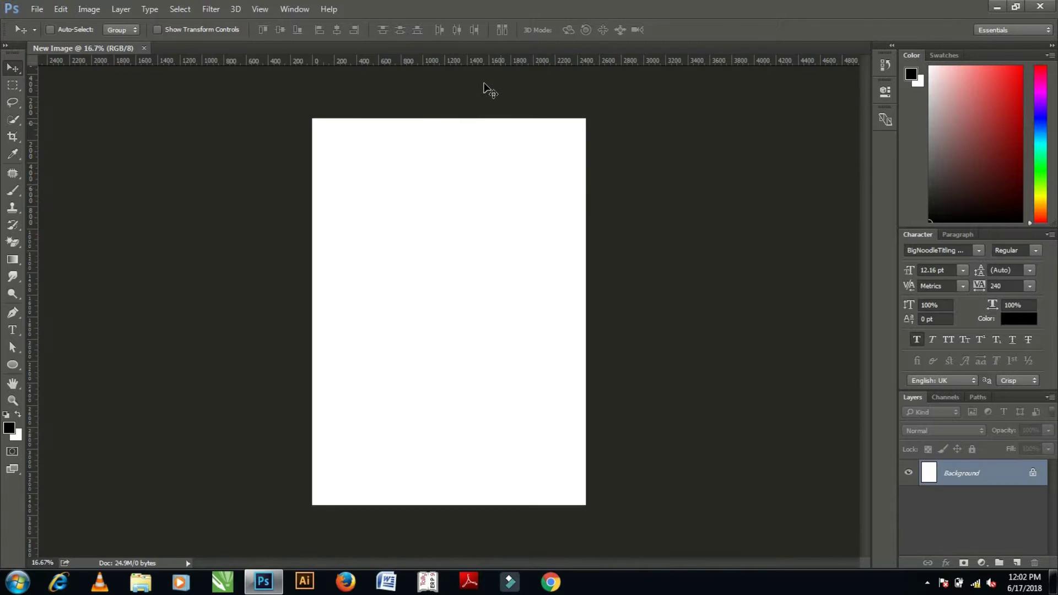
Open the sunset cityscape JPG and Khalid Image.psd together from the New Image folder.
key(ctrl+0)
key(ctrl+0)
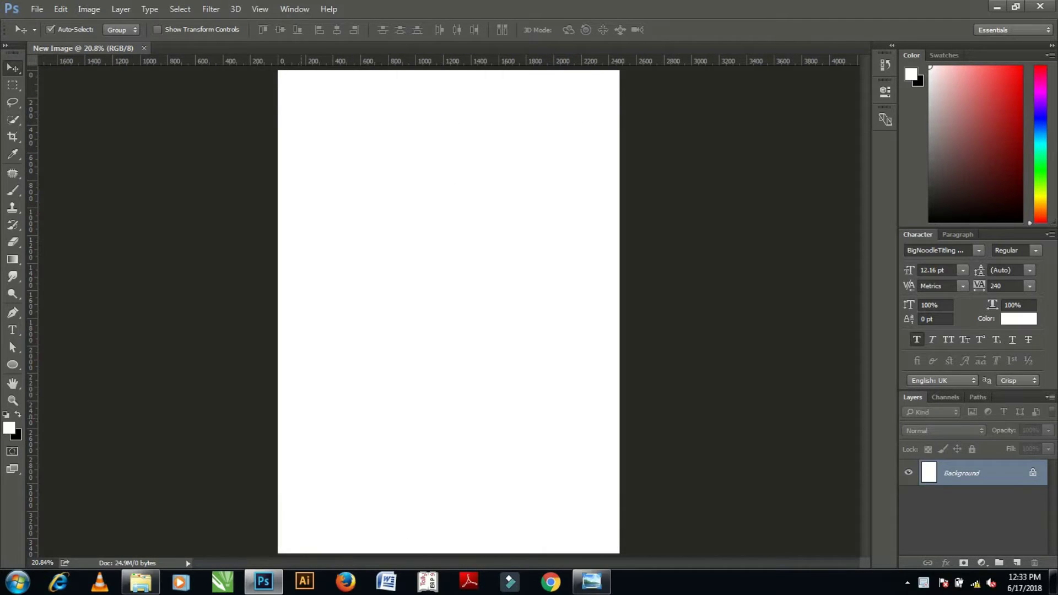
key(ctrl+o)
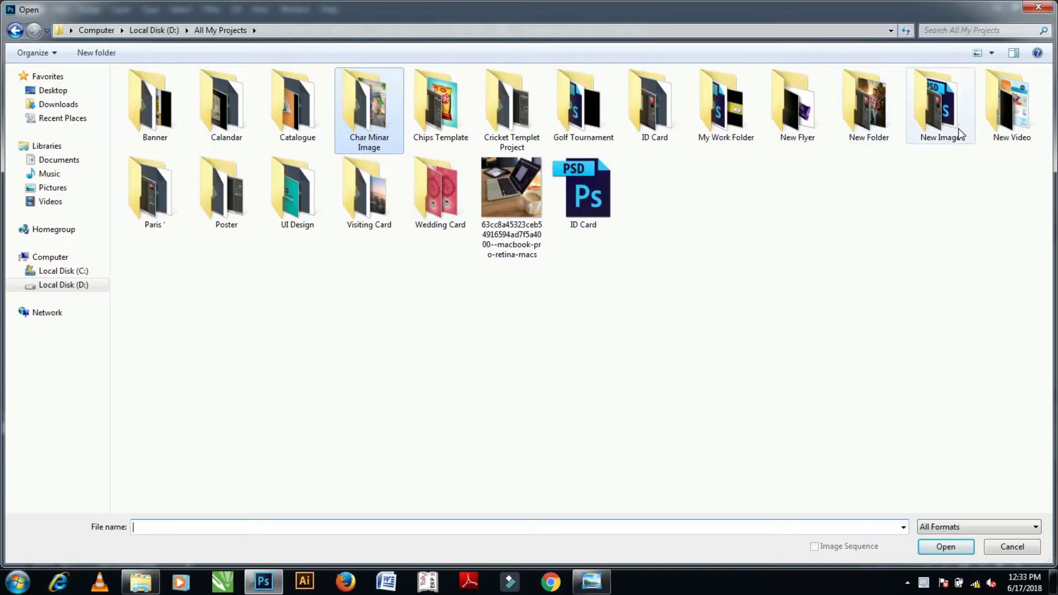
double_click(939, 135)
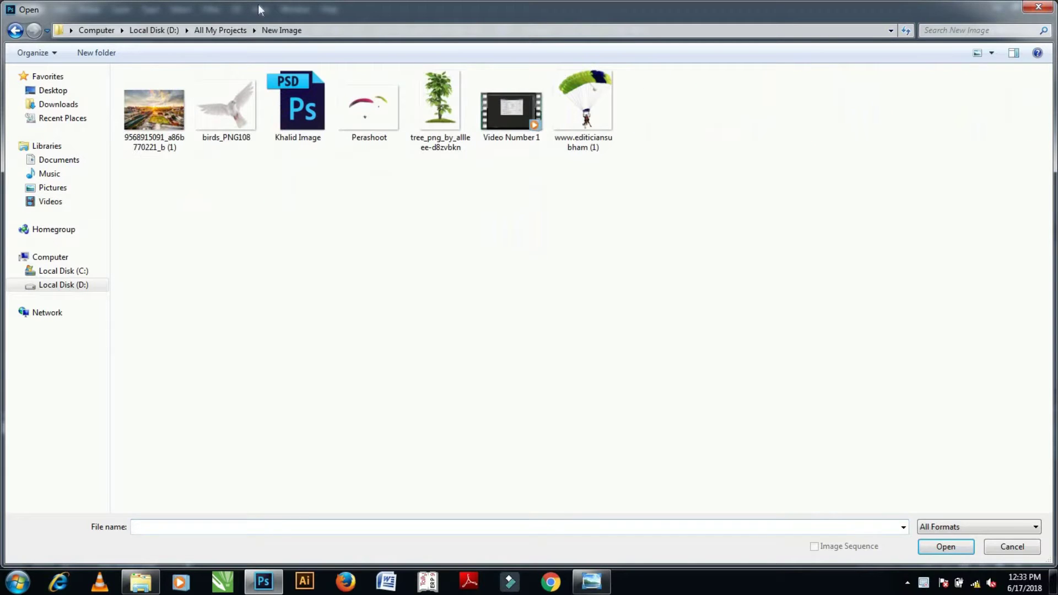
click(144, 114)
ctrl+click(301, 127)
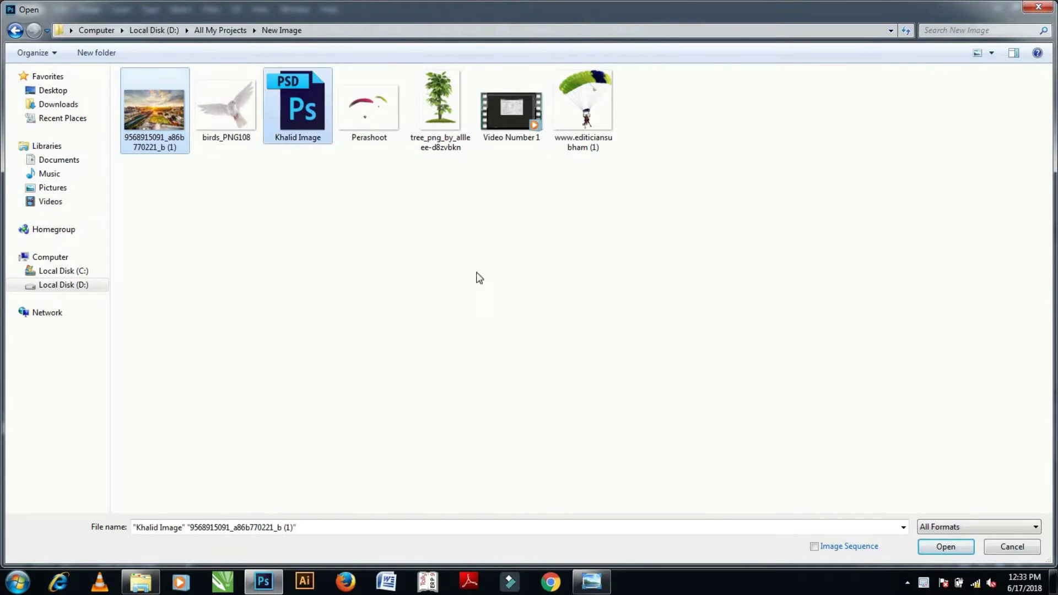
click(939, 547)
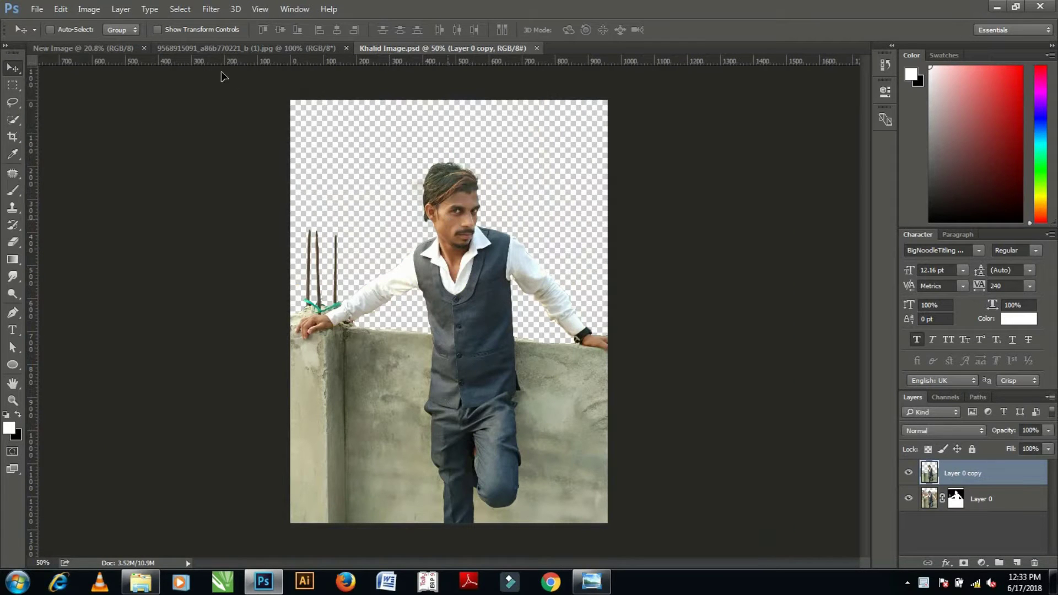
Bring the cut-out man into New Image as Layer 0 copy, proportionally scaled to 263% and centred low.
mouse_move(222, 75)
mouse_down()
mouse_move(126, 49)
mouse_move(485, 397)
mouse_up()
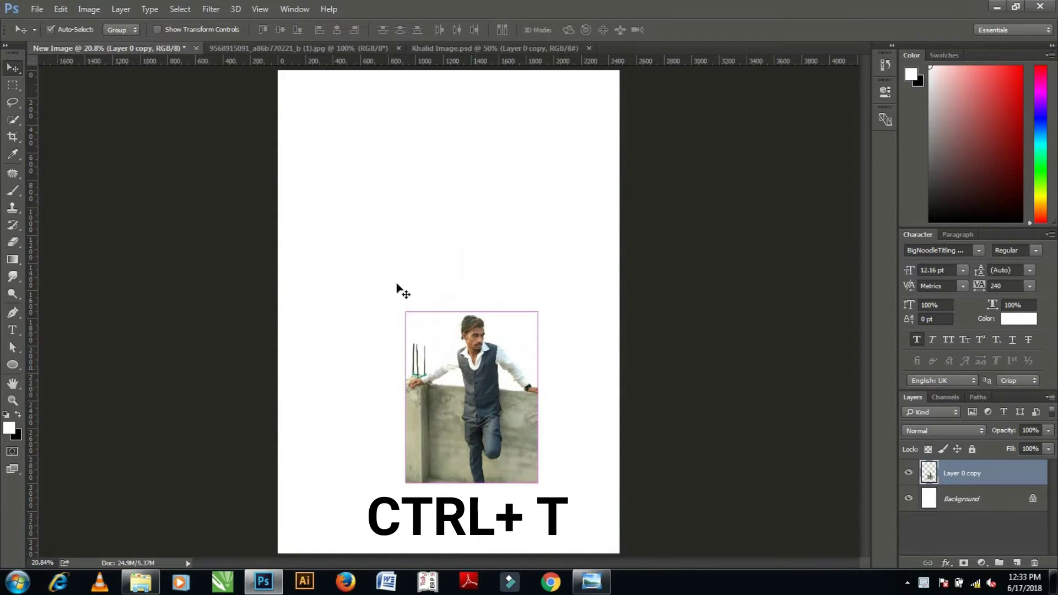
key(ctrl+t)
click(233, 31)
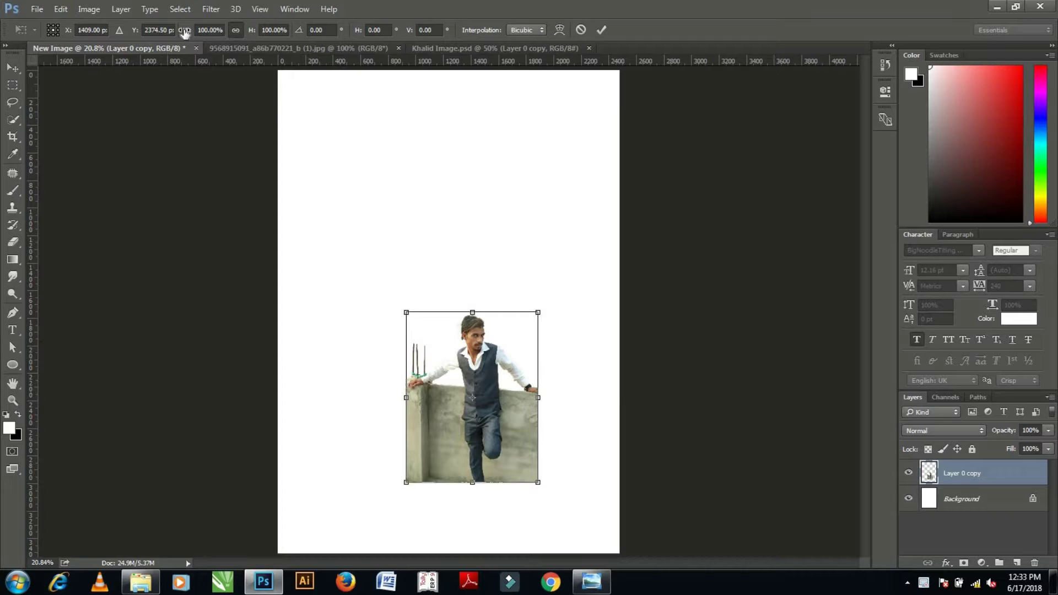
drag(185, 33, 268, 33)
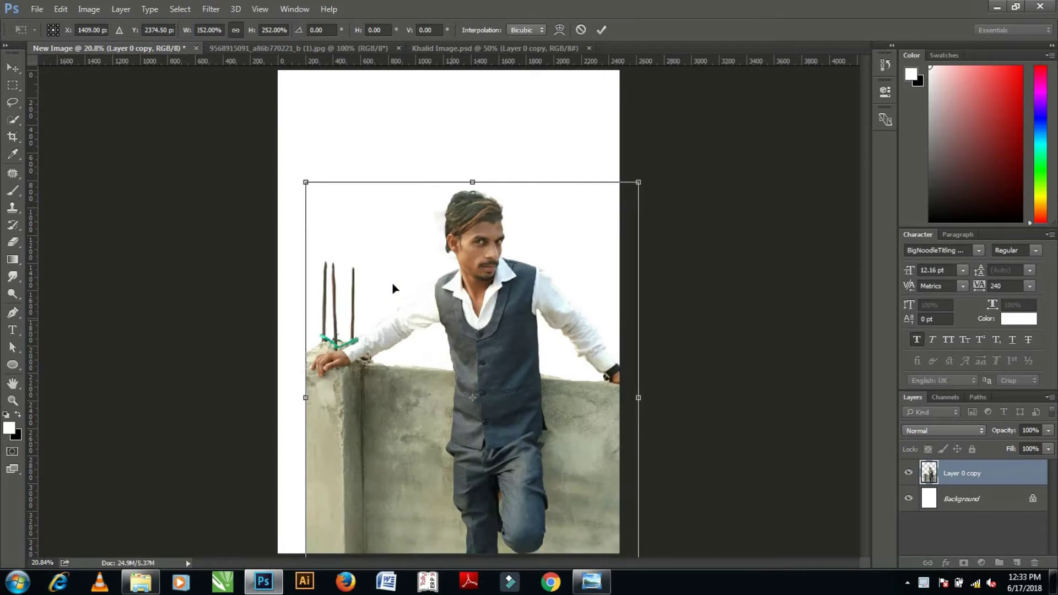
drag(393, 287, 428, 327)
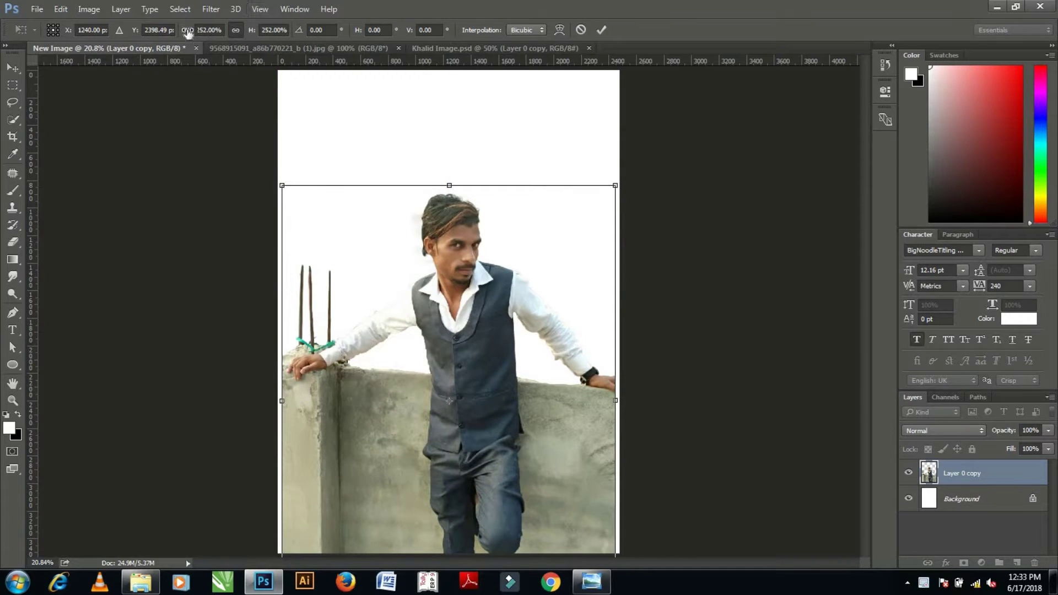
drag(188, 32, 192, 32)
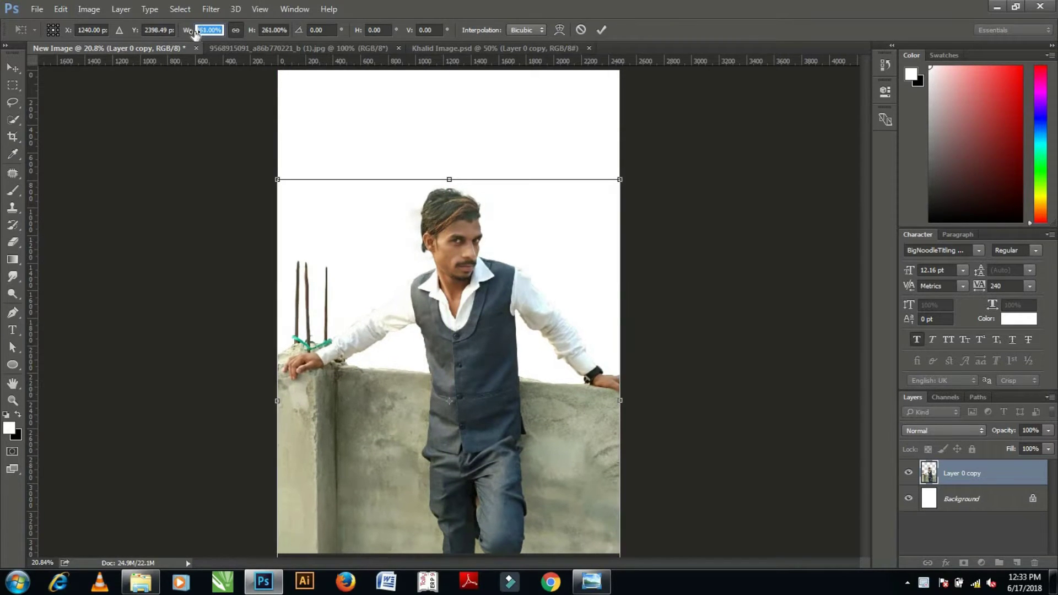
key(Up)
key(Up)
key(Return)
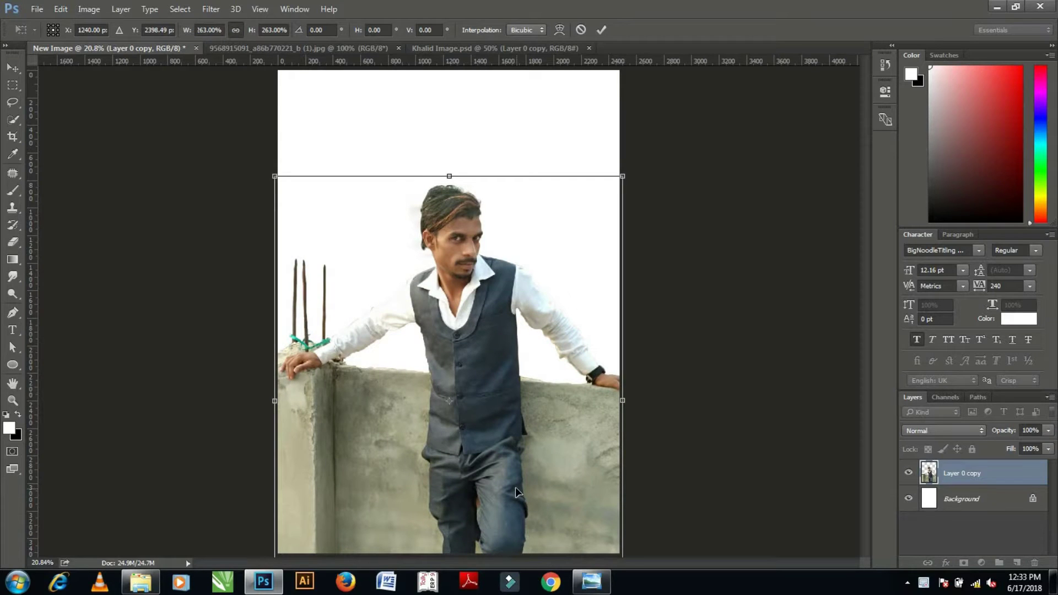
drag(515, 488, 515, 484)
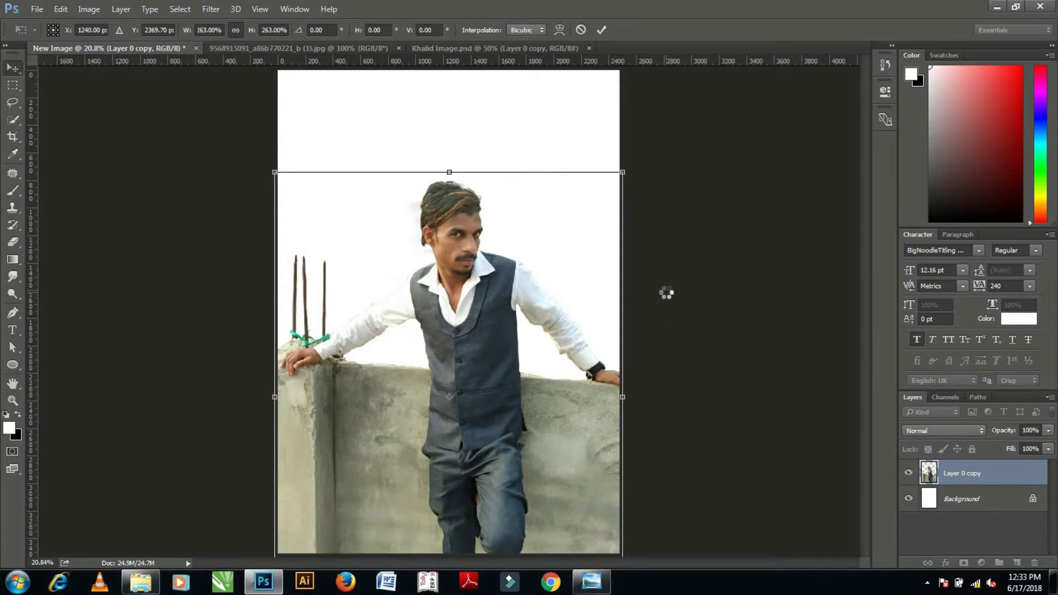
key(Return)
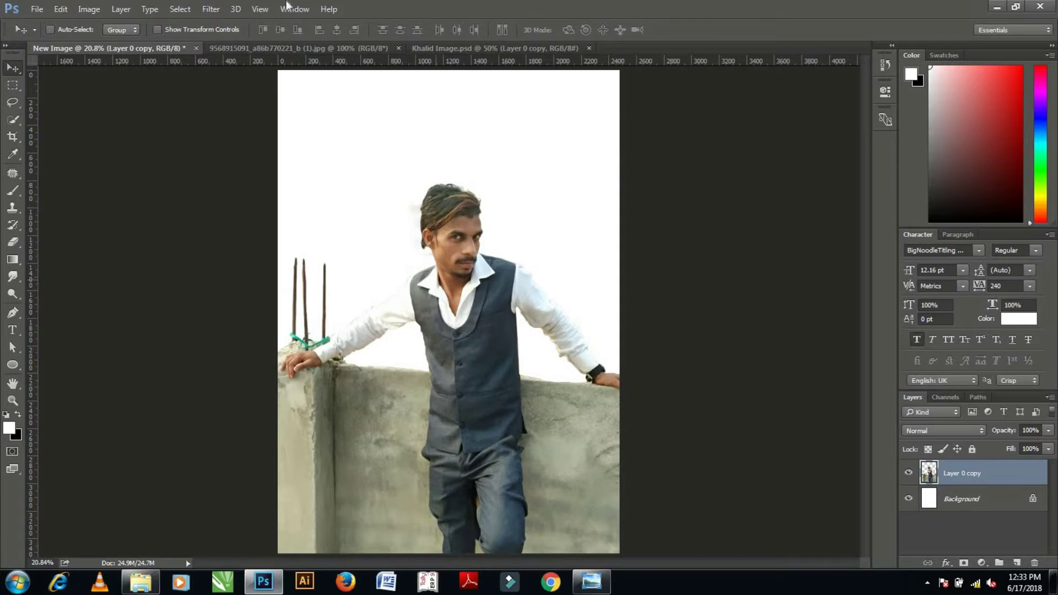
Bring the sunset cityscape into the composite as Layer 1, placed behind the man.
click(306, 48)
mouse_move(221, 101)
mouse_down()
mouse_move(159, 58)
mouse_move(467, 230)
mouse_up()
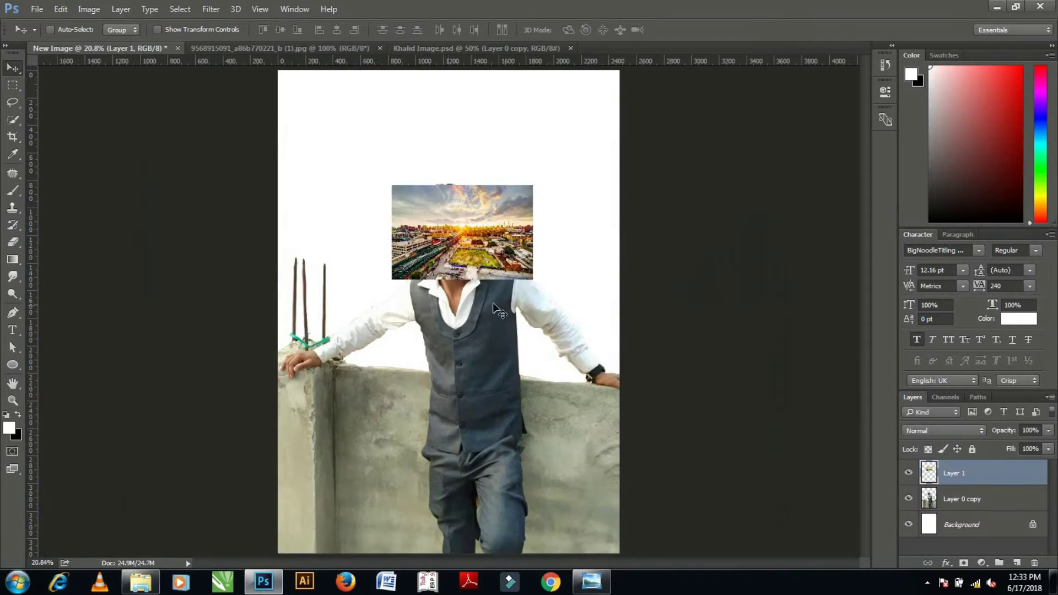
drag(508, 318, 535, 377)
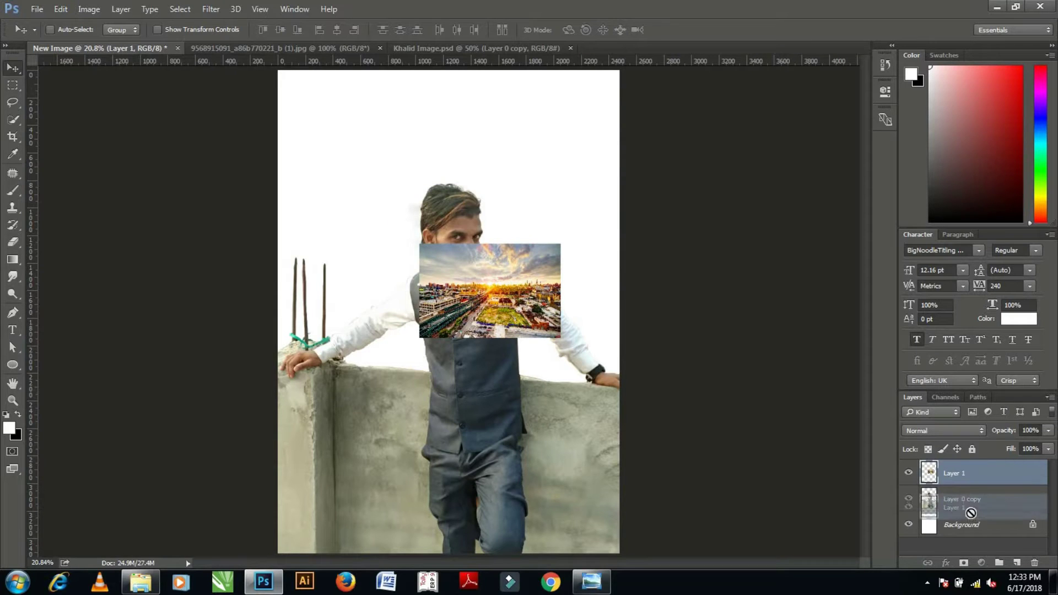
drag(966, 504, 966, 511)
Enlarge the cityscape to 376% and move it to cover the top of the page.
key(ctrl+t)
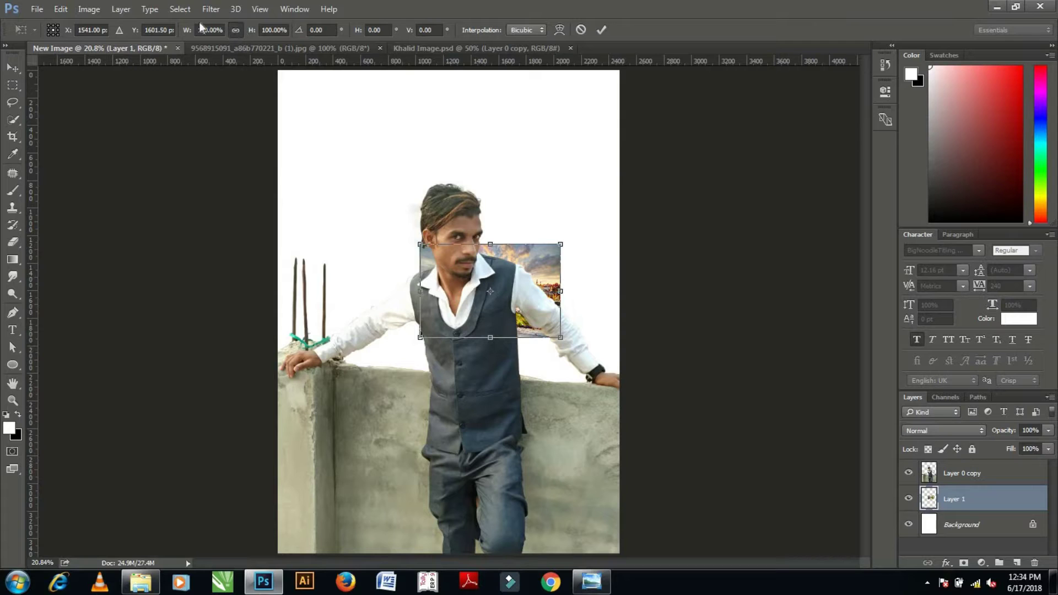
drag(183, 32, 375, 61)
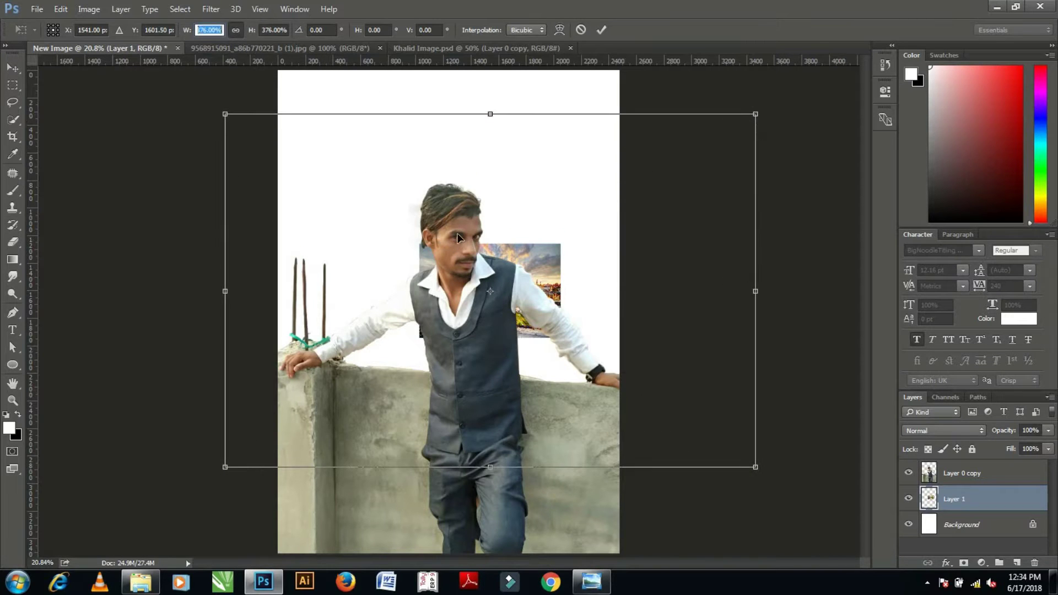
mouse_move(425, 183)
mouse_down()
mouse_move(359, 222)
mouse_move(348, 194)
mouse_move(339, 200)
mouse_up()
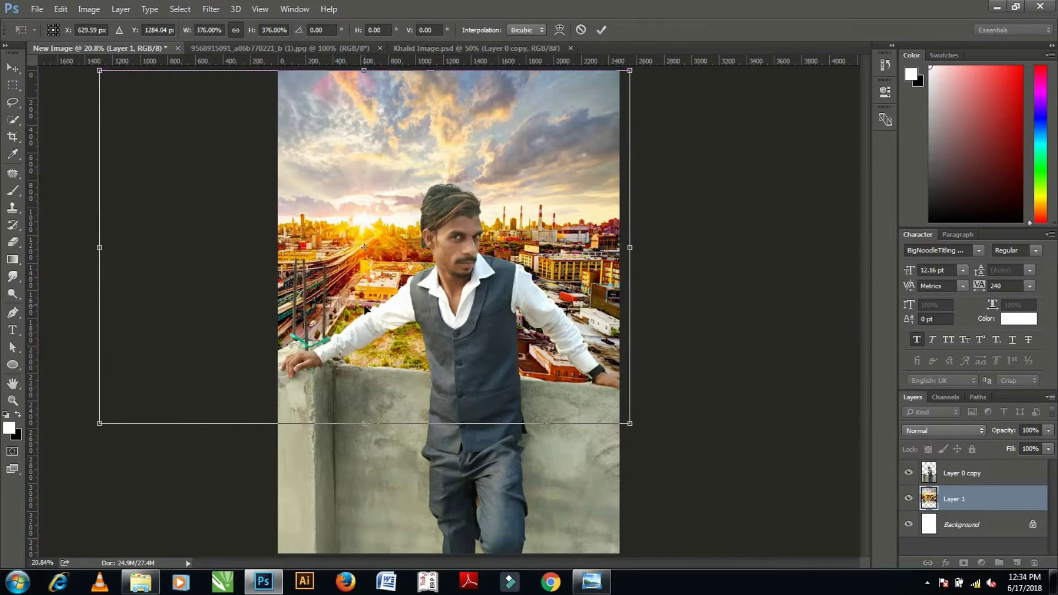
key(Return)
drag(394, 320, 412, 313)
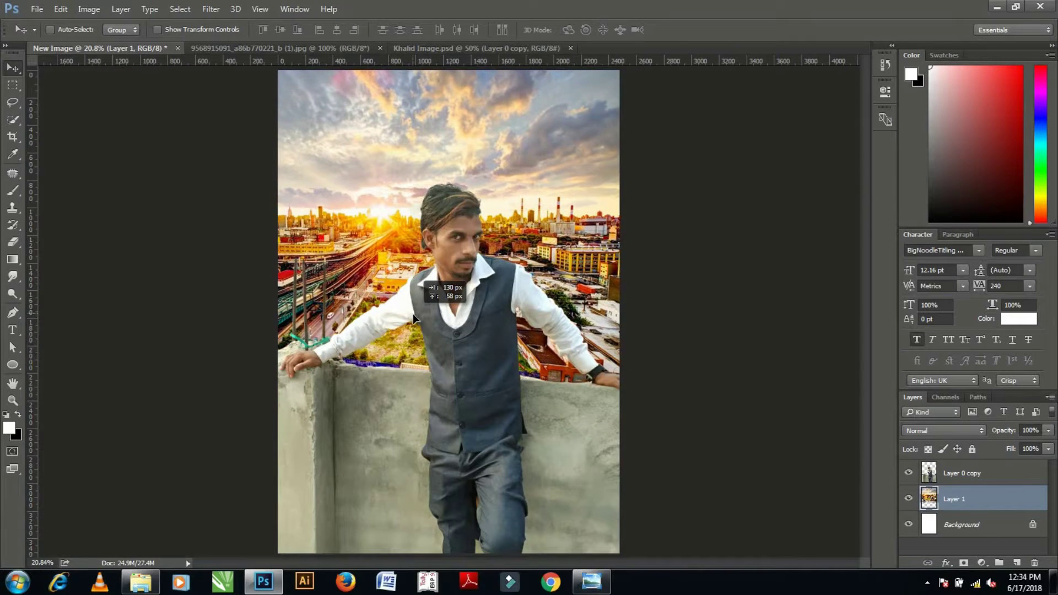
mouse_move(412, 312)
mouse_down()
mouse_move(412, 330)
mouse_move(419, 324)
mouse_move(403, 347)
mouse_up()
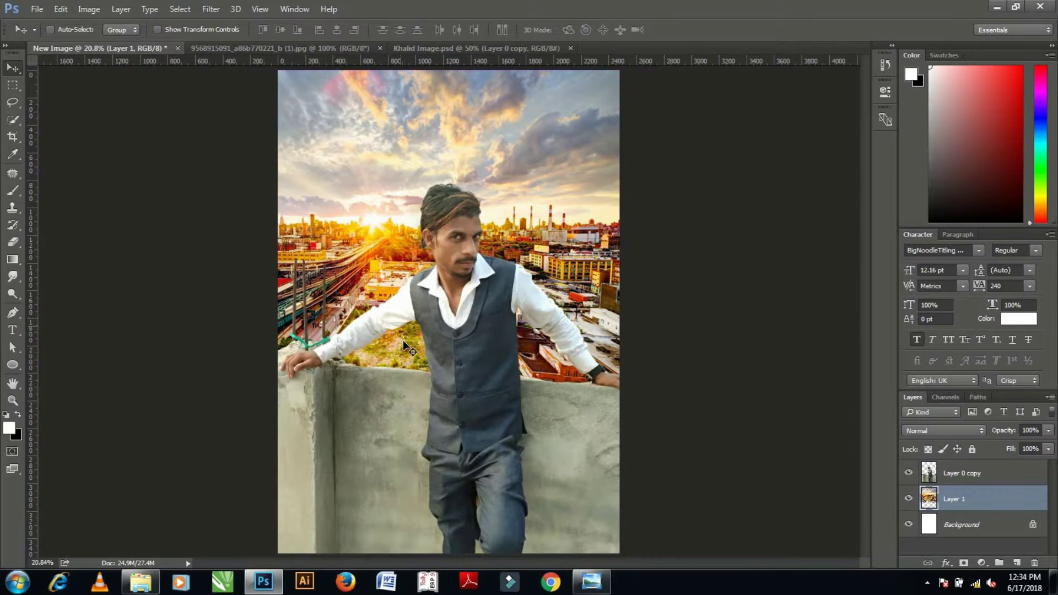
Rescale the cityscape to 110% and raise it so the skyline sits level with his head.
key(ctrl+t)
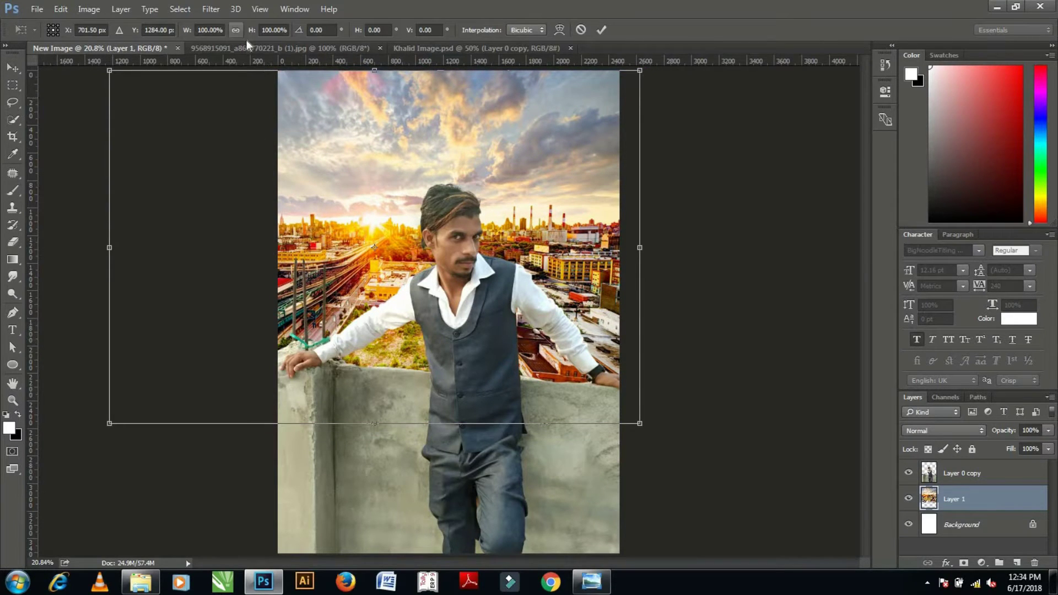
drag(188, 32, 194, 32)
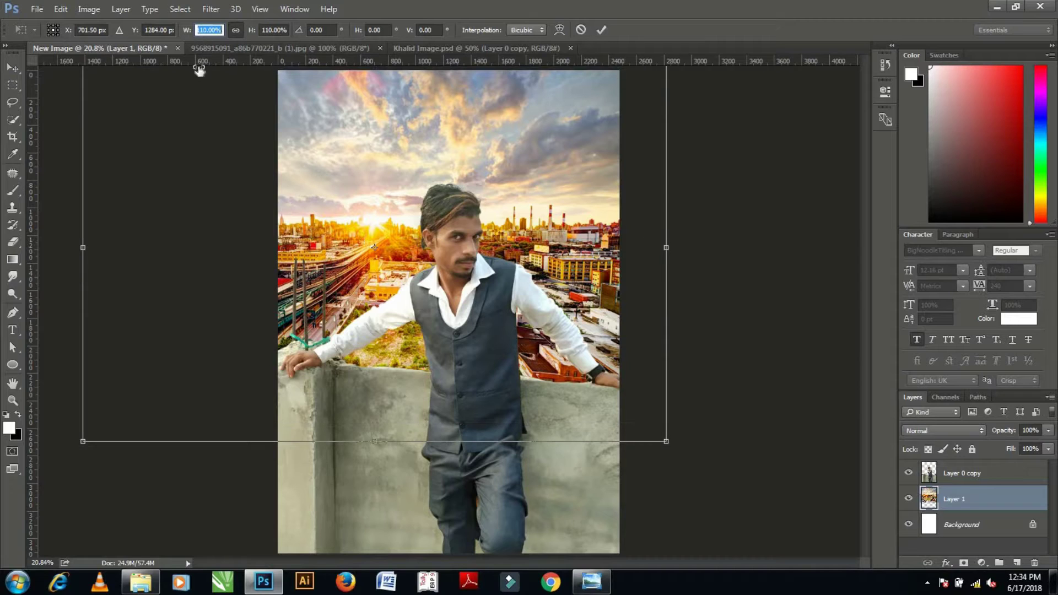
drag(319, 197, 312, 210)
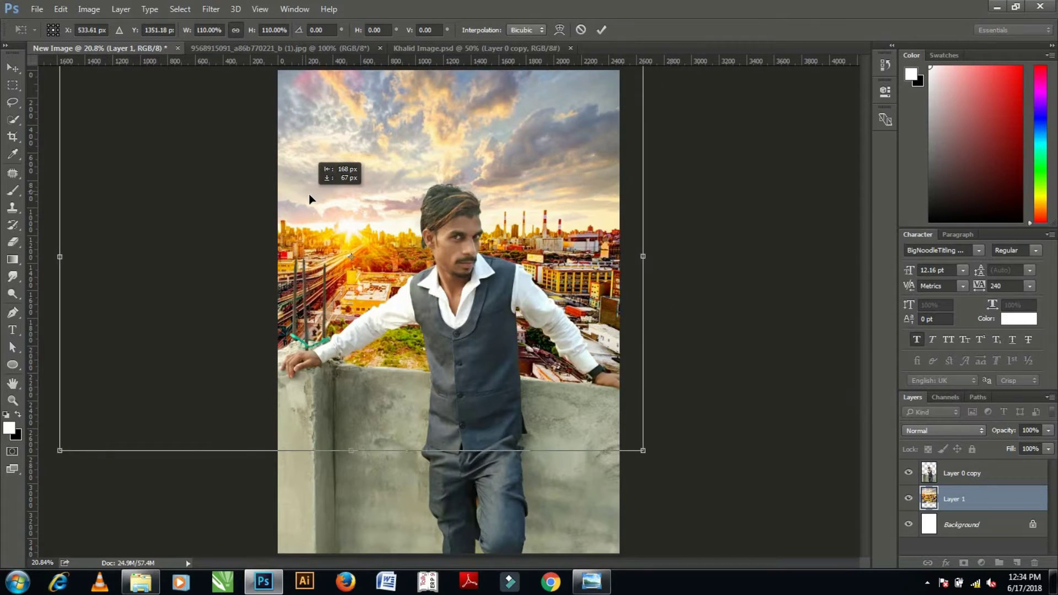
mouse_move(302, 191)
mouse_down()
mouse_move(322, 191)
mouse_move(319, 204)
mouse_move(321, 194)
mouse_up()
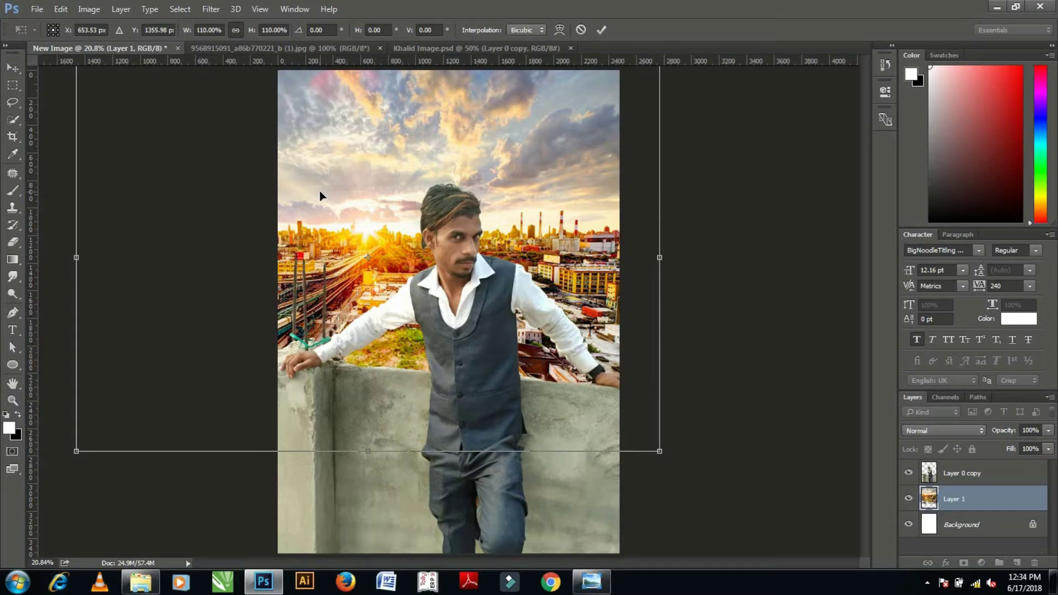
key(Return)
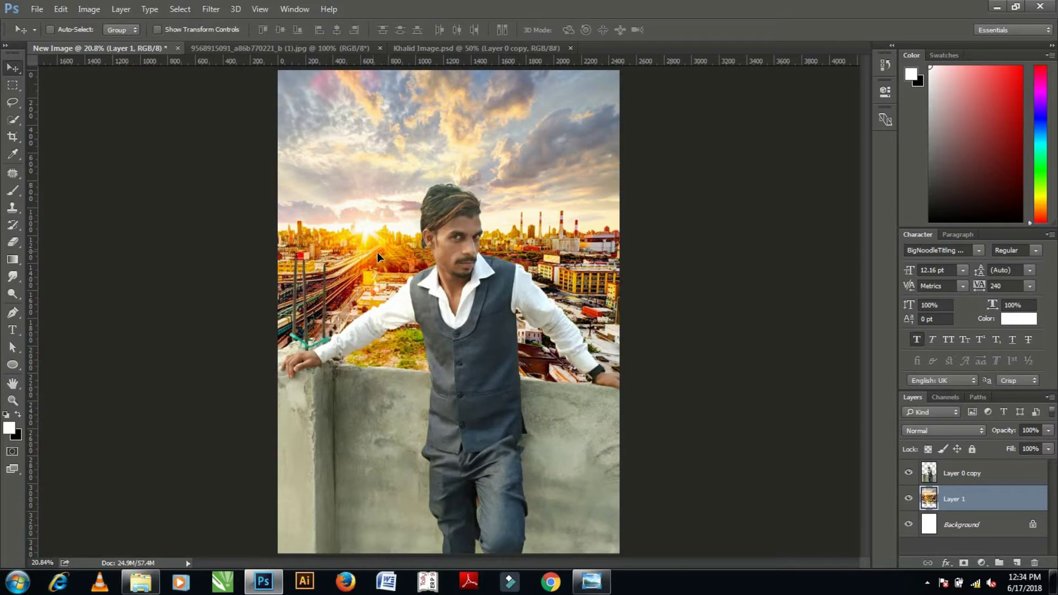
drag(376, 252, 380, 262)
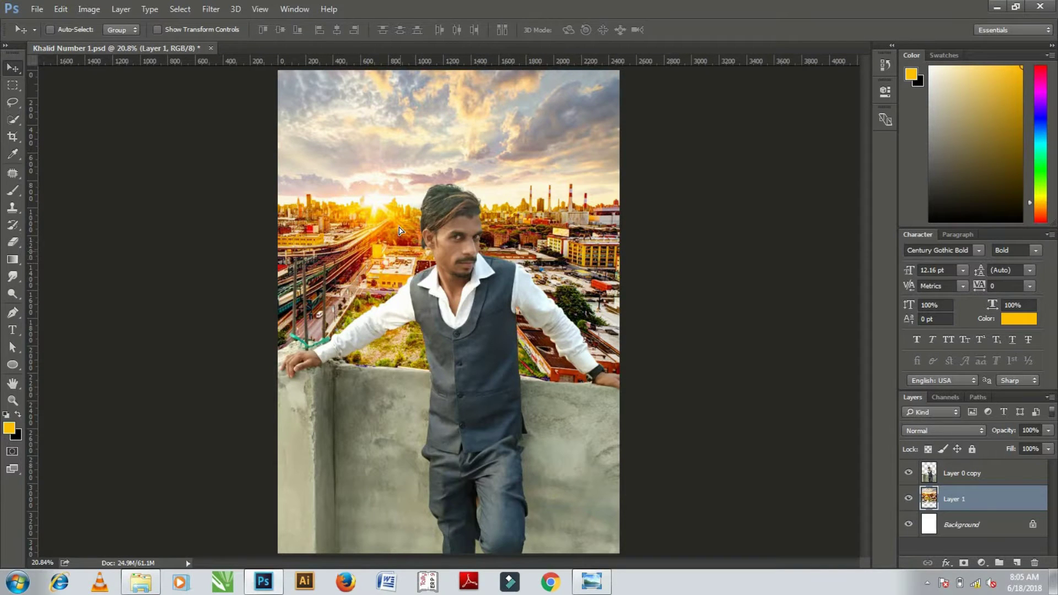
mouse_move(422, 264)
mouse_down()
mouse_move(420, 224)
mouse_move(407, 215)
mouse_up()
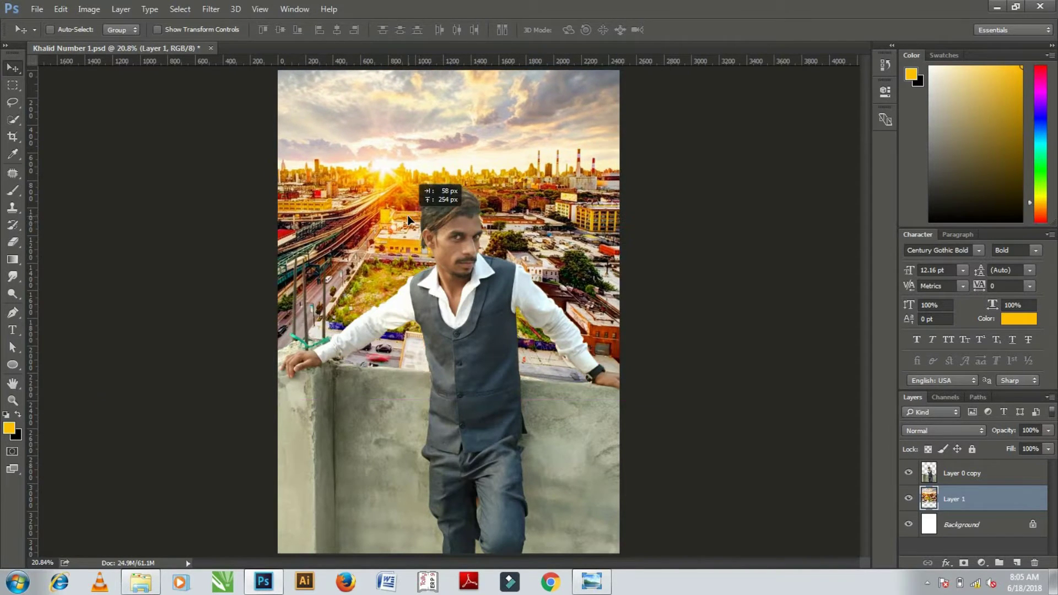
drag(387, 263, 384, 260)
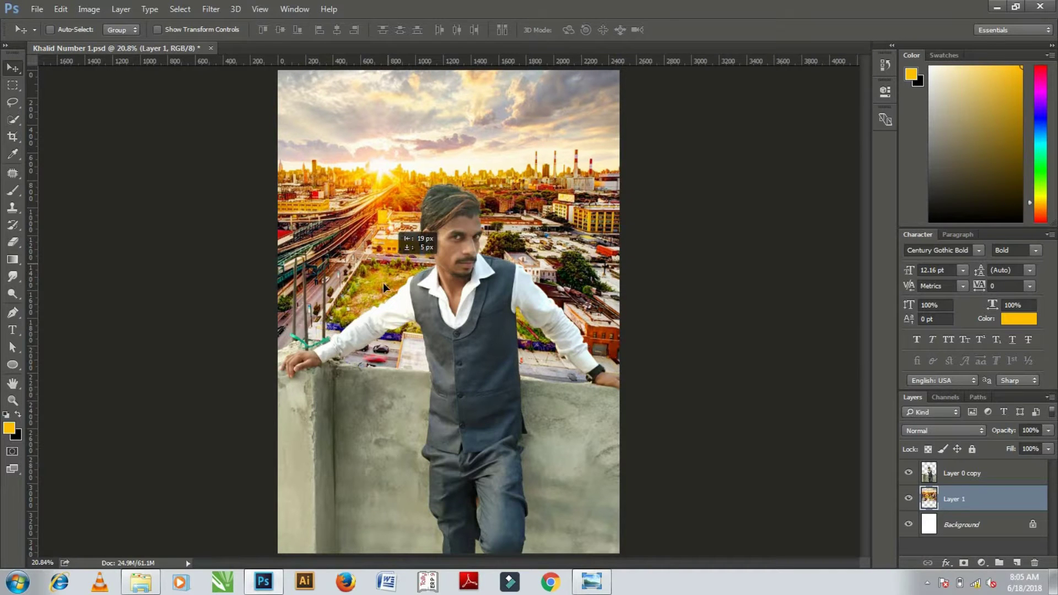
drag(446, 331, 445, 329)
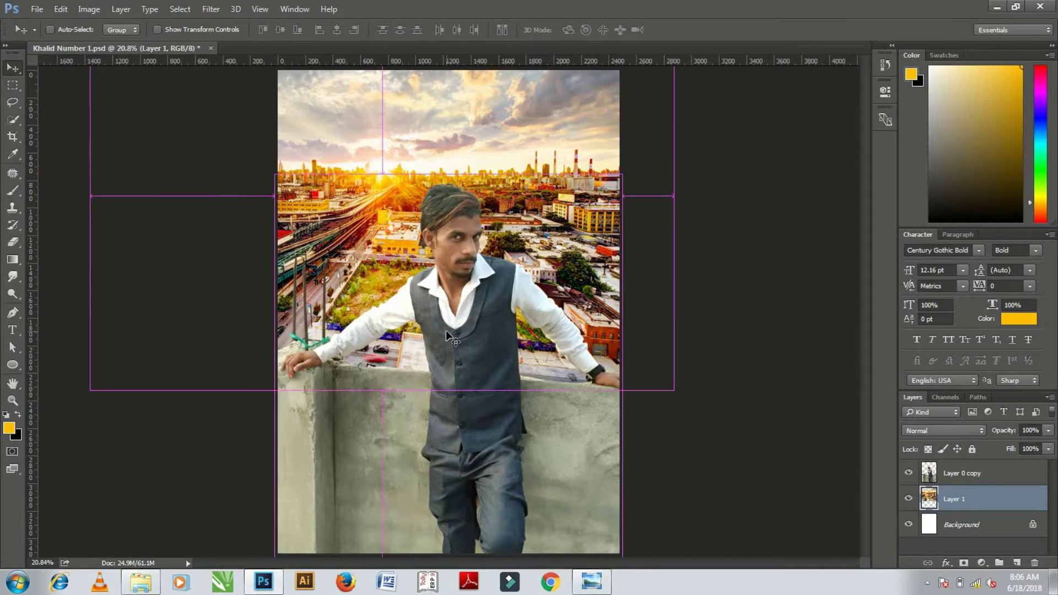
Apply Camera Raw to Layer 0 copy: Blacks −25, Shadows −29, Temperature +10, Contrast +8.
click(975, 478)
click(209, 9)
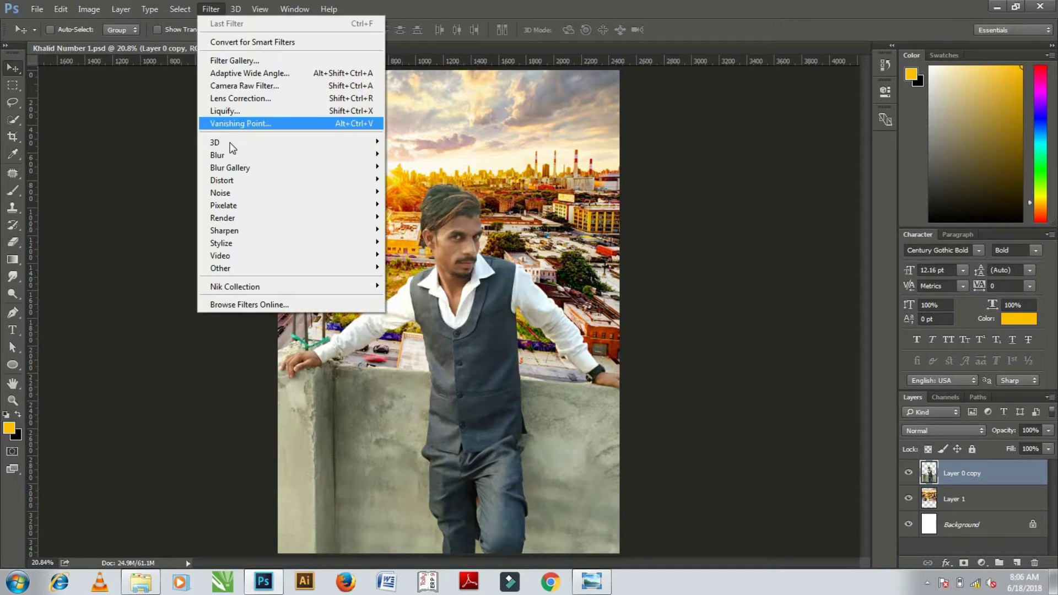
click(237, 86)
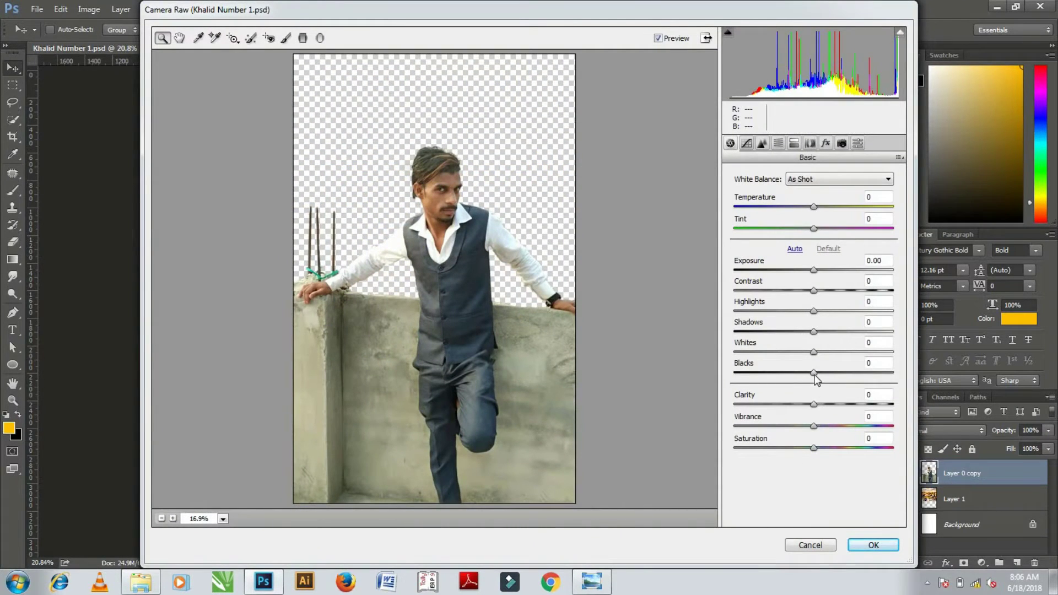
mouse_move(814, 375)
mouse_down()
mouse_move(794, 373)
mouse_move(815, 352)
mouse_move(824, 370)
mouse_up()
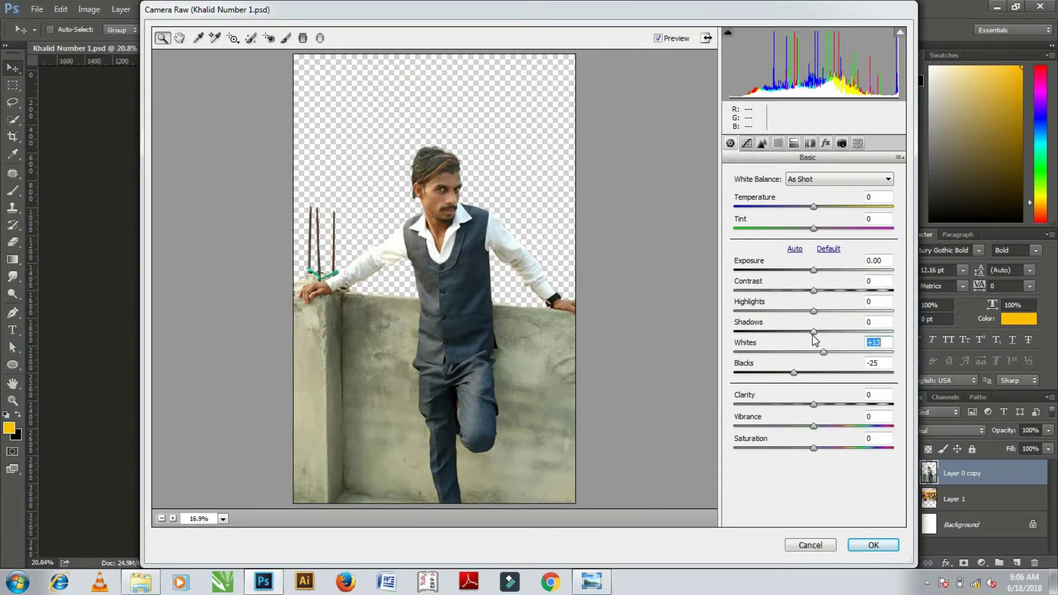
mouse_move(814, 332)
mouse_down()
mouse_move(791, 332)
mouse_move(831, 320)
mouse_move(809, 319)
mouse_move(826, 324)
mouse_move(804, 291)
mouse_up()
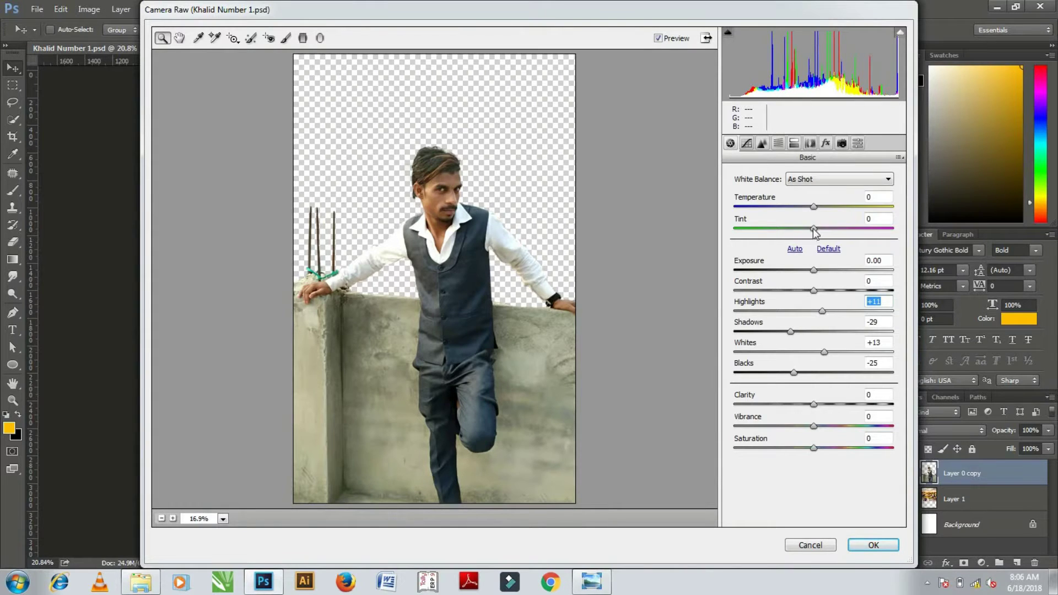
drag(813, 207, 821, 215)
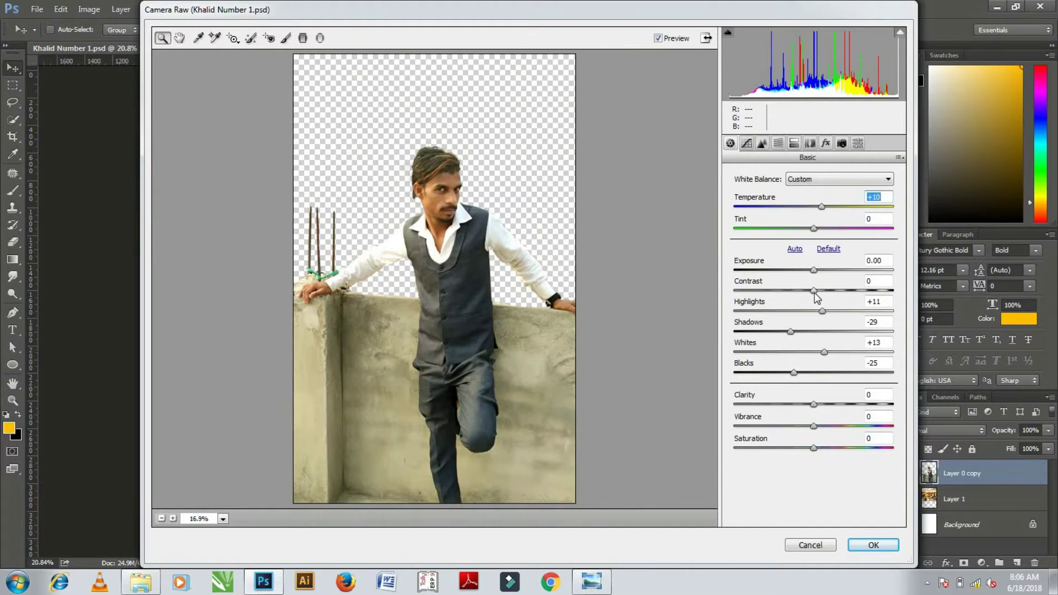
drag(817, 296, 823, 297)
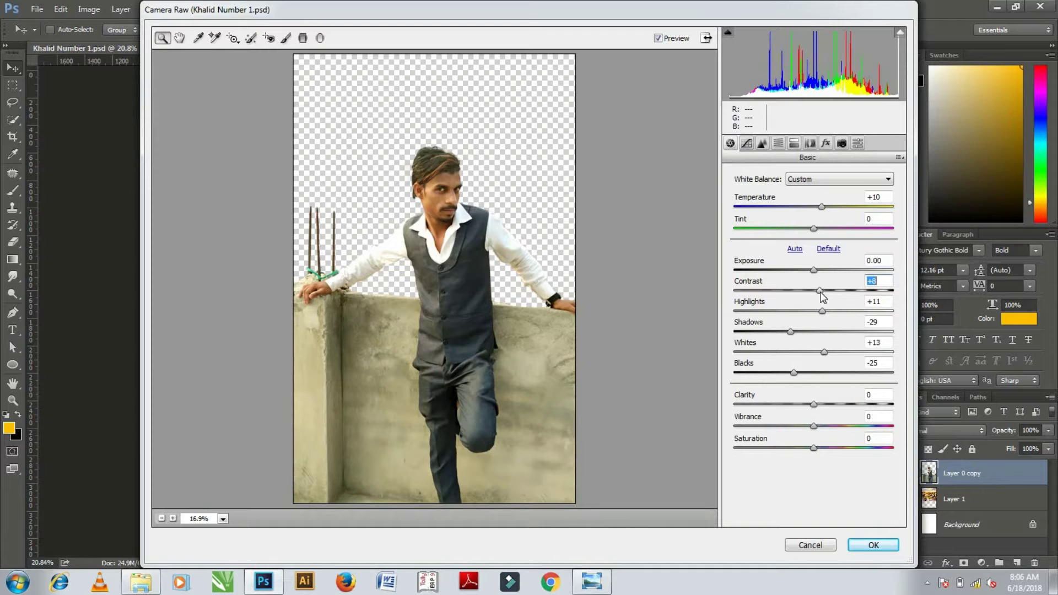
click(872, 546)
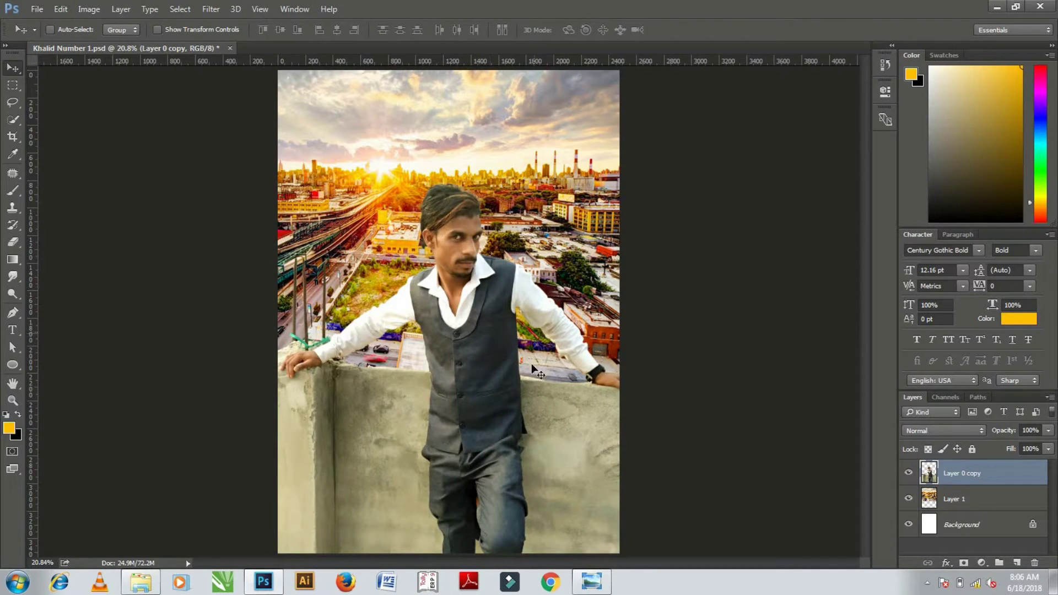
Grade Layer 1 in Camera Raw with Blacks −19, Whites +12, Shadows −6, Highlights −10, then bring up Open.
key(alt+bracketleft)
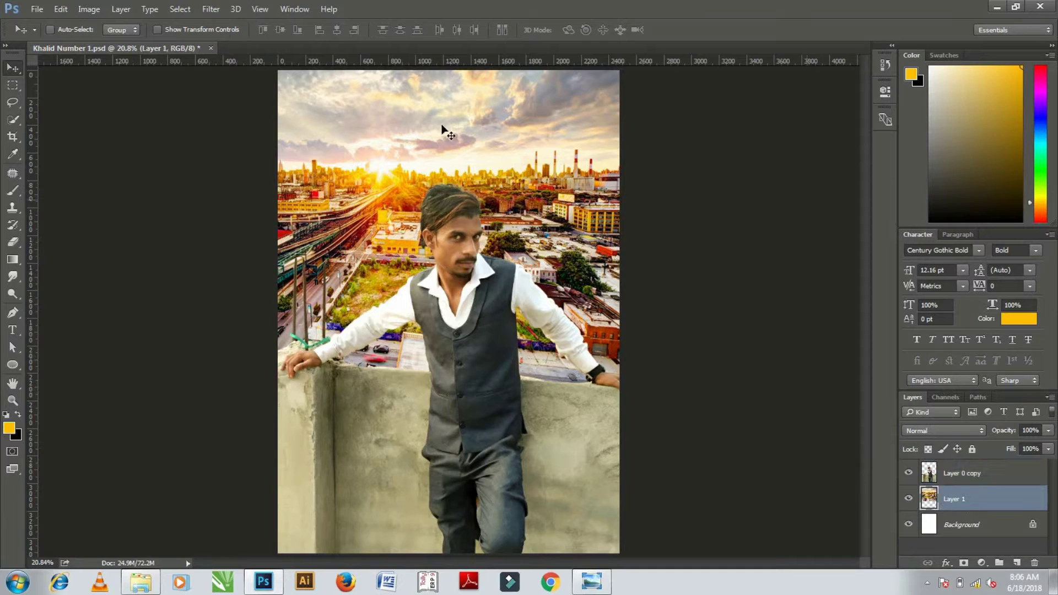
click(210, 9)
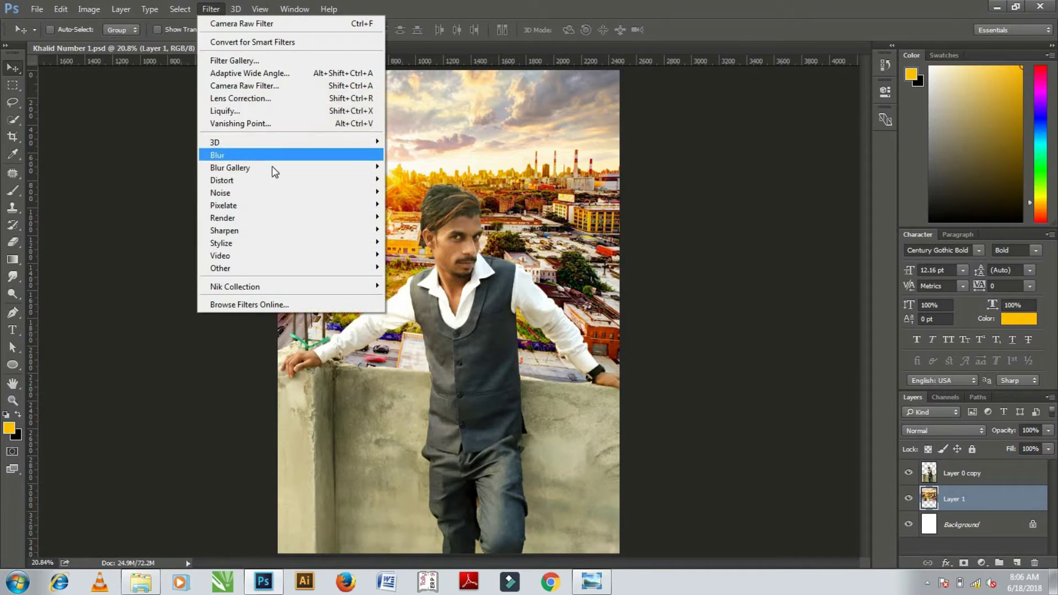
key(Return)
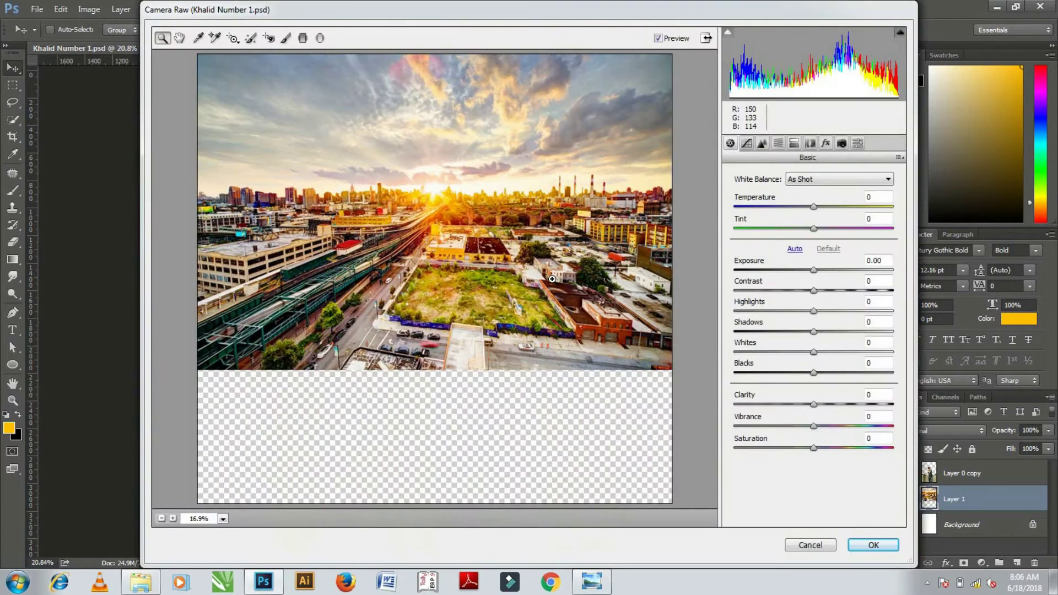
drag(813, 373, 799, 362)
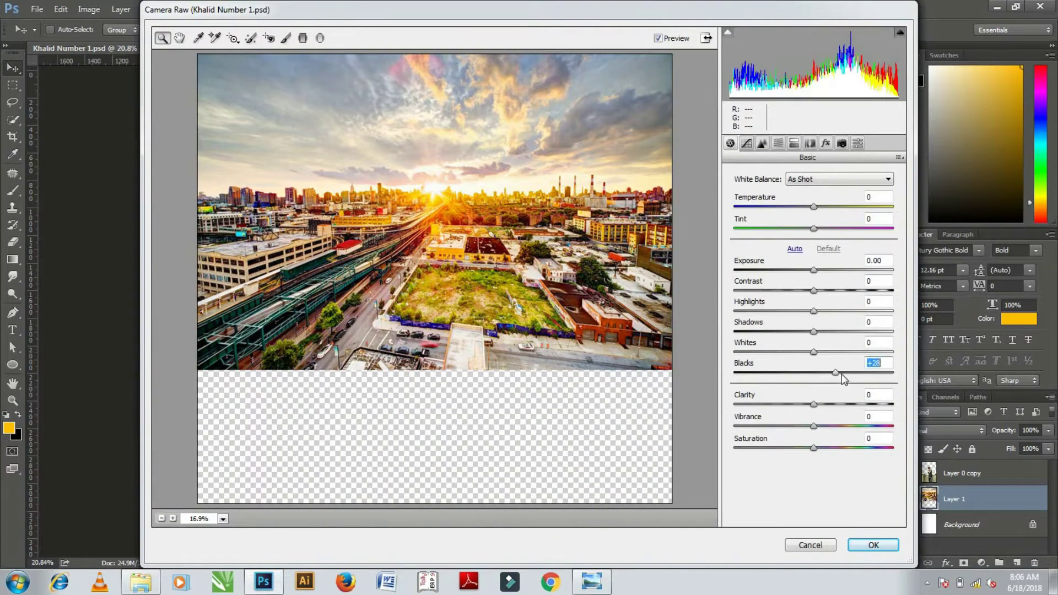
drag(814, 353, 808, 352)
click(817, 352)
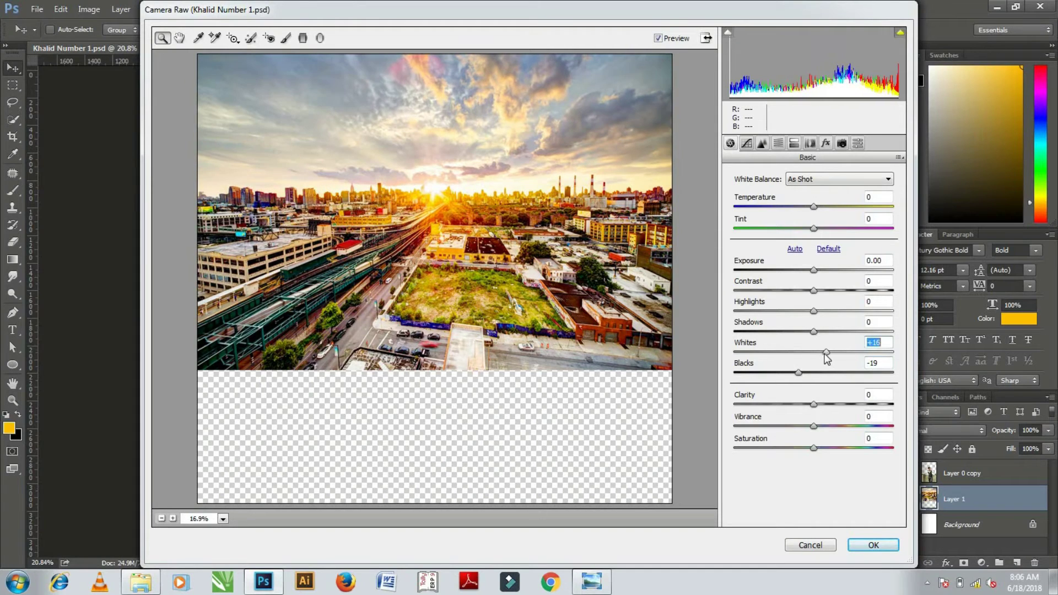
drag(818, 352, 824, 353)
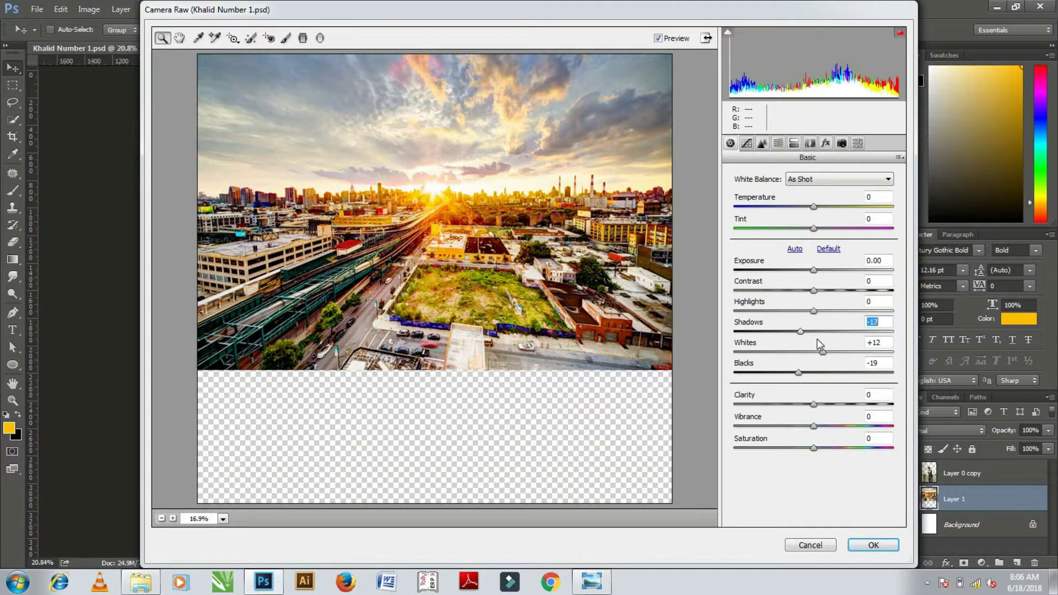
key(Down)
key(Down)
key(Down)
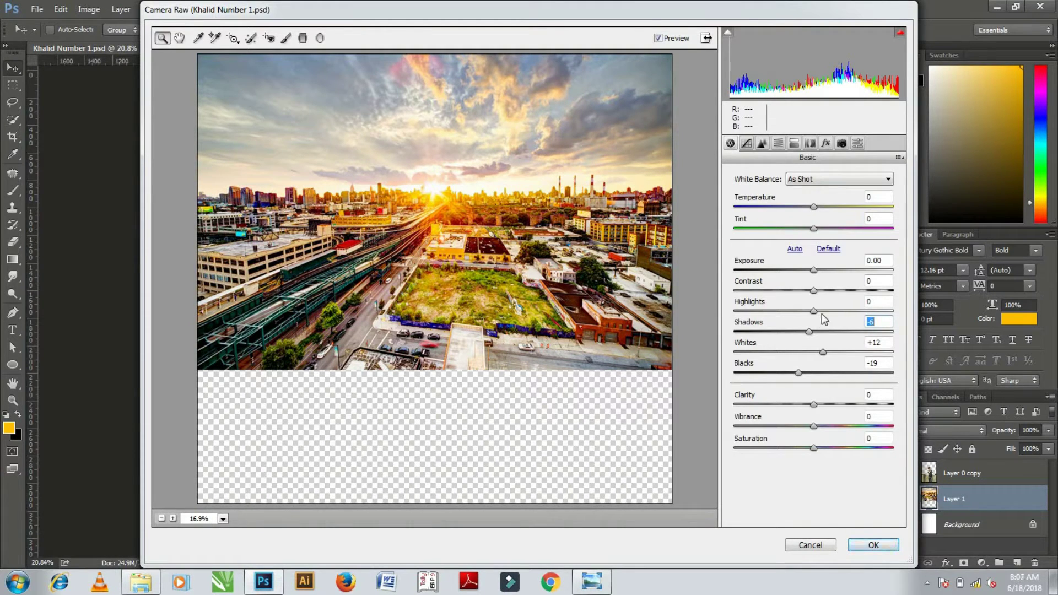
drag(796, 310, 804, 311)
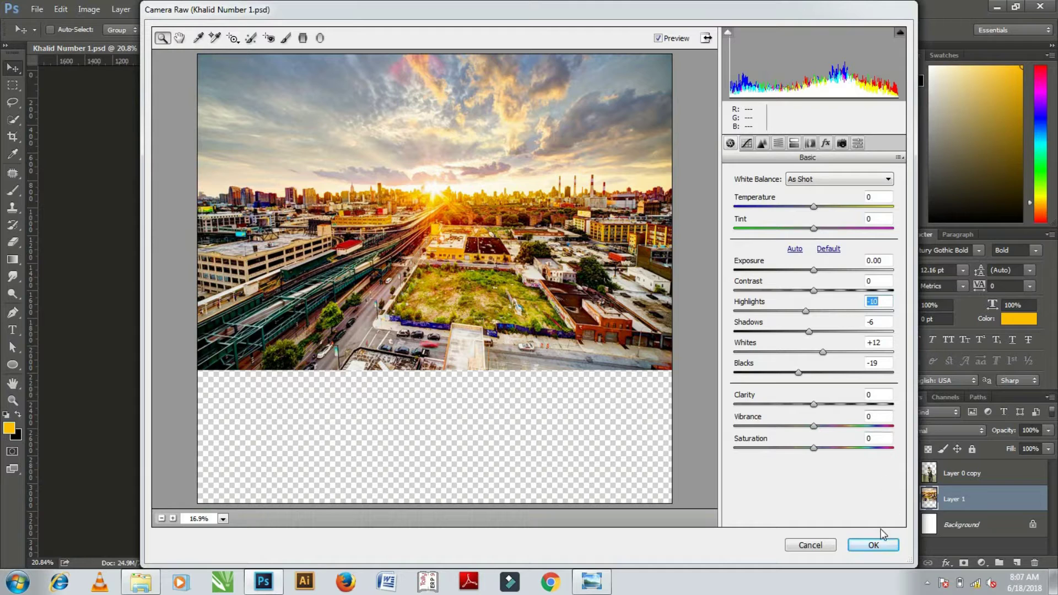
click(875, 545)
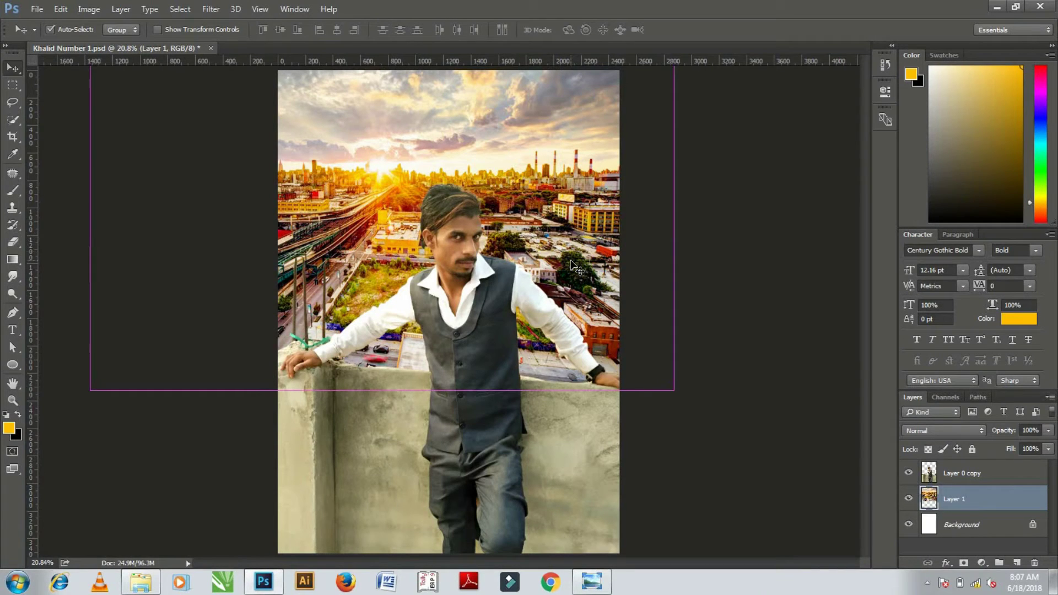
key(ctrl+0)
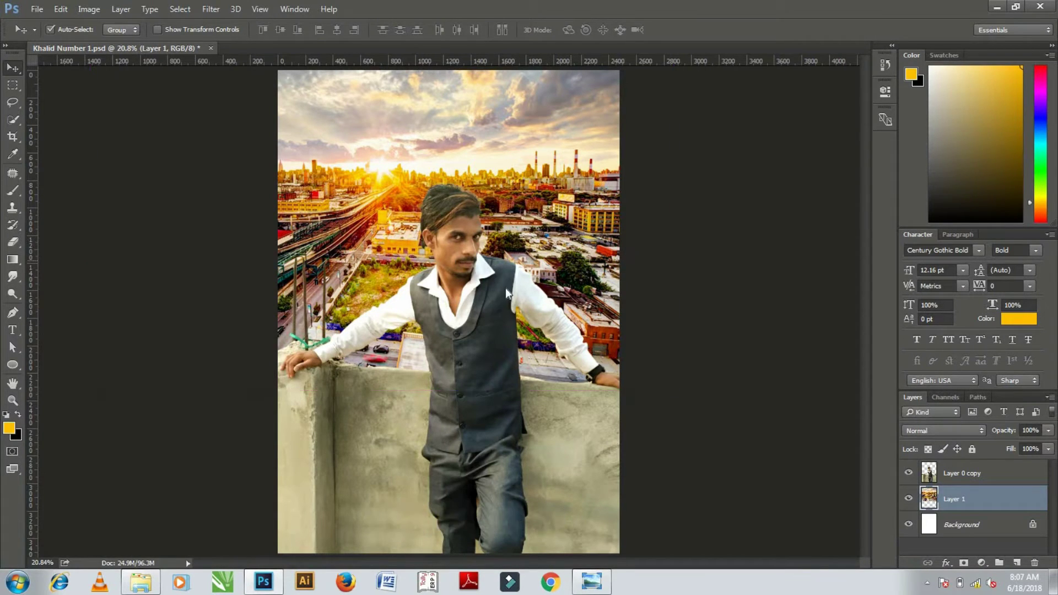
key(ctrl+o)
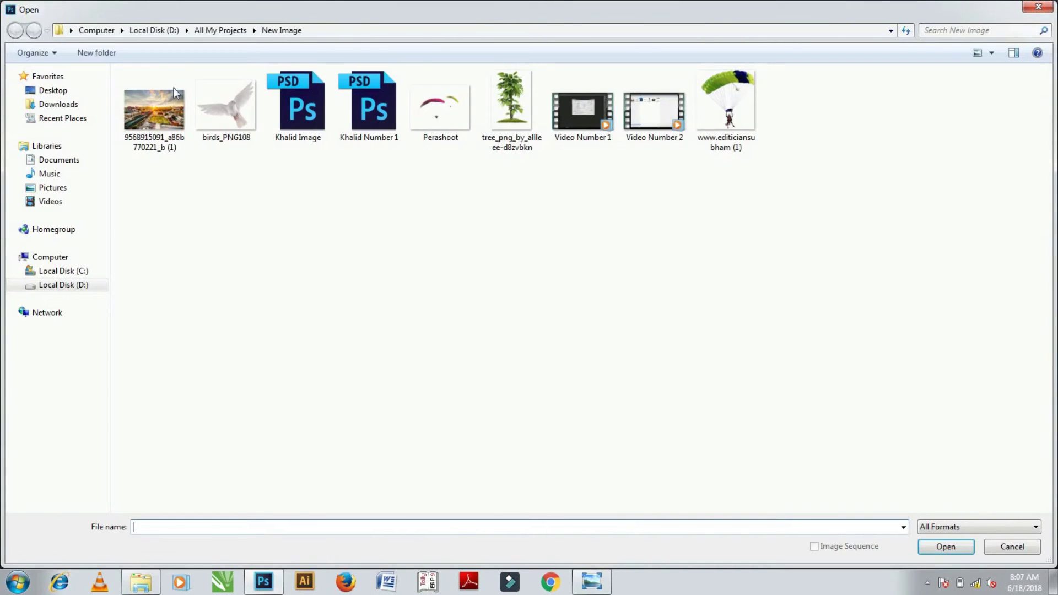
click(218, 30)
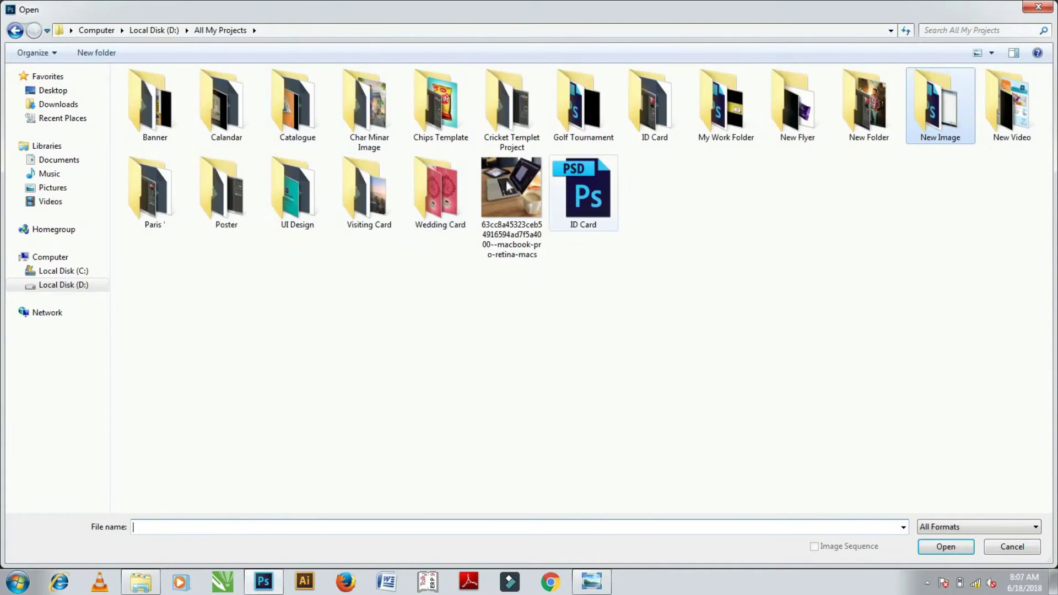
double_click(367, 111)
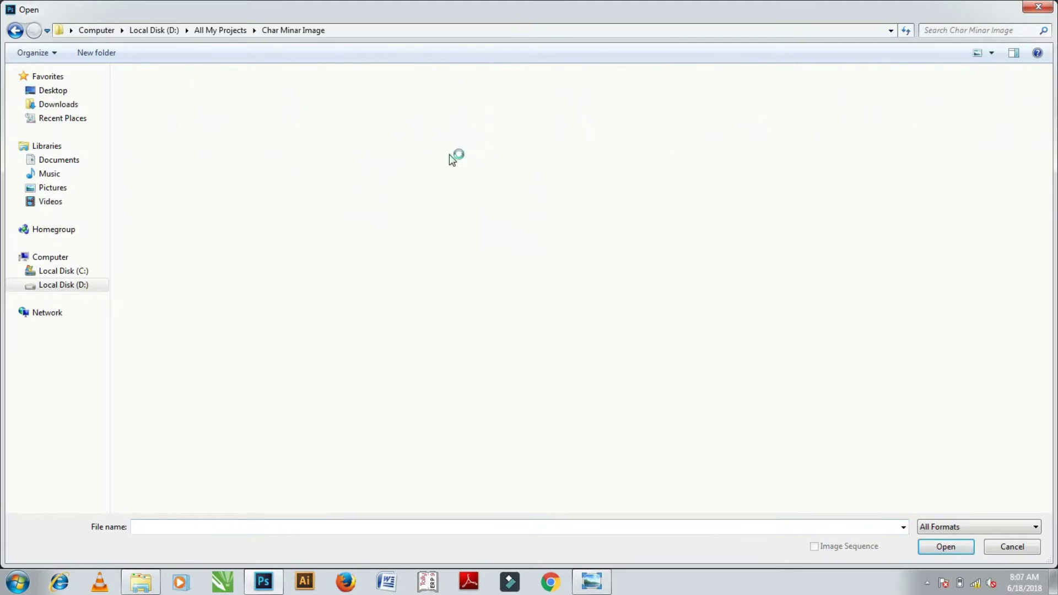
click(242, 221)
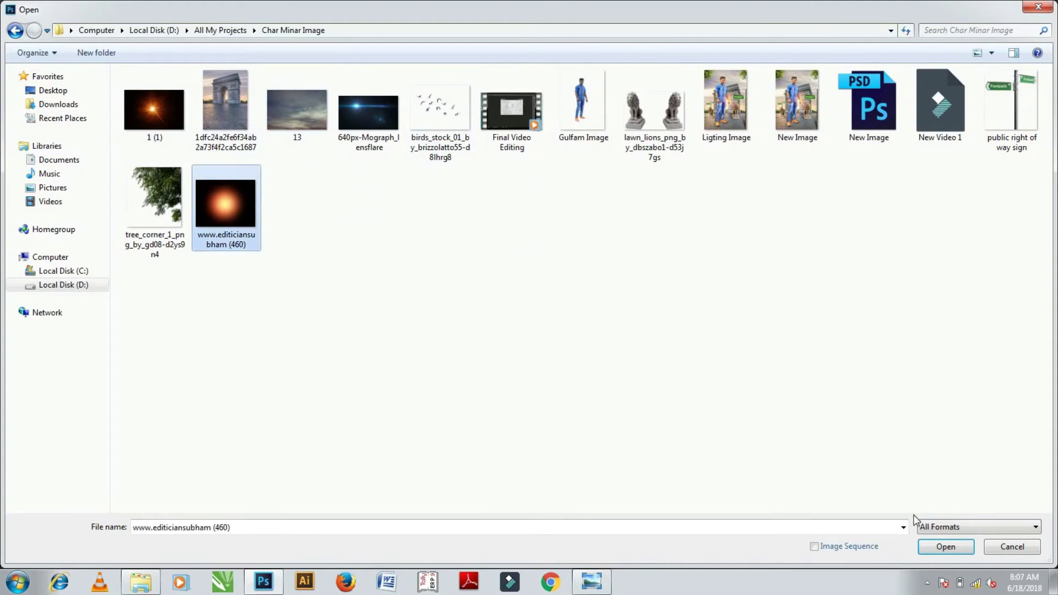
click(946, 546)
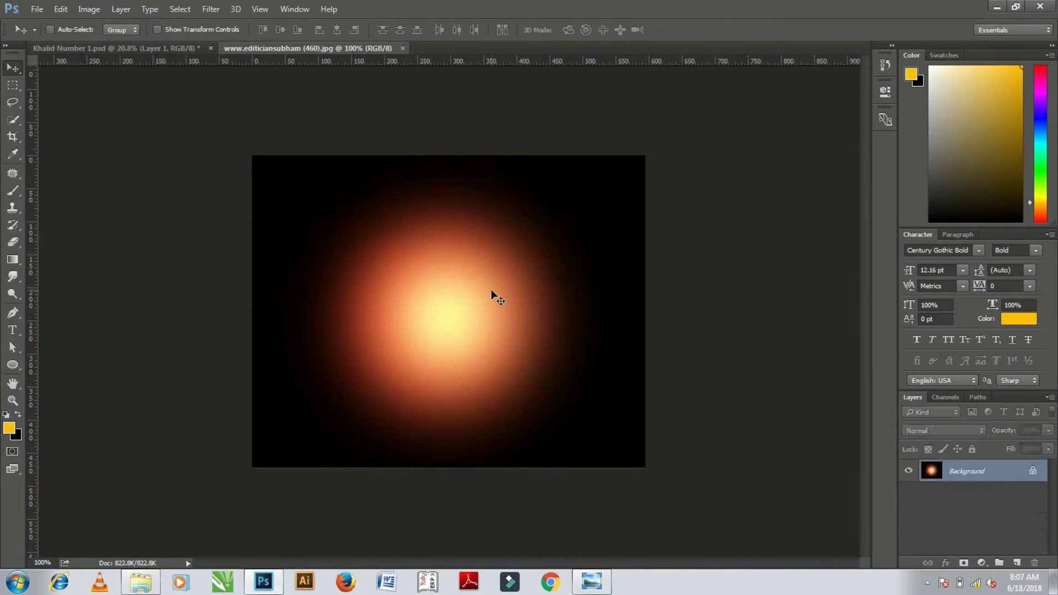
Bring the glow into the composite as Layer 2, proportionally enlarged to 214%.
mouse_move(286, 184)
mouse_down()
mouse_move(148, 34)
mouse_move(362, 249)
mouse_move(376, 154)
mouse_up()
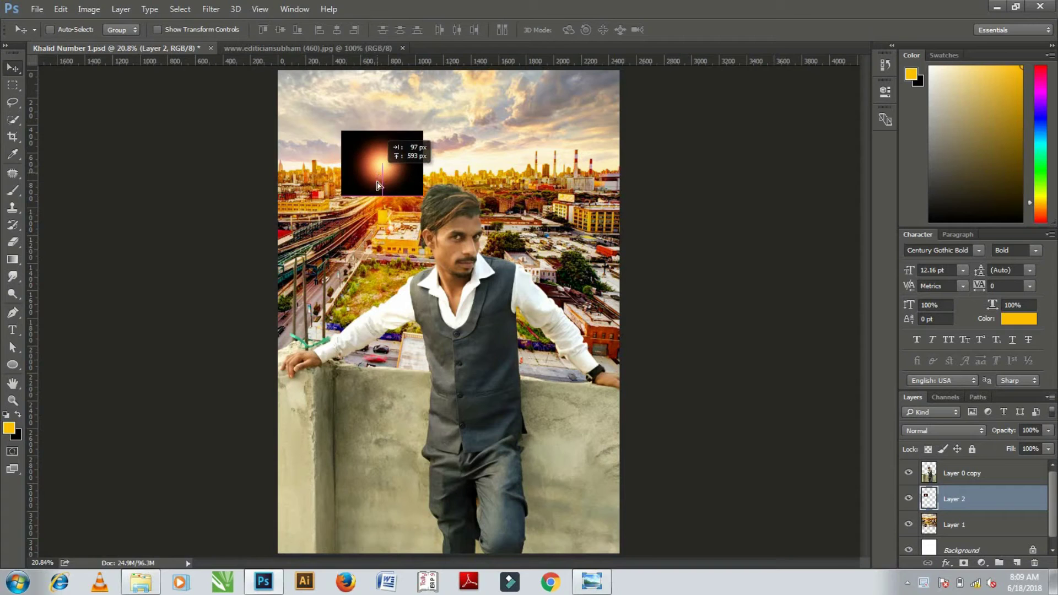
key(ctrl+t)
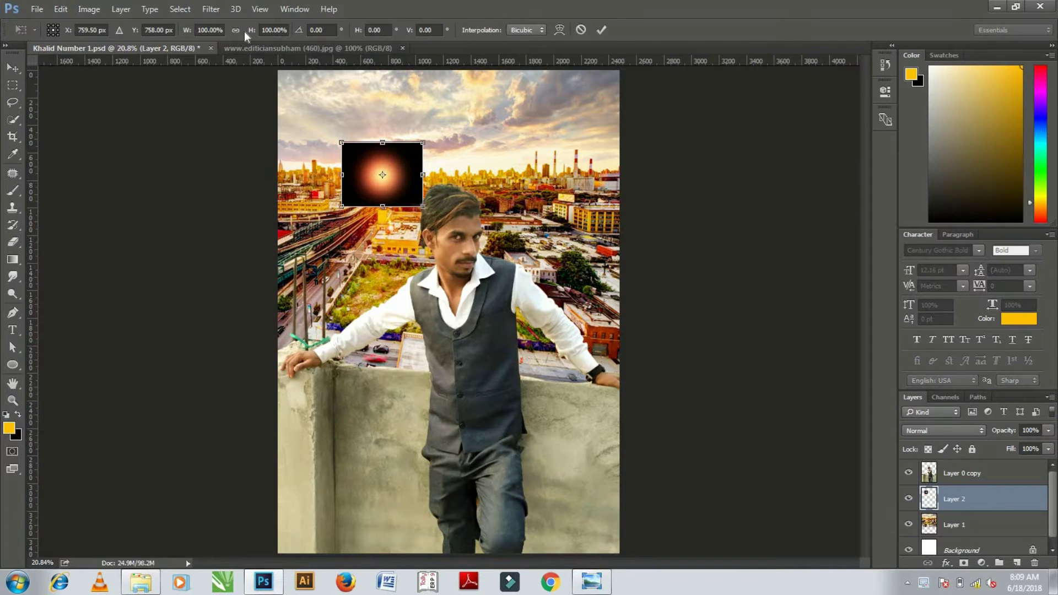
click(235, 30)
drag(187, 33, 250, 33)
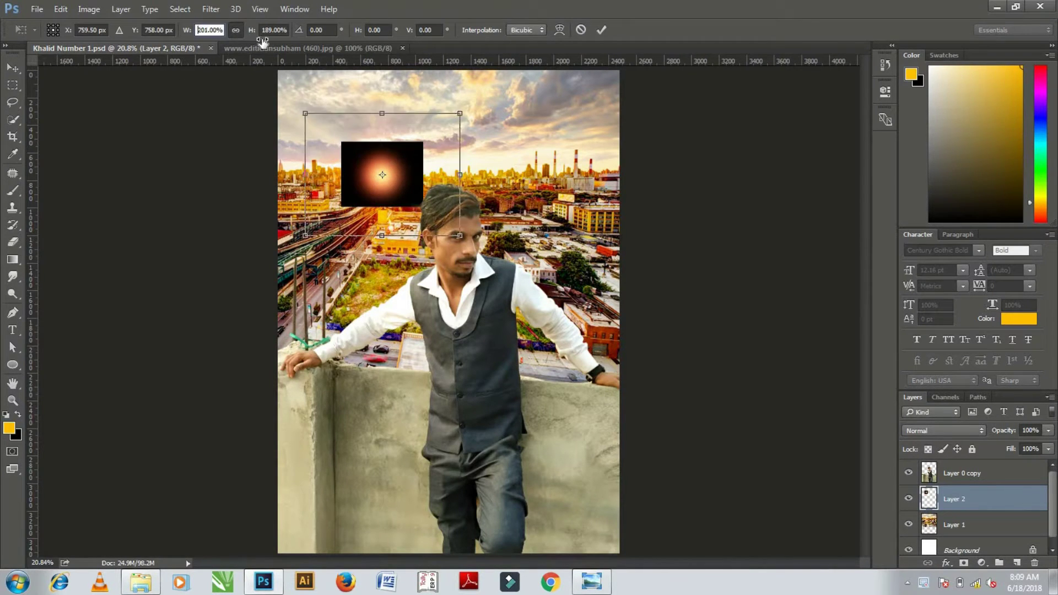
text(214)
drag(356, 216, 353, 224)
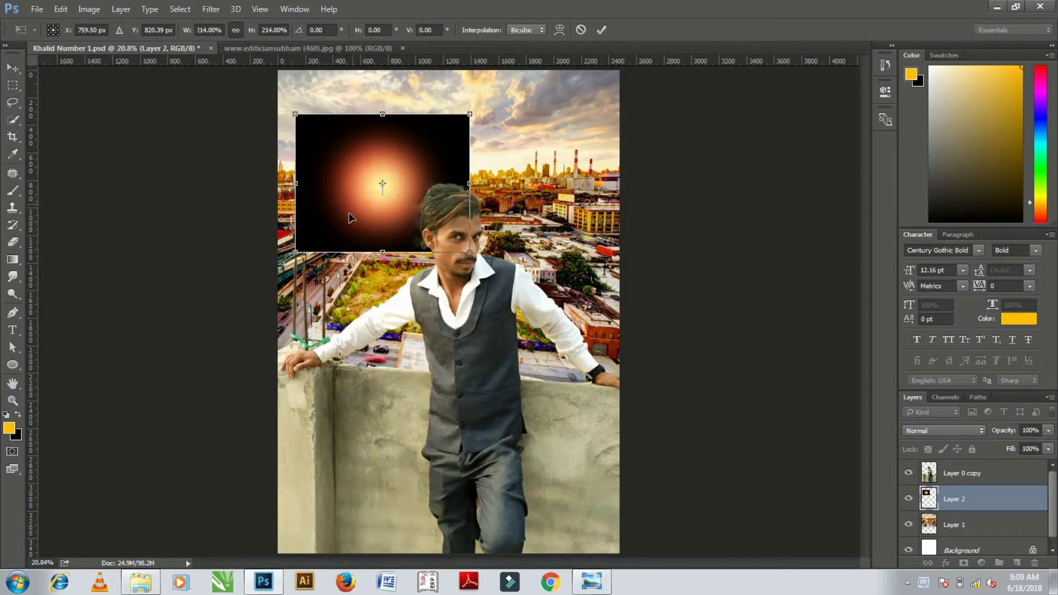
key(Return)
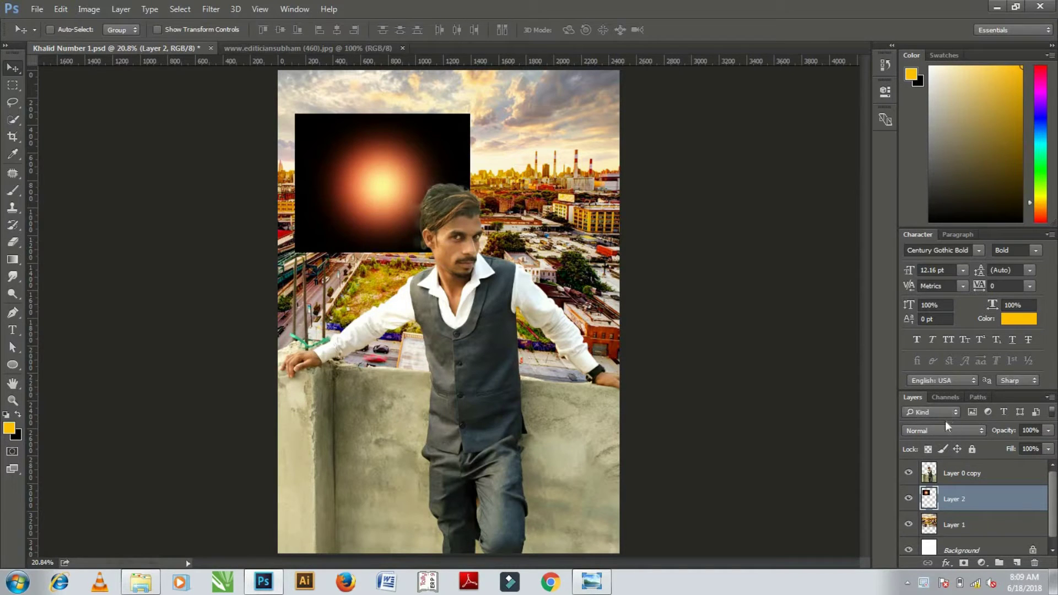
Set the glow layer to Screen blending and position it over the sun on the horizon.
click(940, 431)
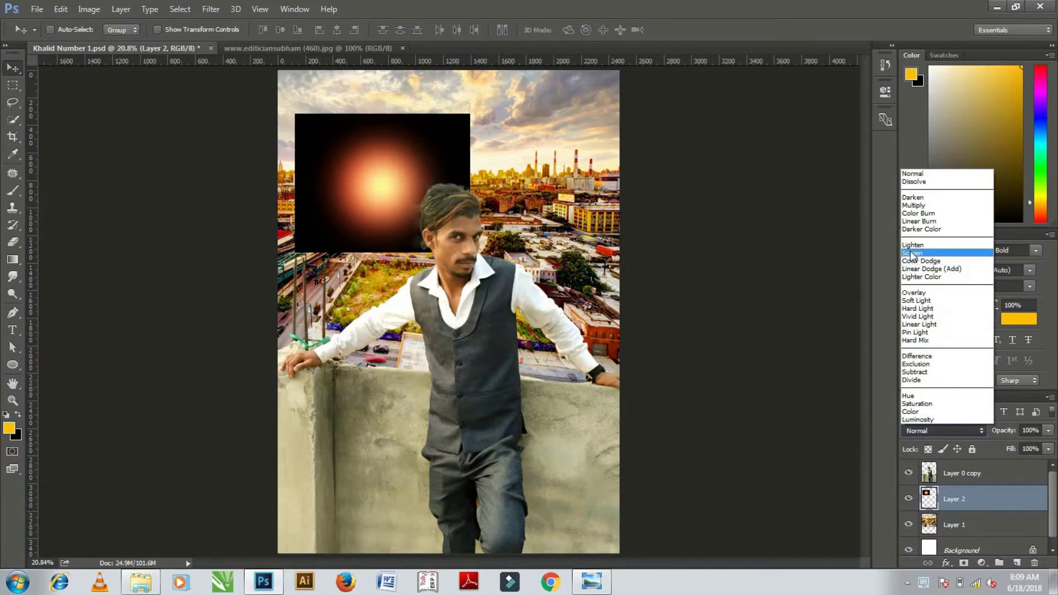
key(Return)
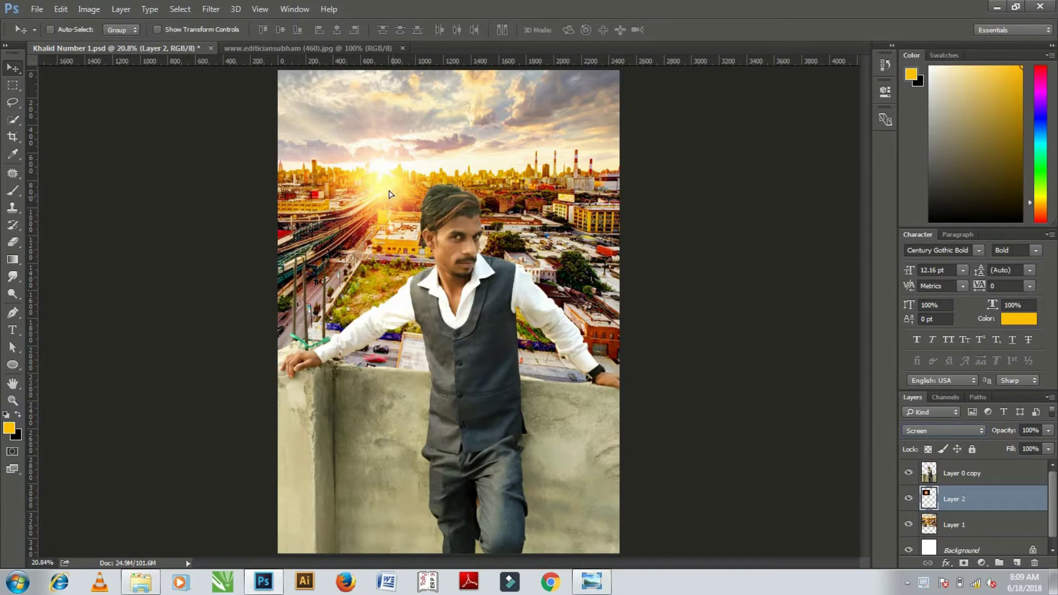
drag(394, 201, 392, 192)
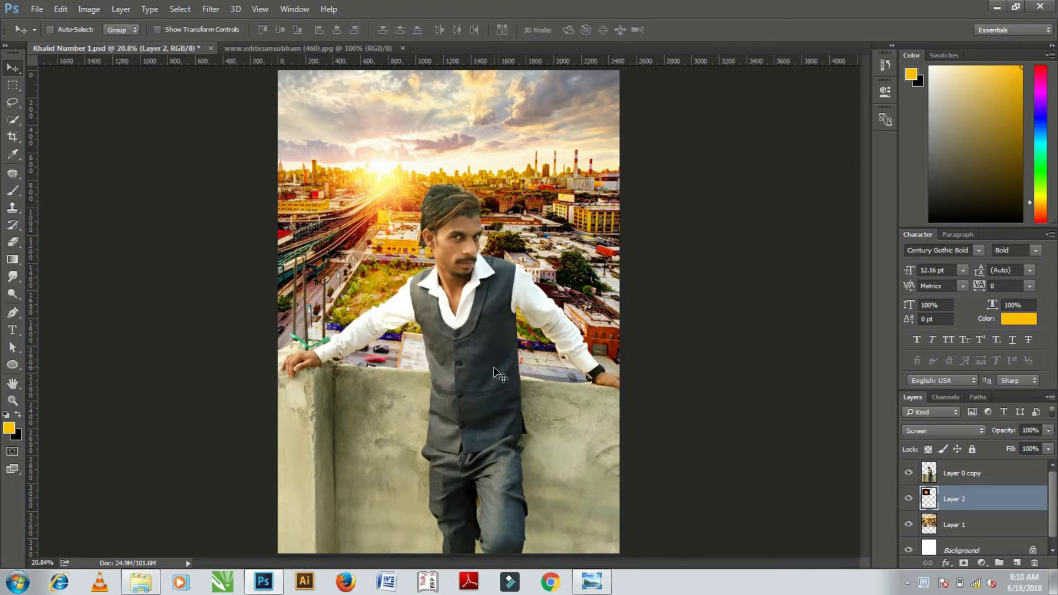
Move the glow above the man's layer, enlarge it to 139% and lower its fill to about 64%.
key(ctrl+bracketright)
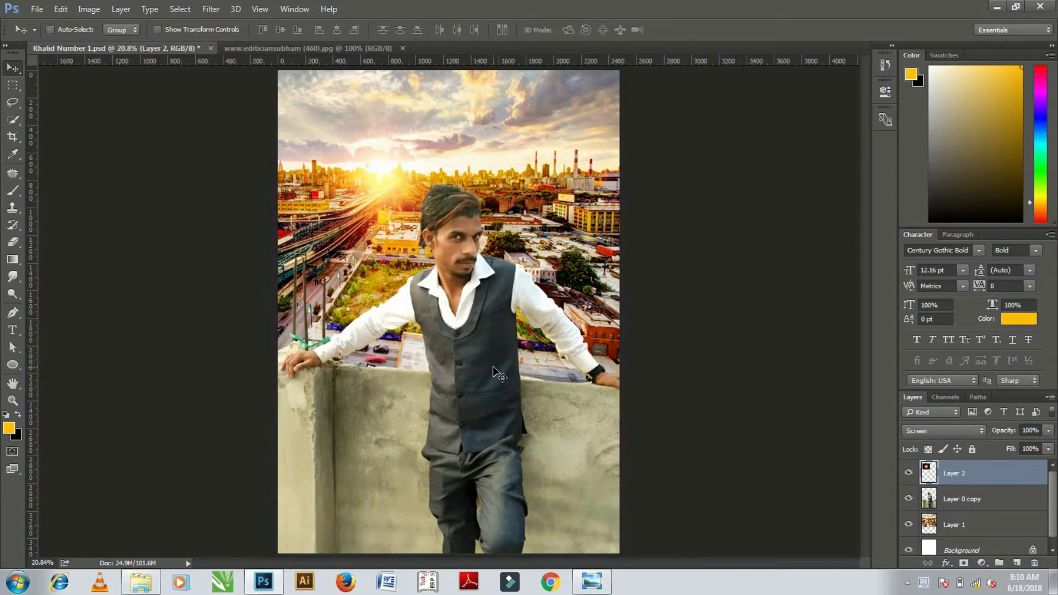
key(ctrl+t)
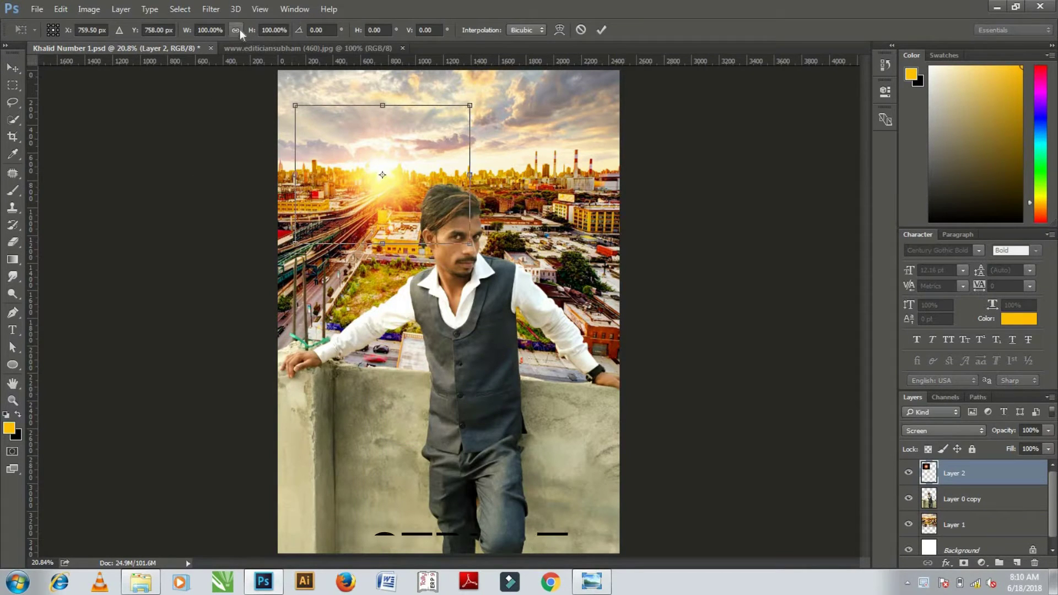
drag(187, 30, 214, 39)
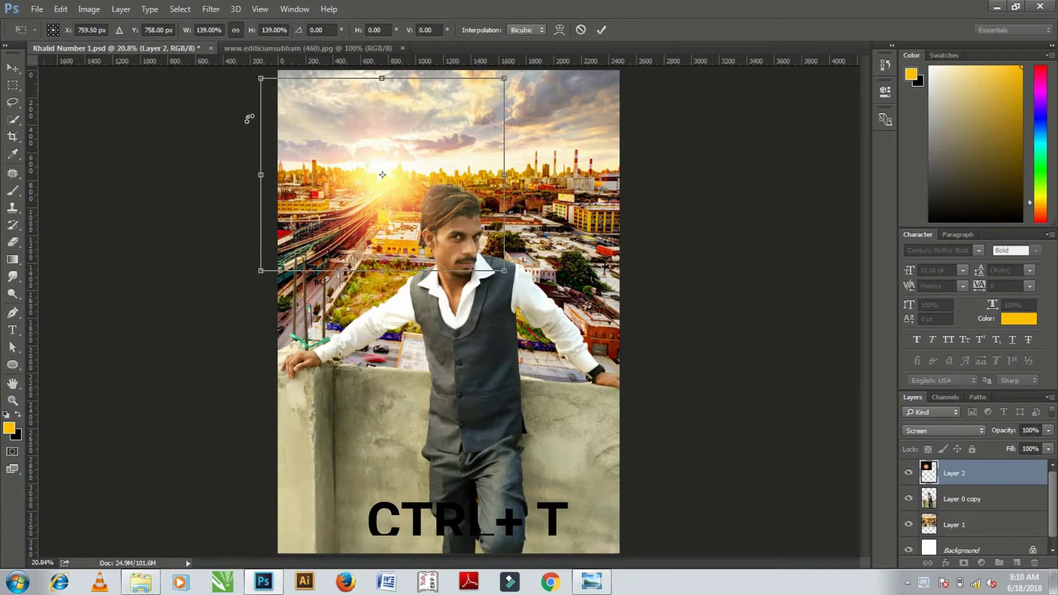
key(Return)
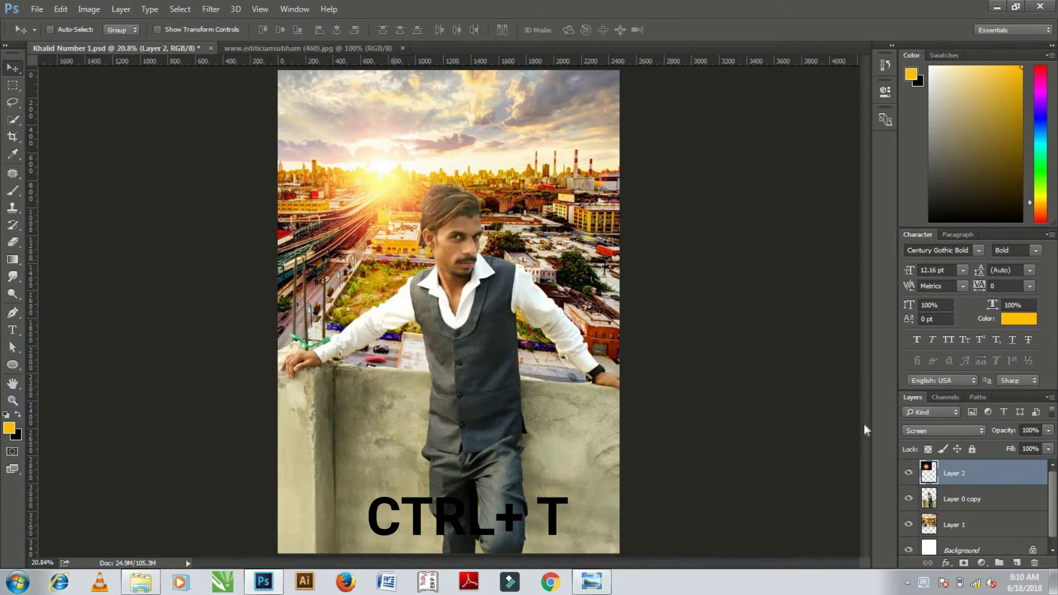
click(1047, 450)
click(1030, 463)
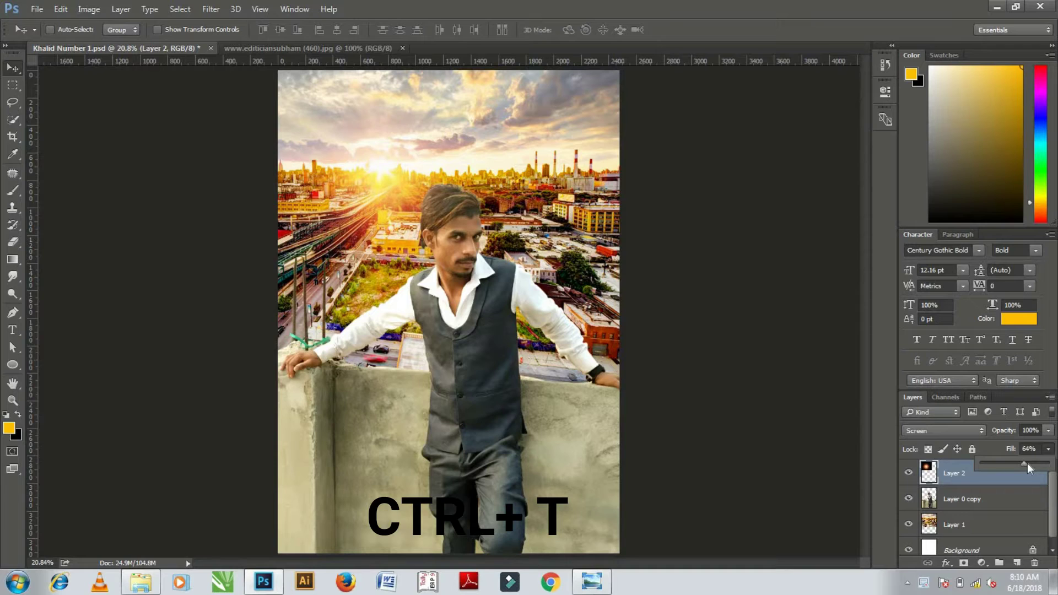
click(727, 458)
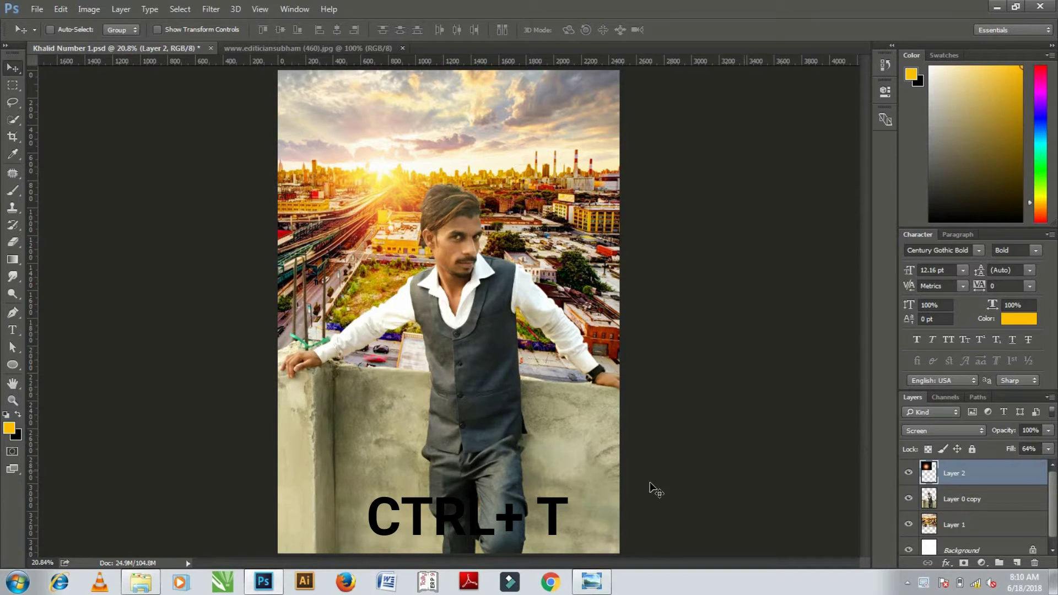
click(958, 498)
click(955, 475)
Rescale the glow to 131% and set its fill to 48%.
key(ctrl+t)
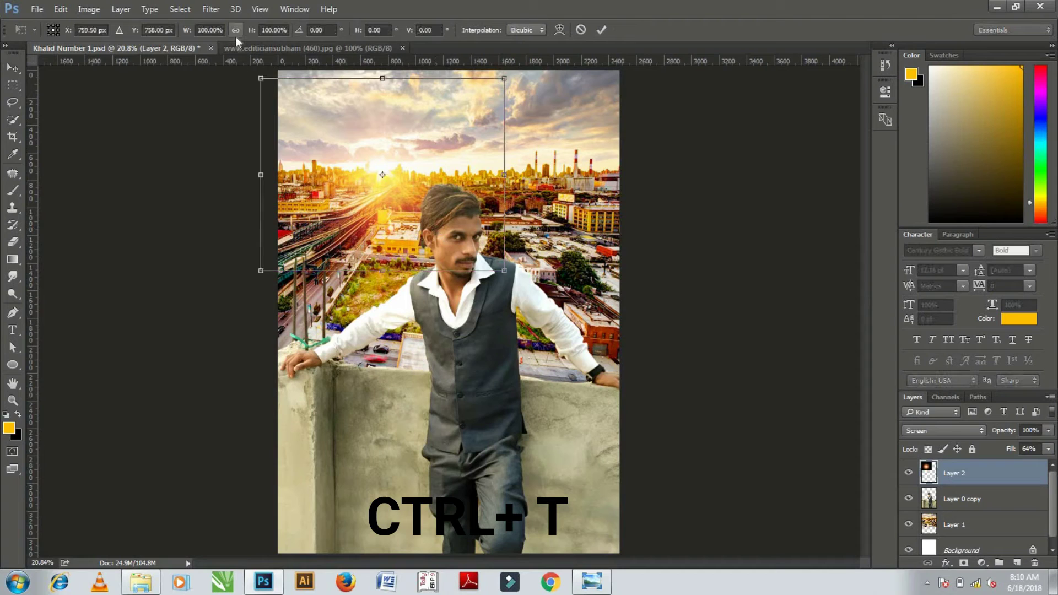
click(201, 31)
text(131)
key(Return)
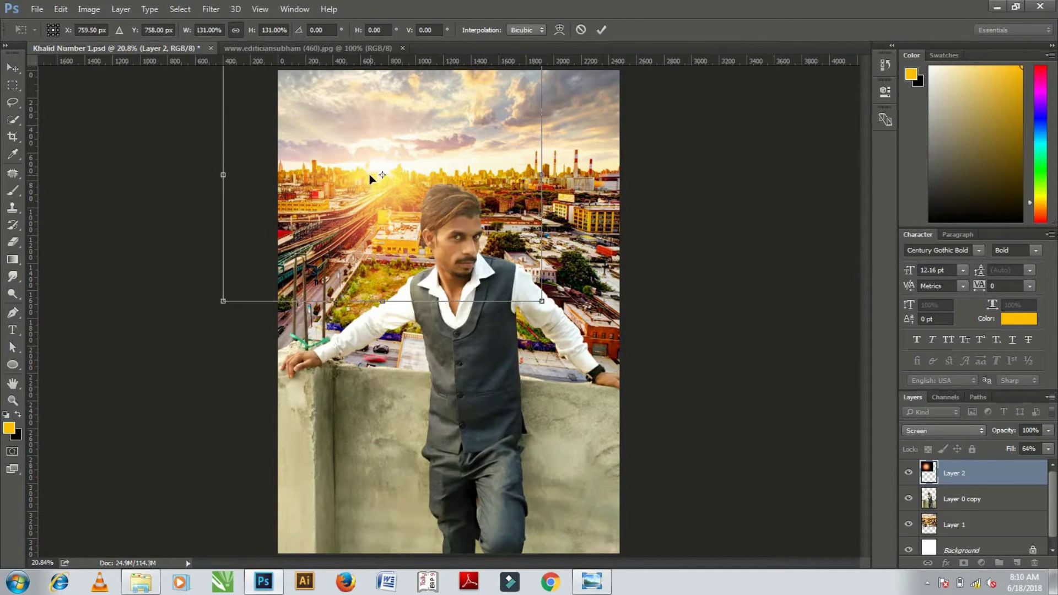
key(Return)
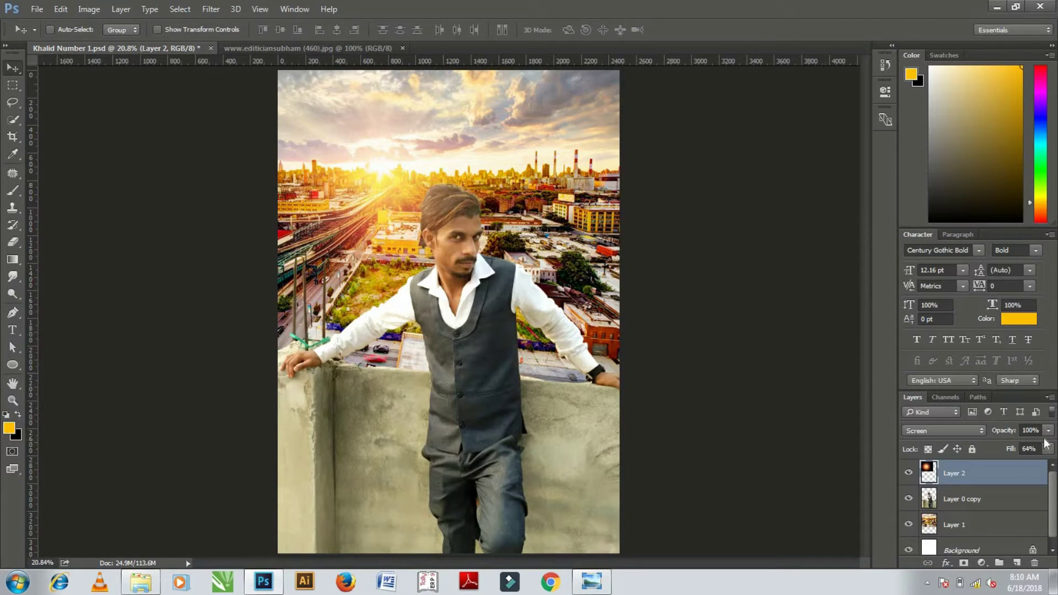
click(1048, 449)
drag(1017, 464, 1004, 463)
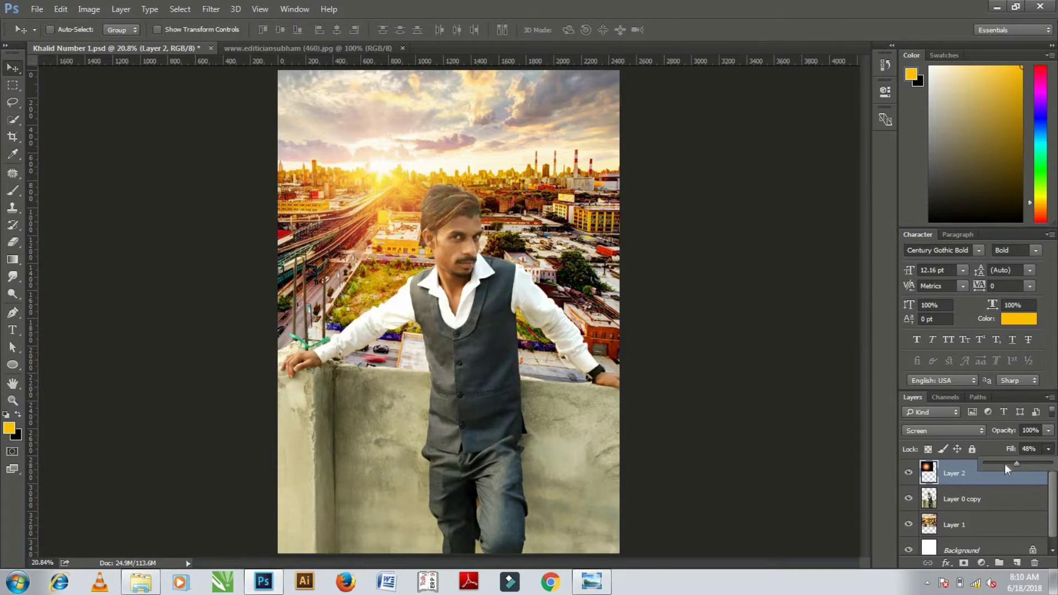
click(450, 358)
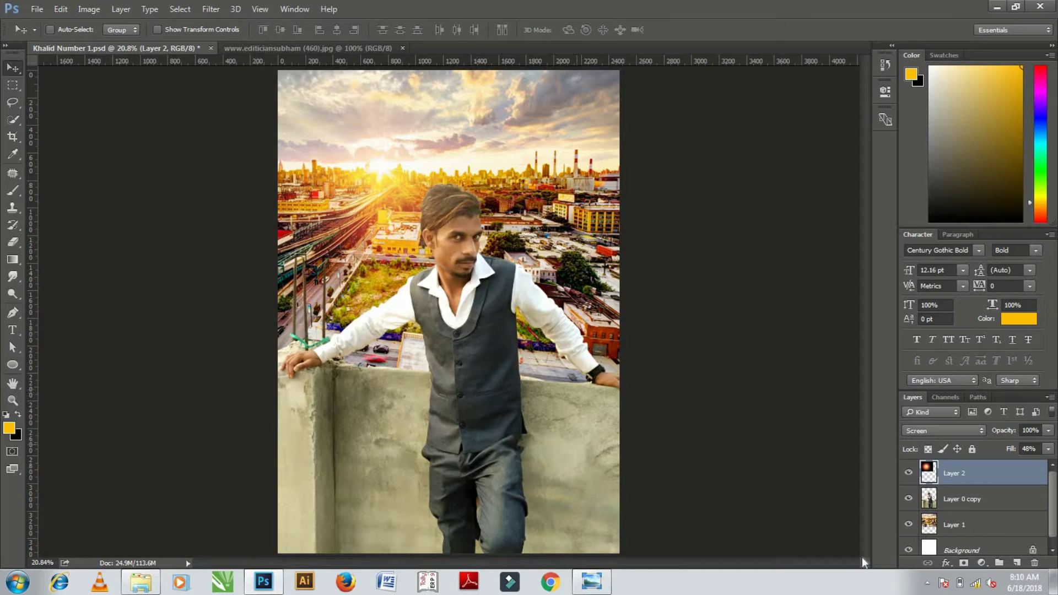
click(981, 497)
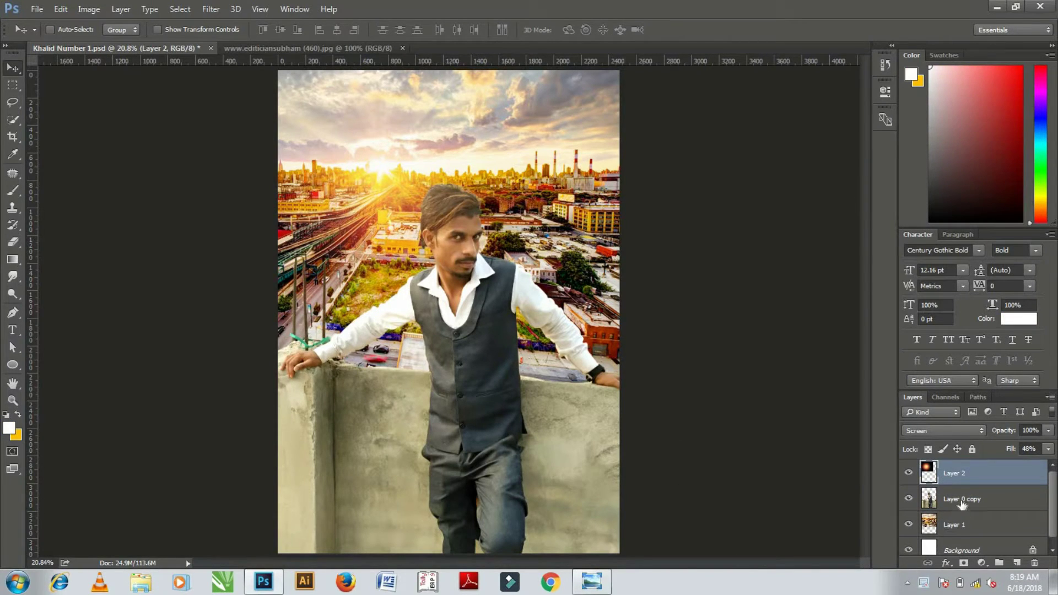
Add a Brightness/Contrast adjustment clipped to Layer 0 copy with Brightness −53 and Contrast 22.
click(947, 562)
click(982, 564)
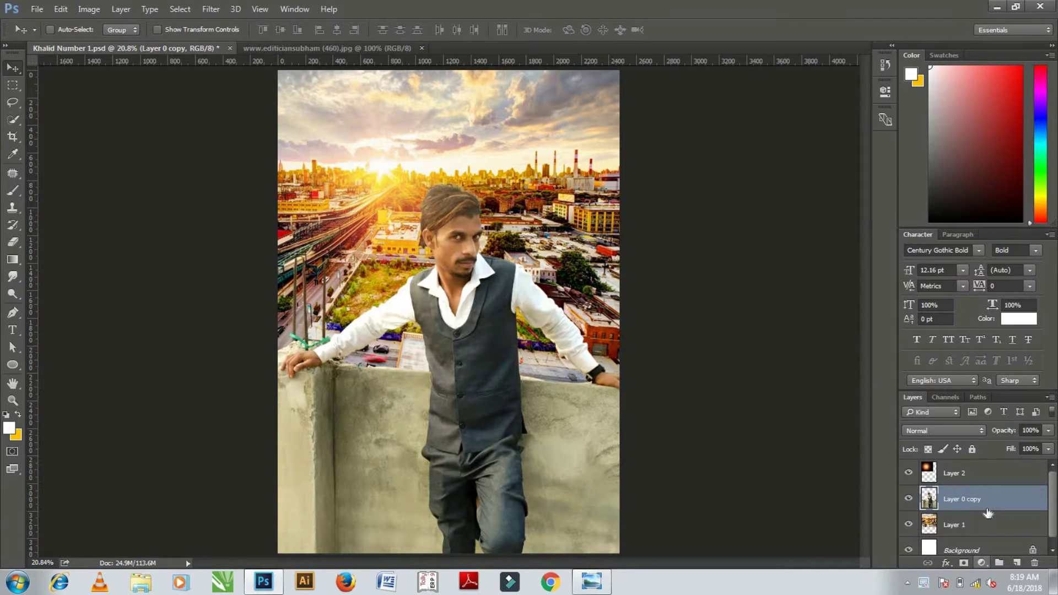
click(981, 564)
click(967, 329)
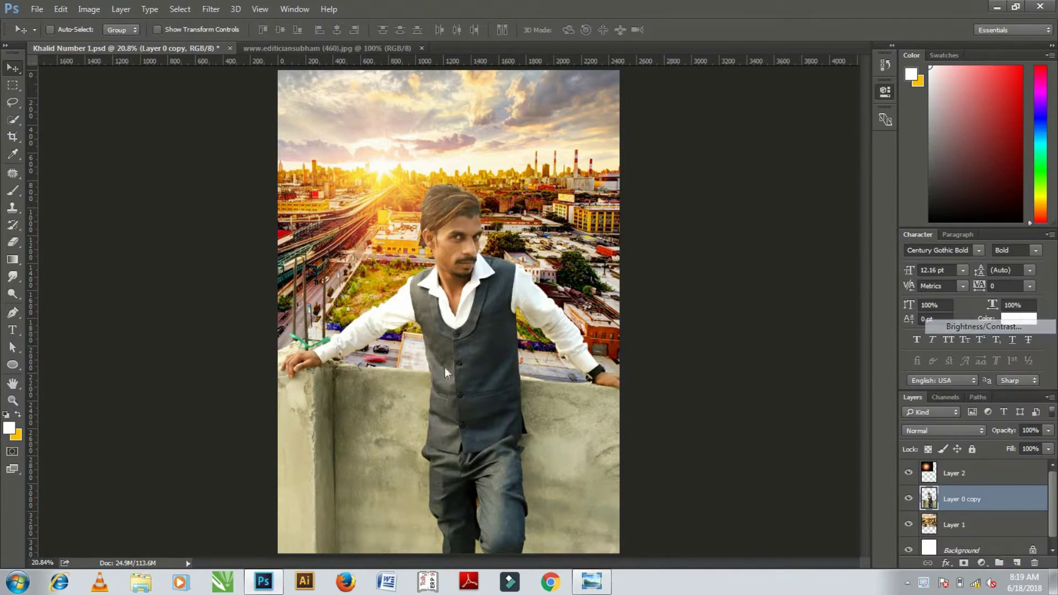
drag(774, 155, 742, 159)
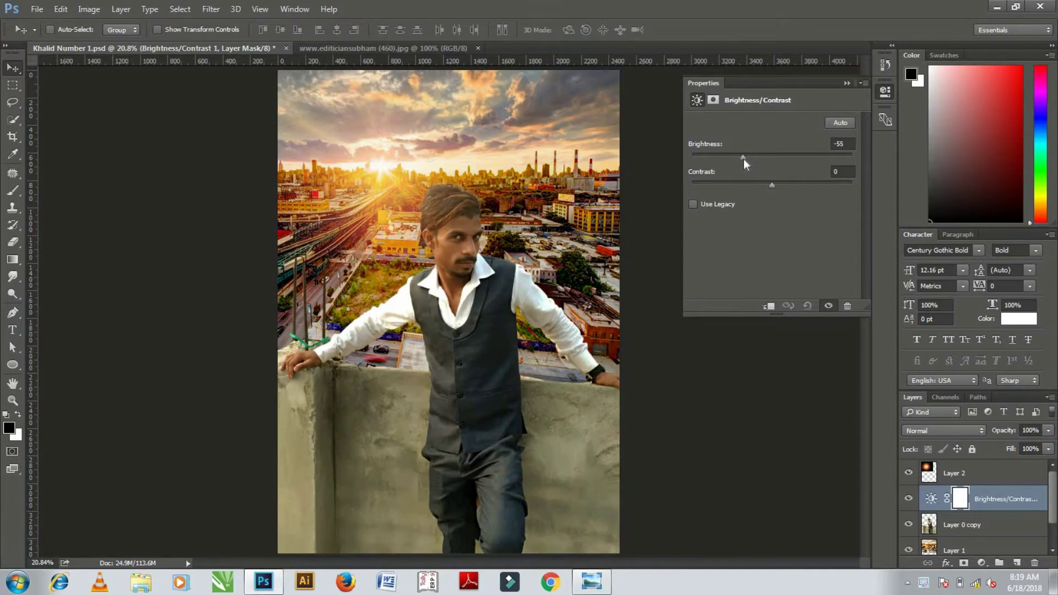
click(769, 306)
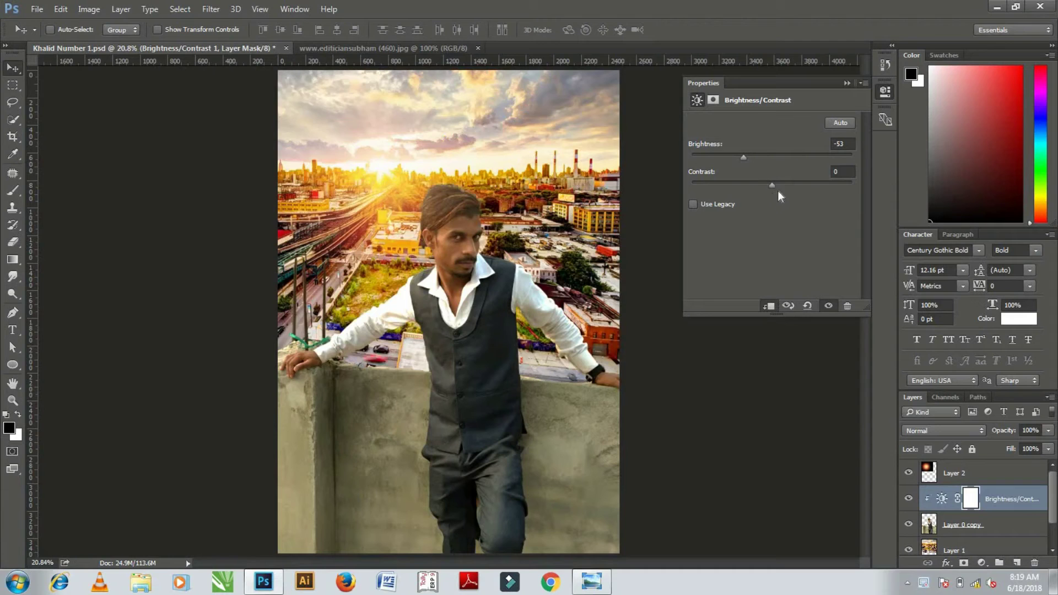
click(795, 194)
mouse_move(787, 199)
mouse_down()
mouse_move(798, 205)
mouse_move(786, 202)
mouse_up()
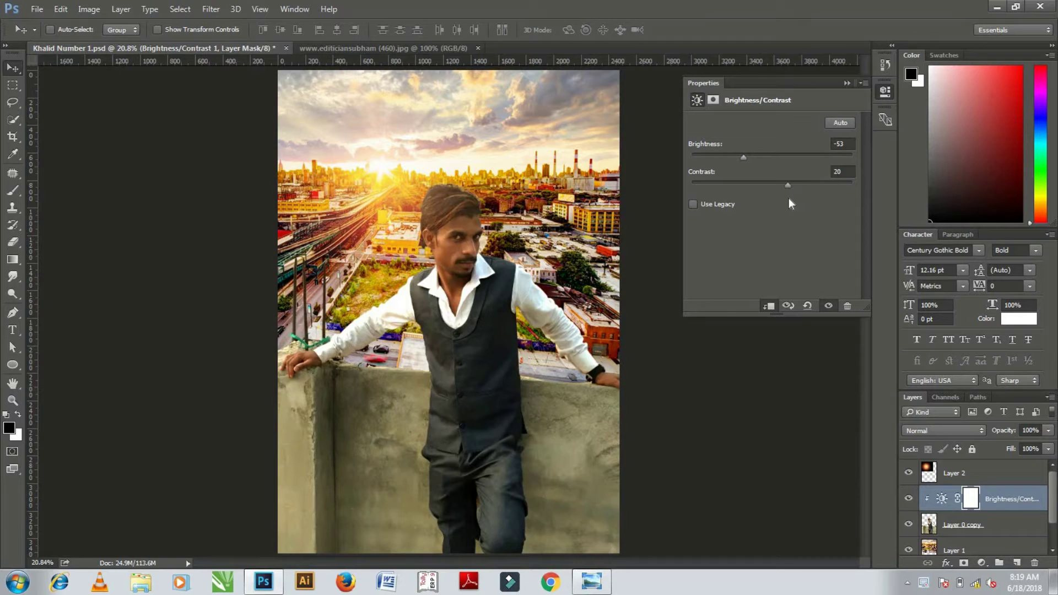
click(845, 83)
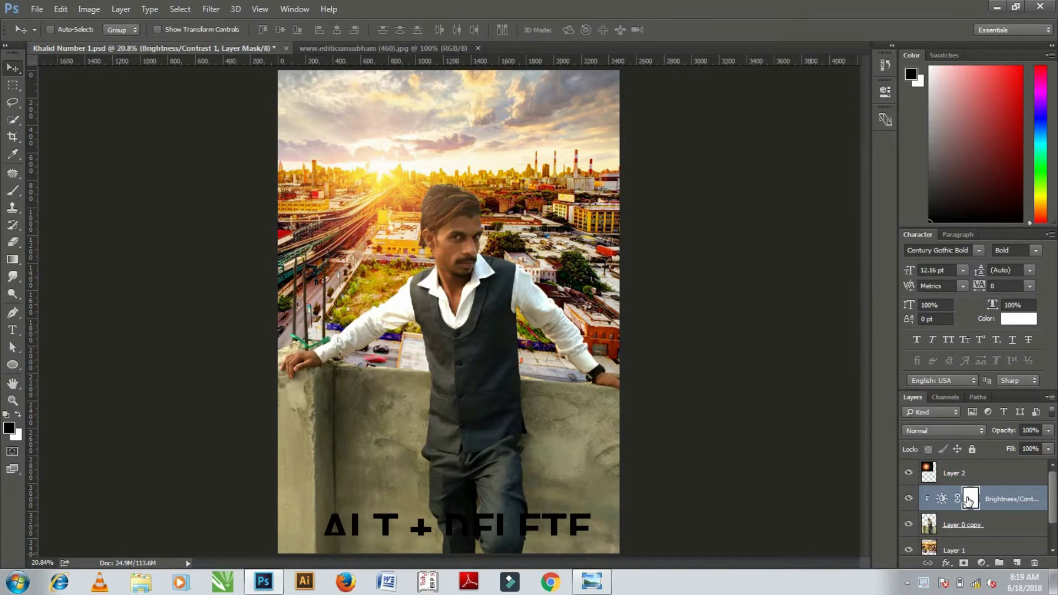
Invert the Brightness/Contrast mask to black and paint white over the man's leg and vest edge.
key(alt+Delete)
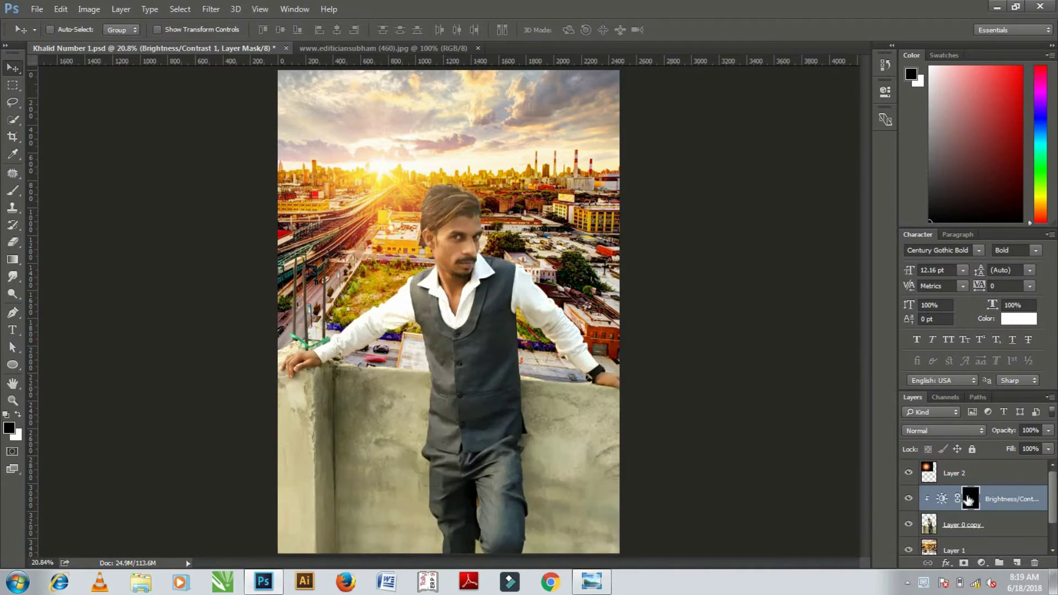
key(b)
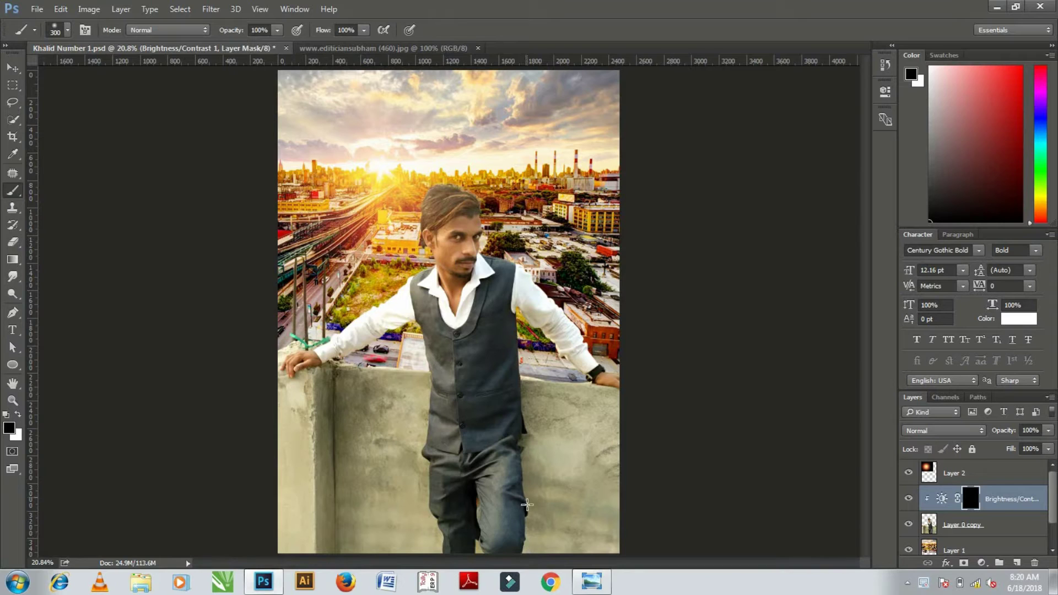
key(x)
drag(524, 468, 522, 550)
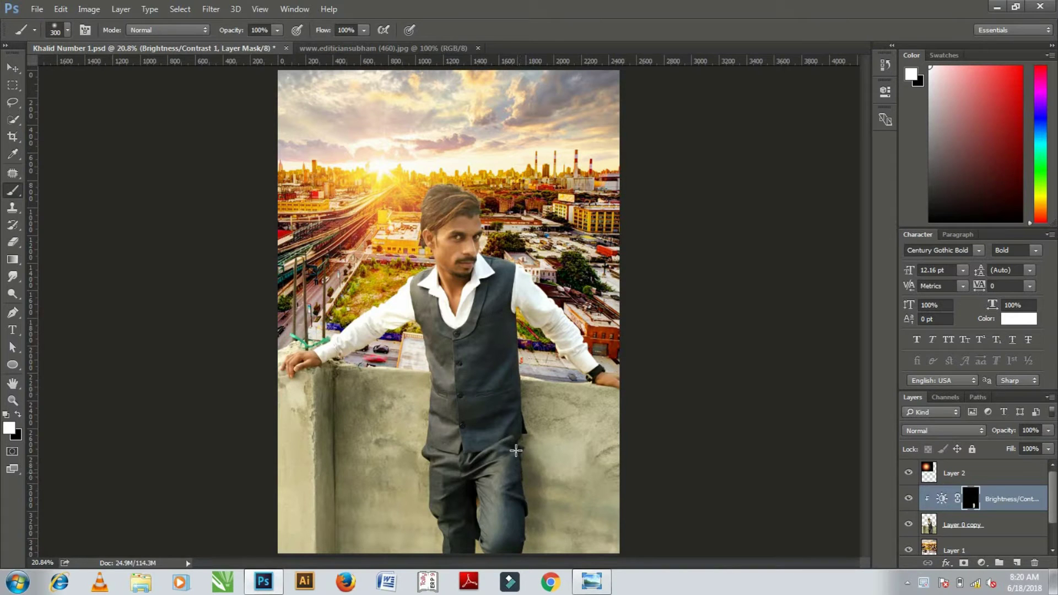
mouse_move(508, 391)
mouse_down()
mouse_move(519, 316)
mouse_move(585, 381)
mouse_move(514, 369)
mouse_up()
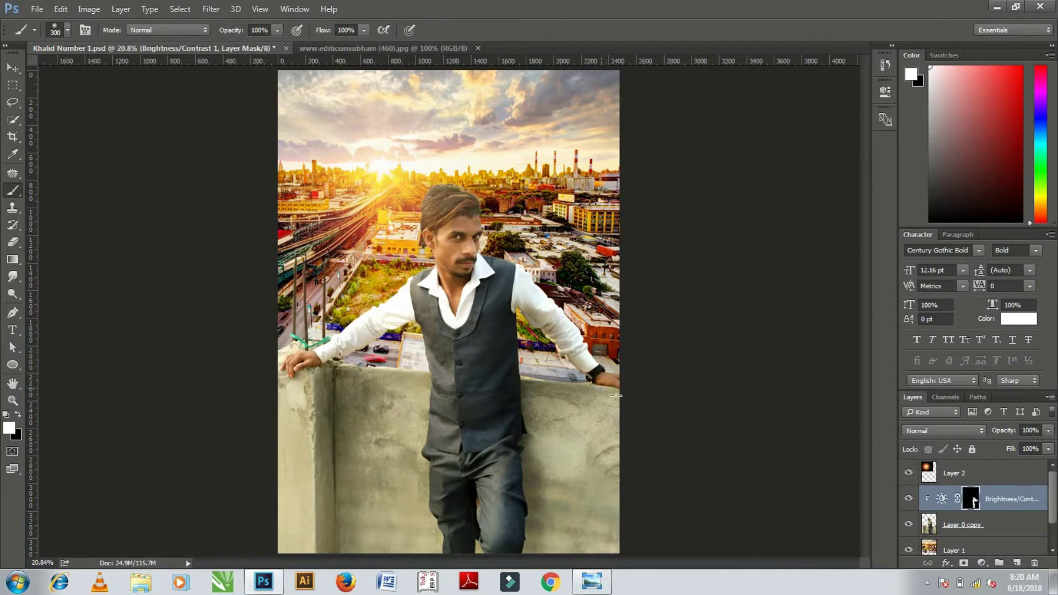
Paint the darkening onto the wall top beside the hand and further down the legs.
drag(341, 366, 412, 419)
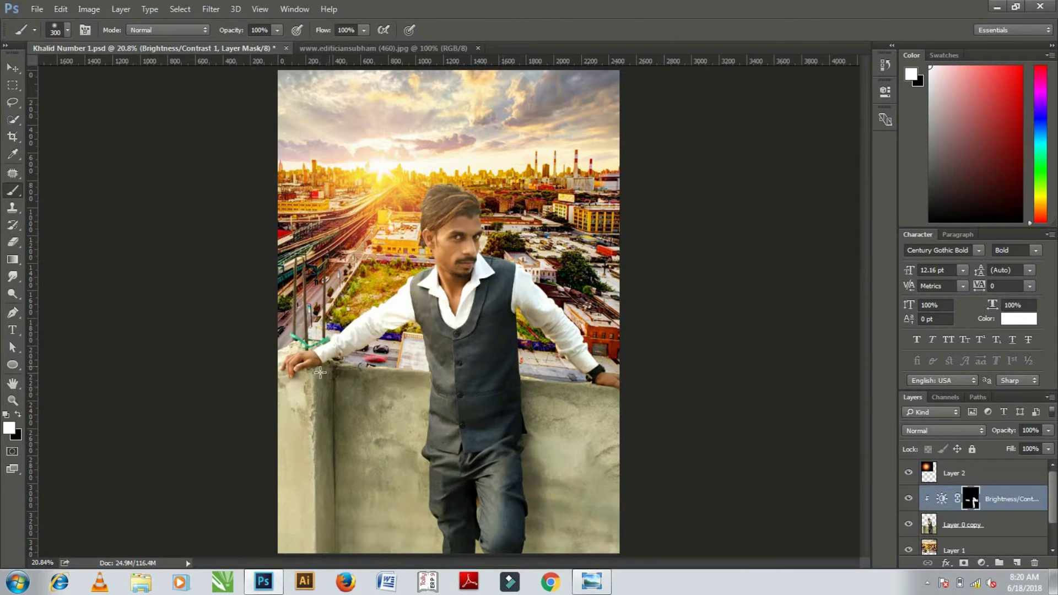
drag(301, 375, 283, 386)
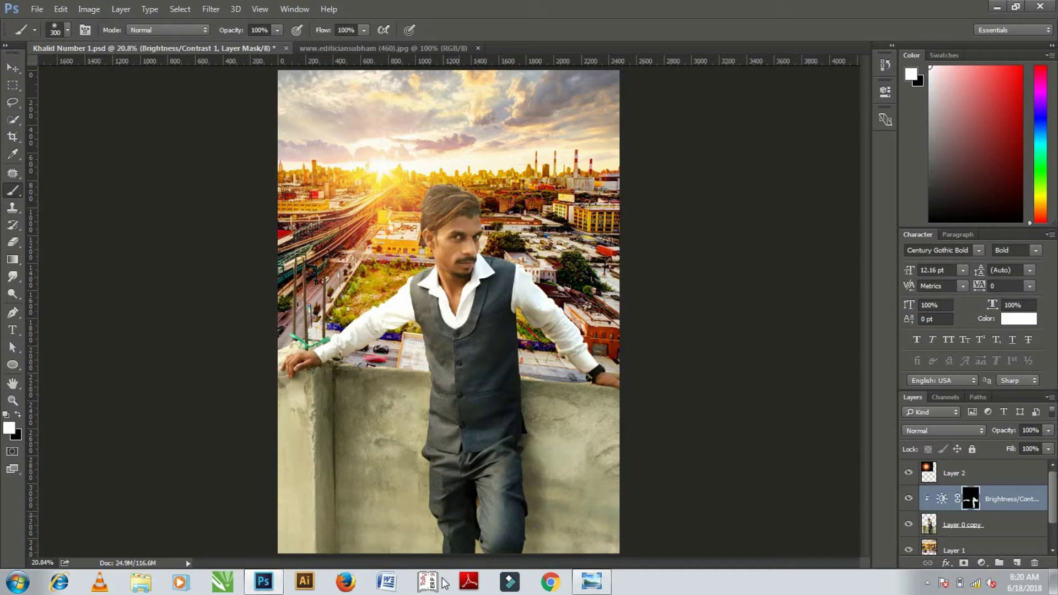
mouse_move(441, 552)
mouse_down()
mouse_move(419, 463)
mouse_move(426, 388)
mouse_up()
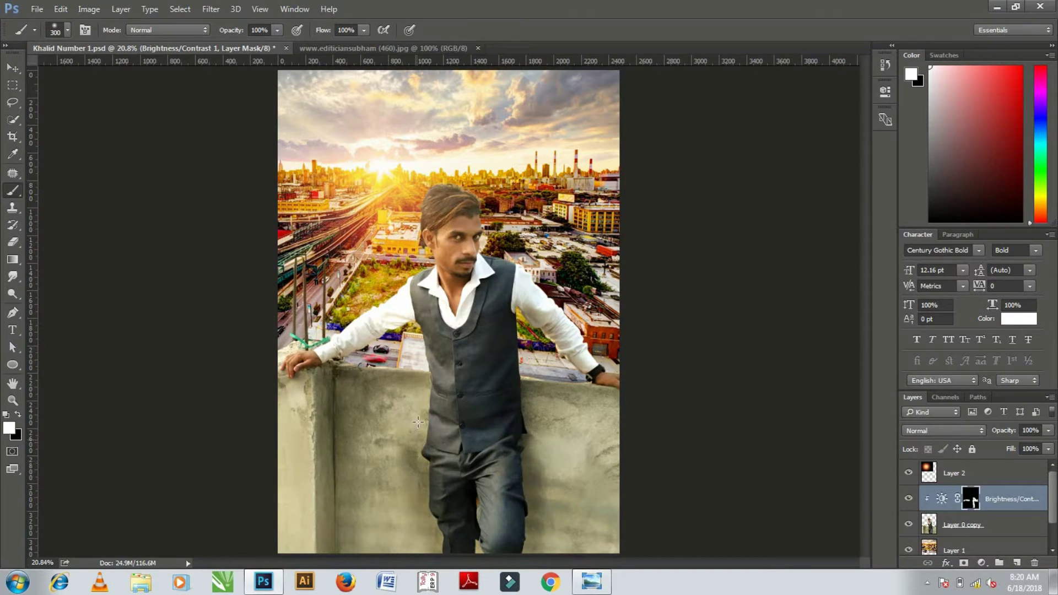
mouse_move(485, 496)
mouse_down()
mouse_move(476, 550)
mouse_move(515, 494)
mouse_move(492, 558)
mouse_up()
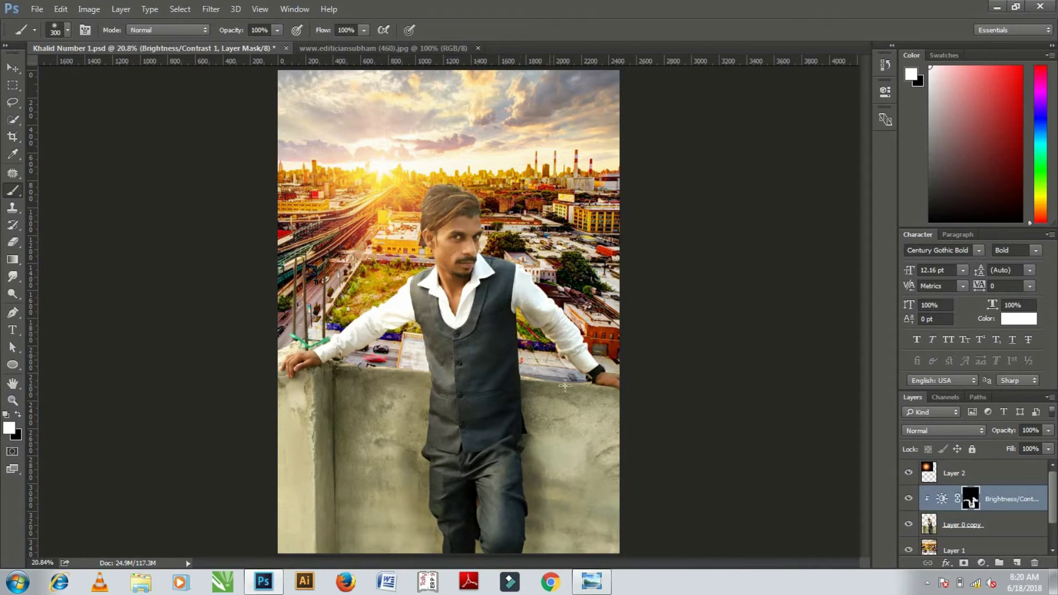
click(12, 68)
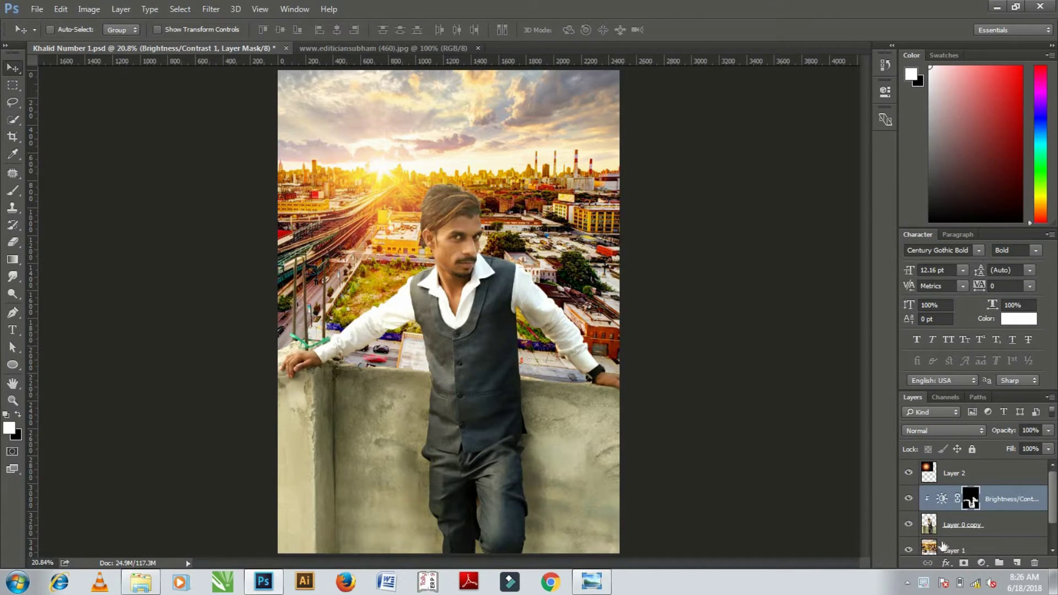
key(alt+bracketleft)
Add an Inner Glow to Layer 0 copy using a yellow sampled from the sunlight.
click(947, 562)
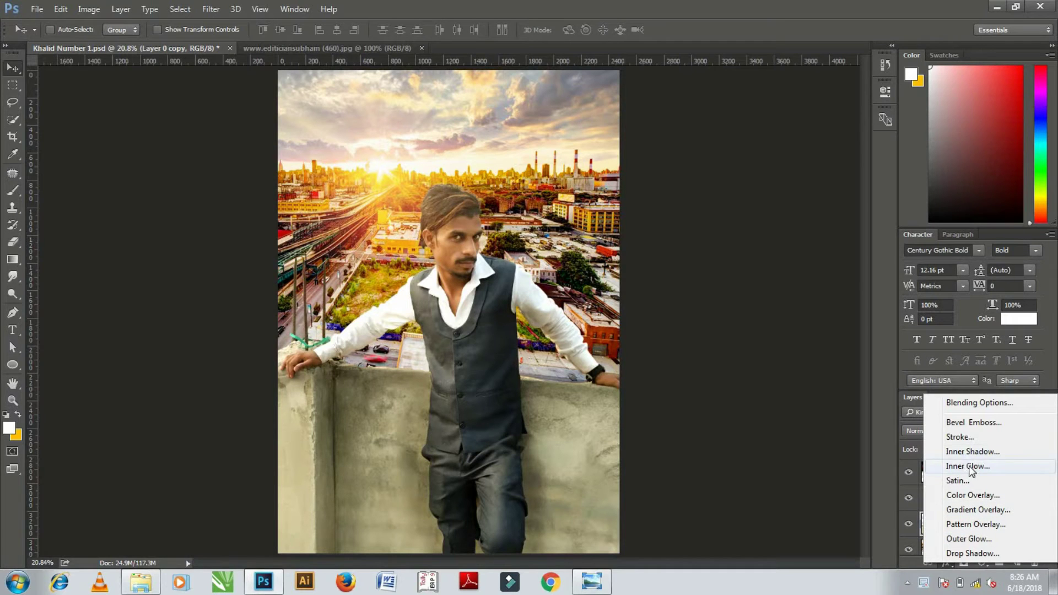
click(969, 467)
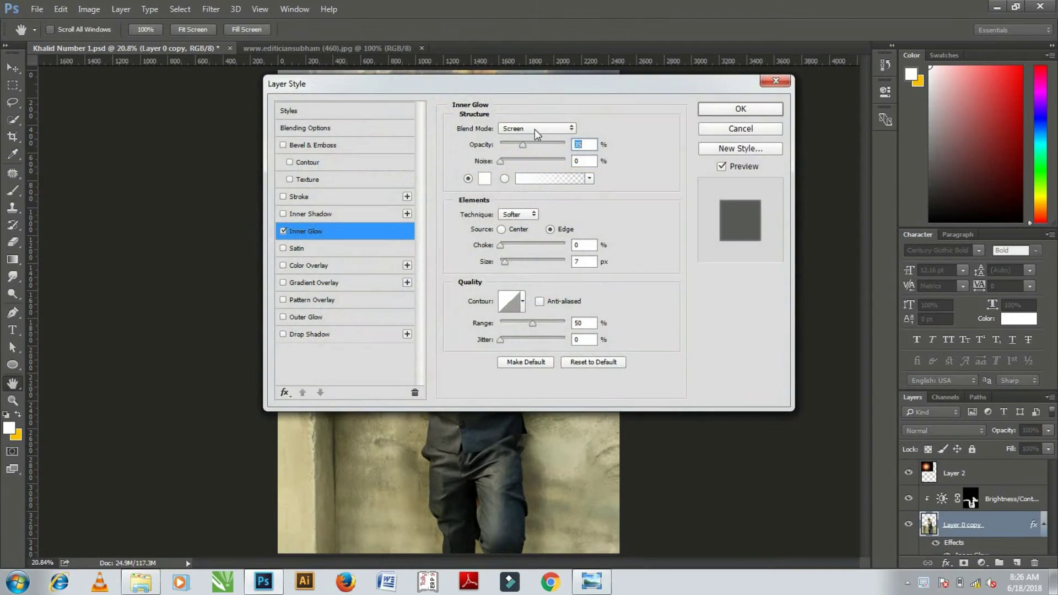
drag(559, 93, 841, 84)
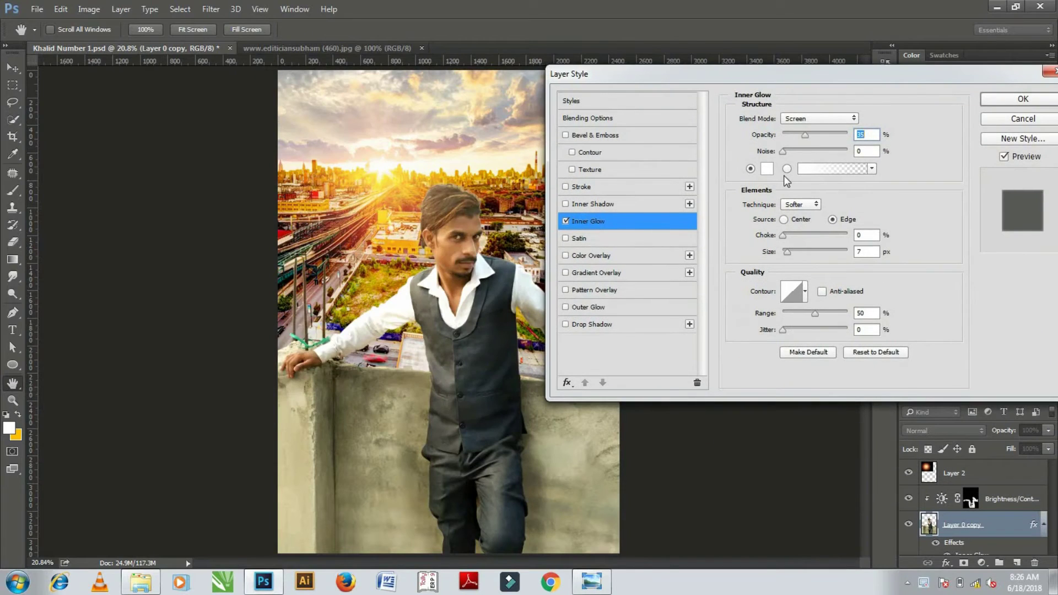
click(766, 169)
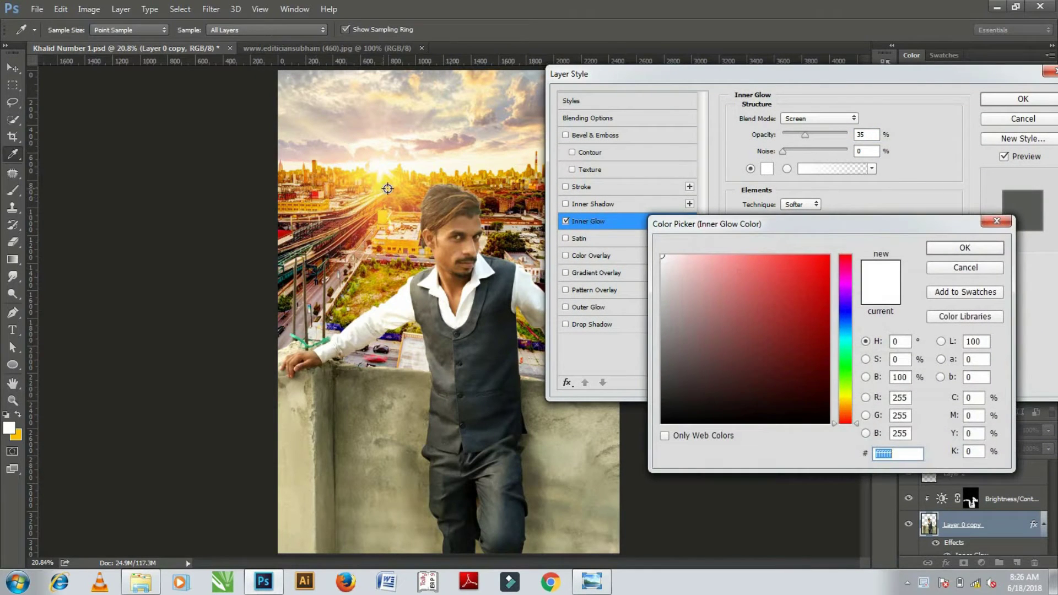
click(387, 189)
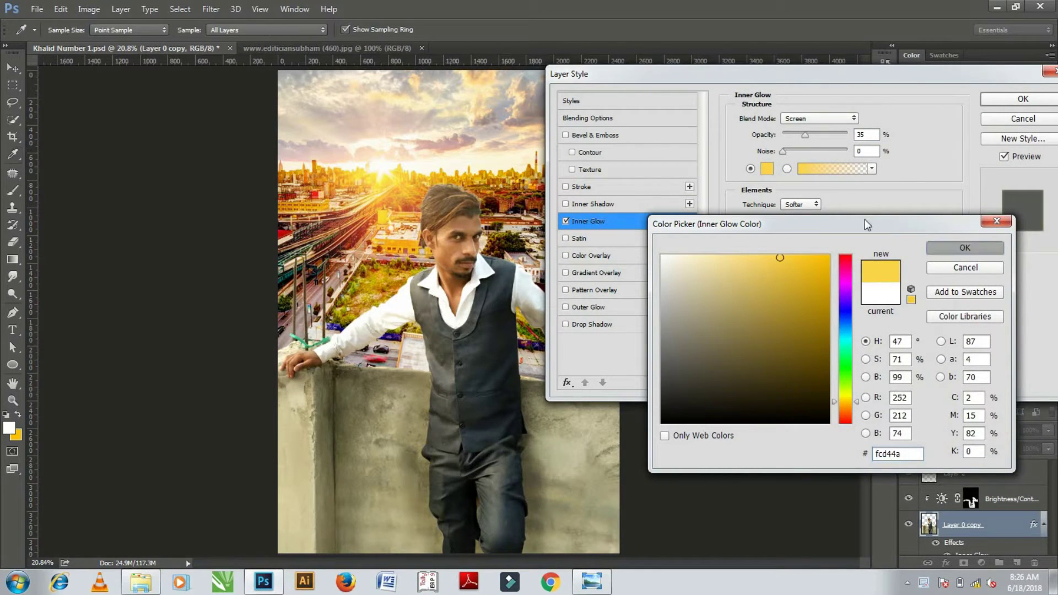
key(Return)
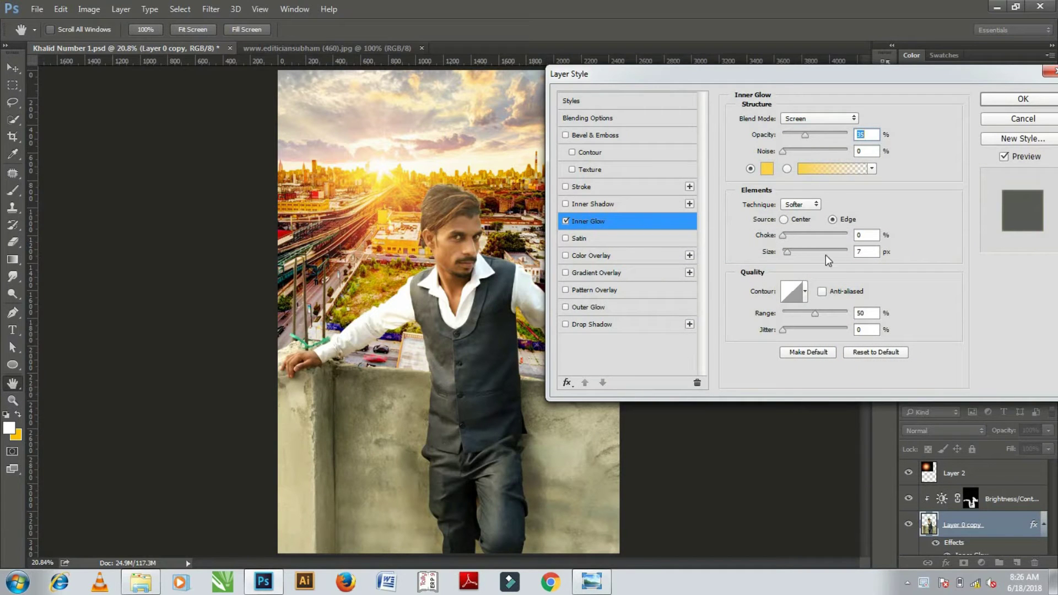
Set the inner glow to 57 px size and 31% opacity, then apply it.
drag(788, 251, 796, 252)
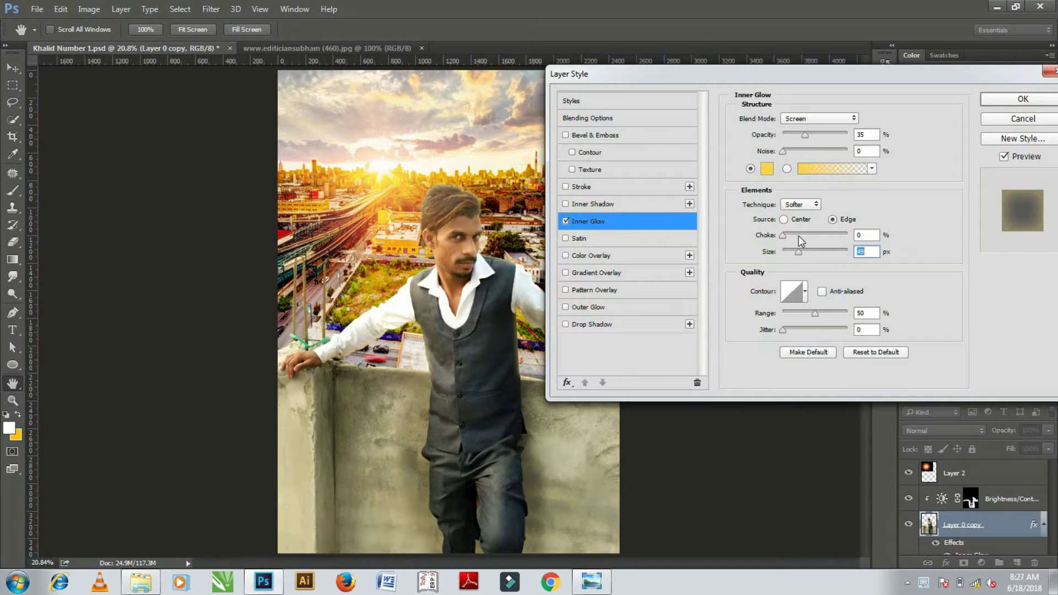
click(801, 132)
click(799, 251)
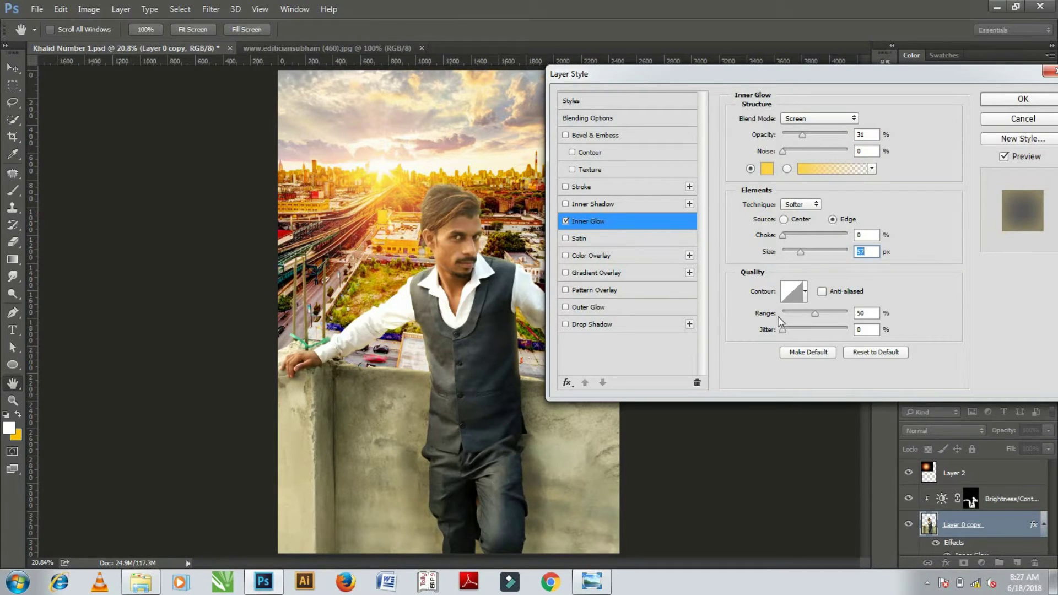
drag(877, 77, 794, 85)
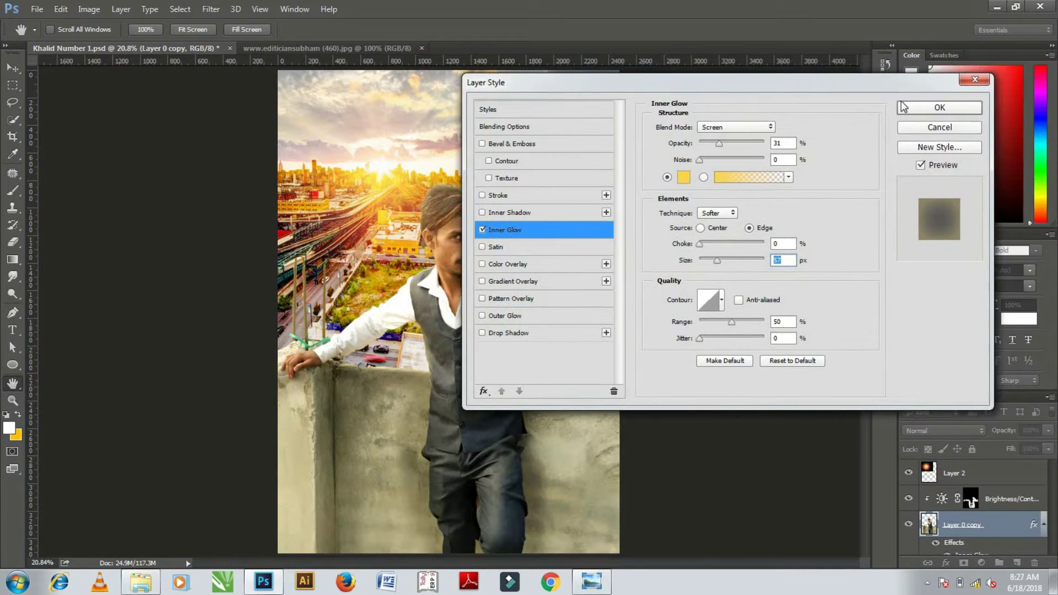
click(917, 108)
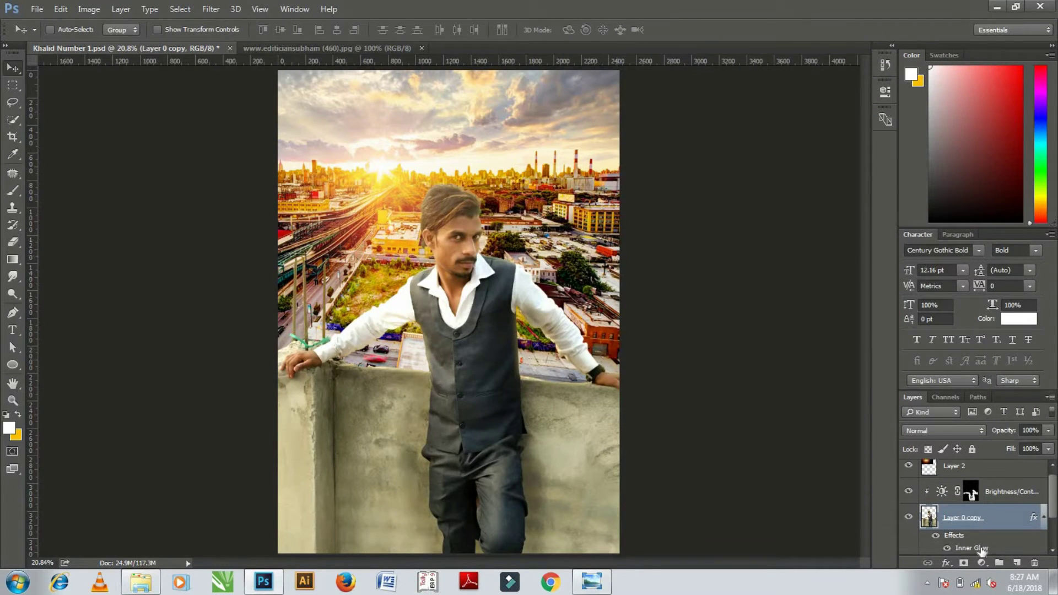
Convert the man's Inner Glow effect into its own separate layer.
right_click(977, 539)
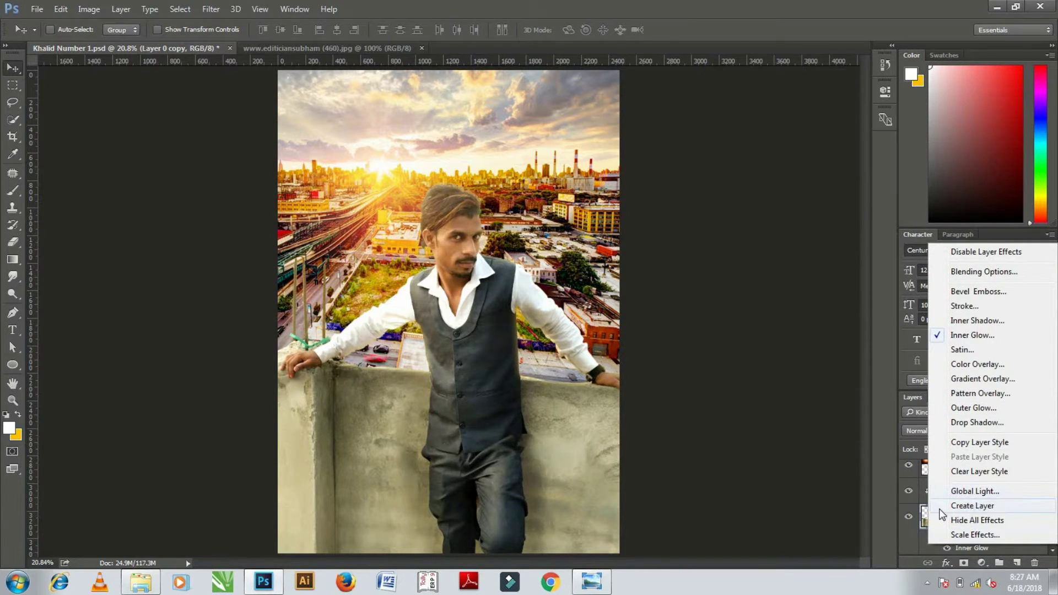
click(969, 510)
click(486, 226)
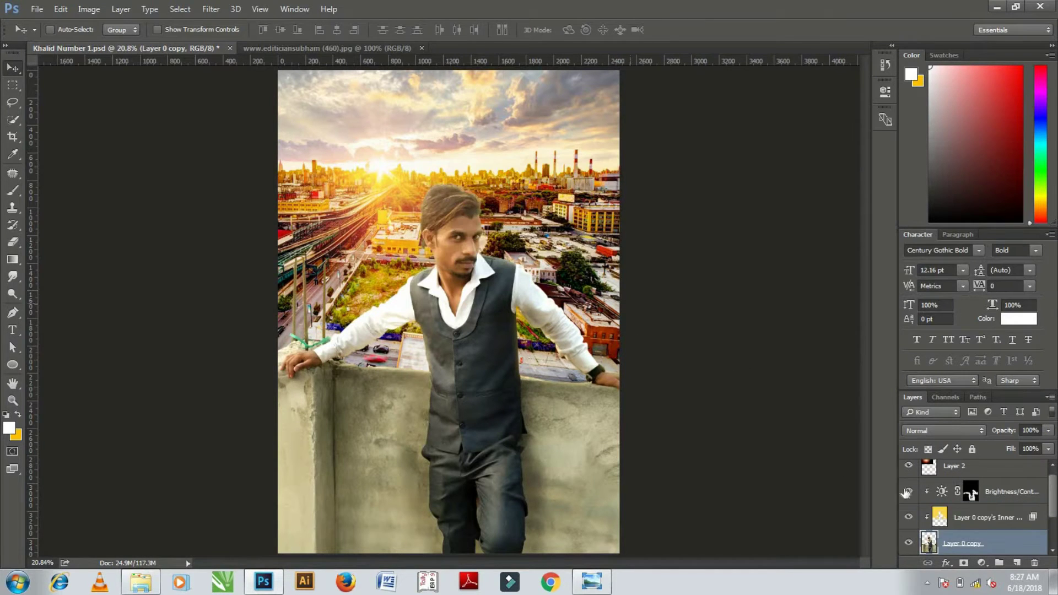
click(984, 518)
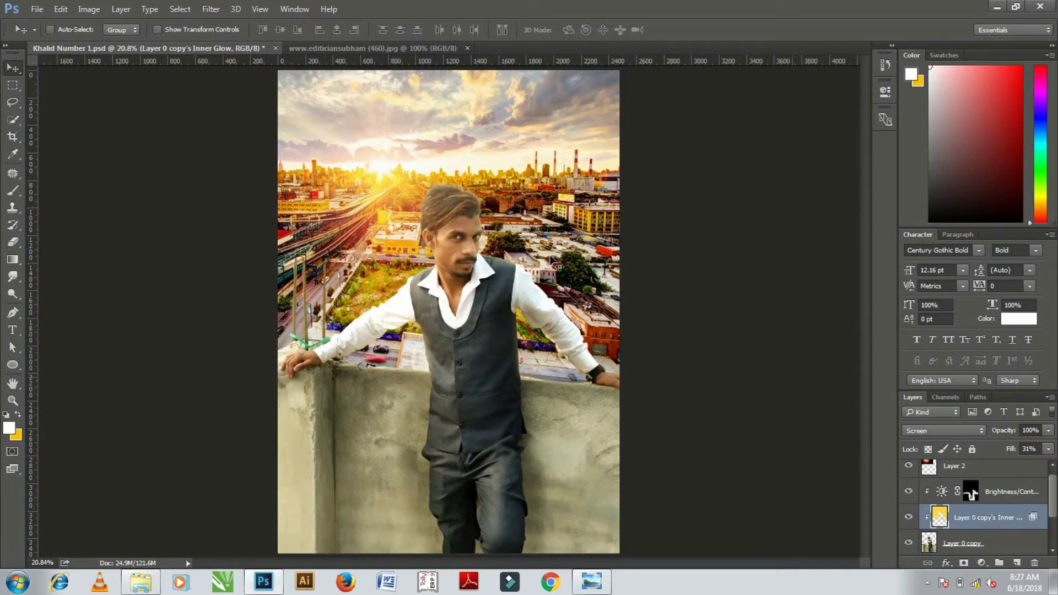
Mask the glow layer and paint black to hide the glow along the image's left edge.
click(963, 562)
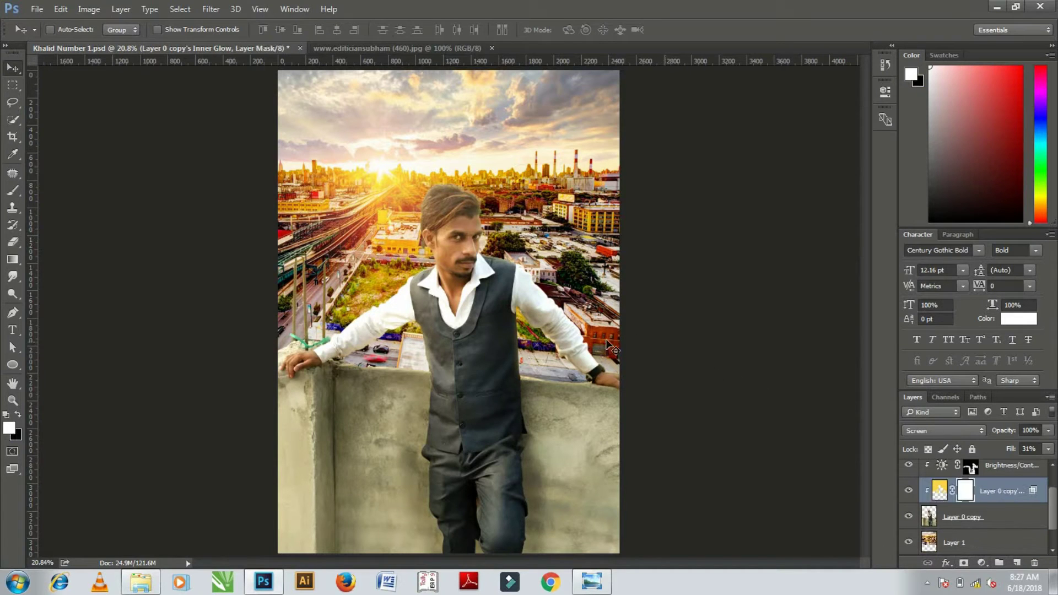
key(b)
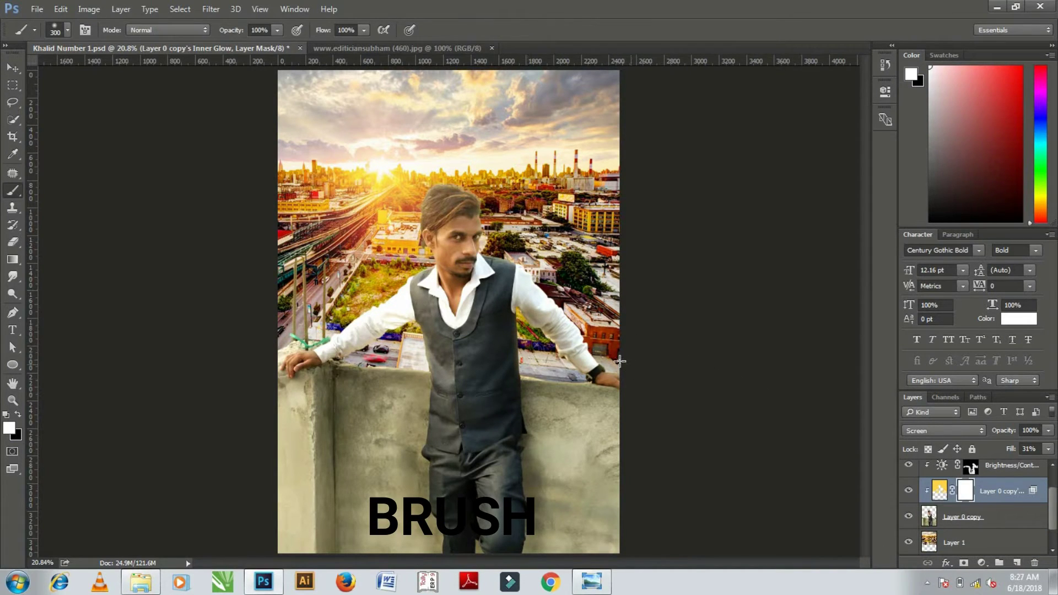
key(x)
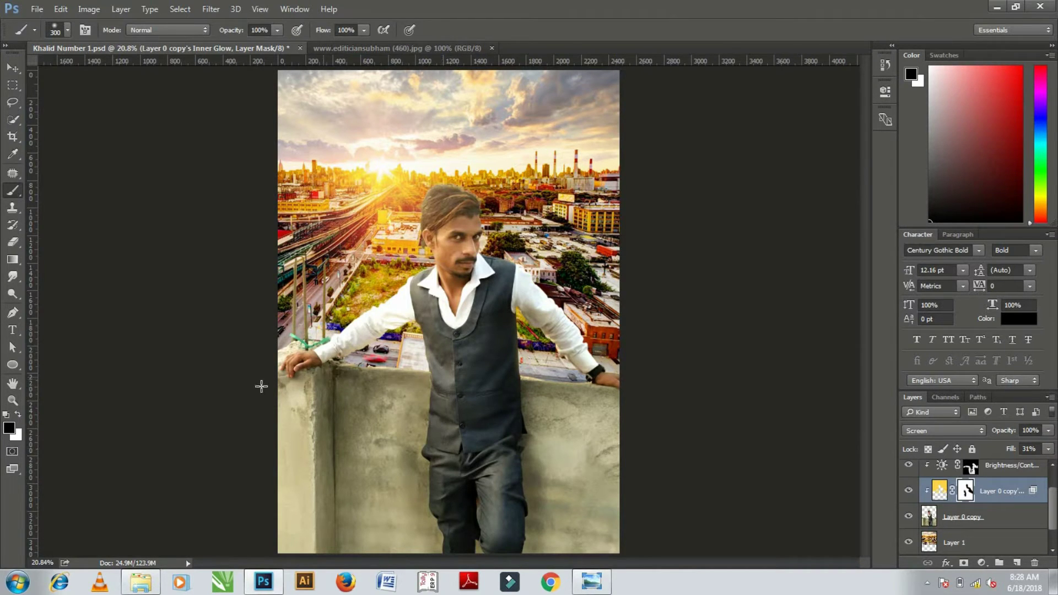
drag(277, 380, 279, 440)
mouse_move(299, 336)
mouse_down()
mouse_move(284, 278)
mouse_move(305, 278)
mouse_up()
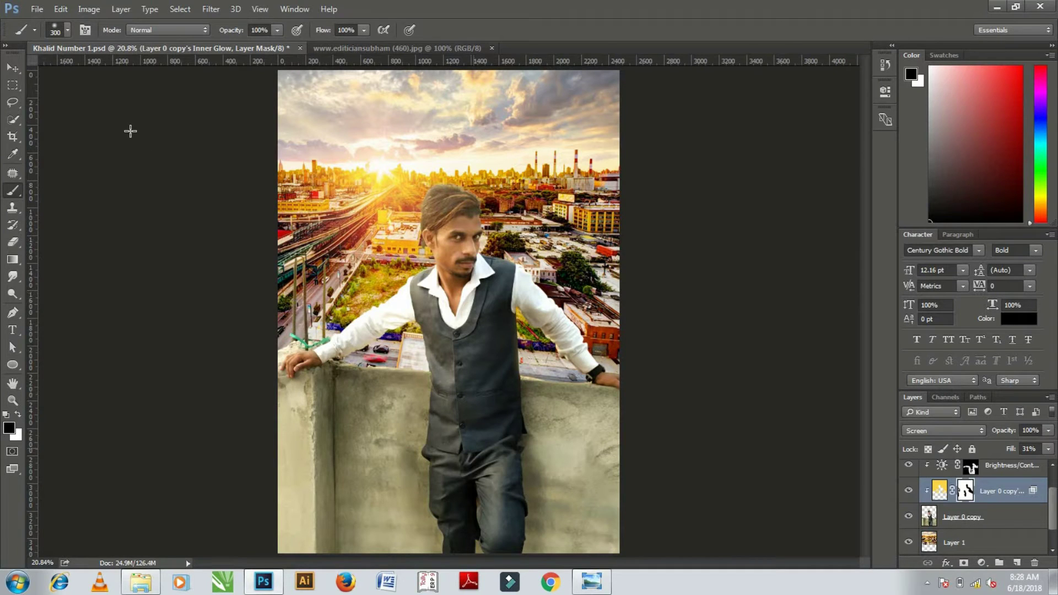
click(12, 69)
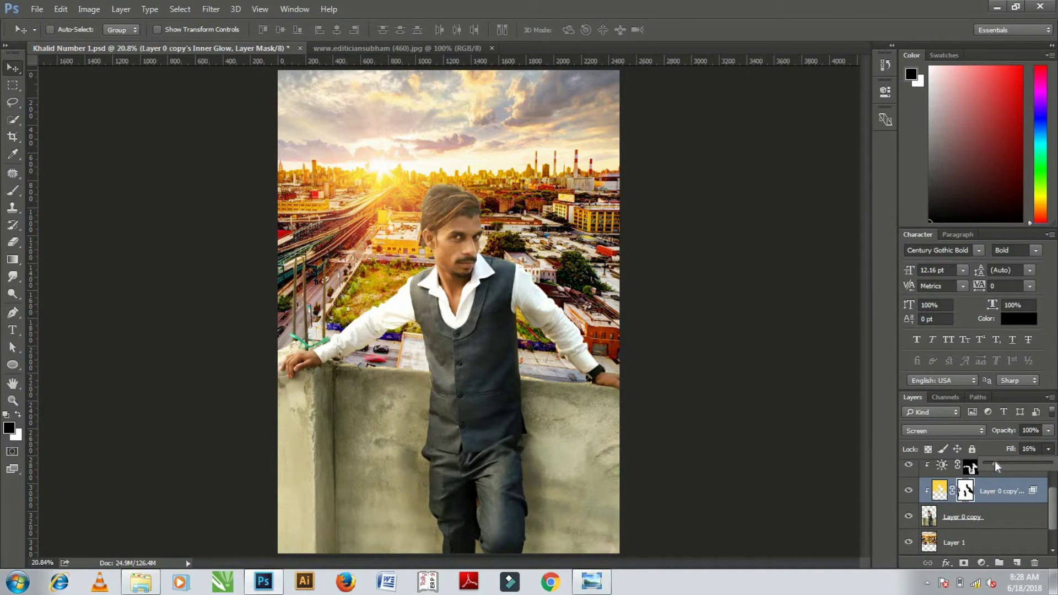
Lower the glow layer's fill to 16%.
click(647, 329)
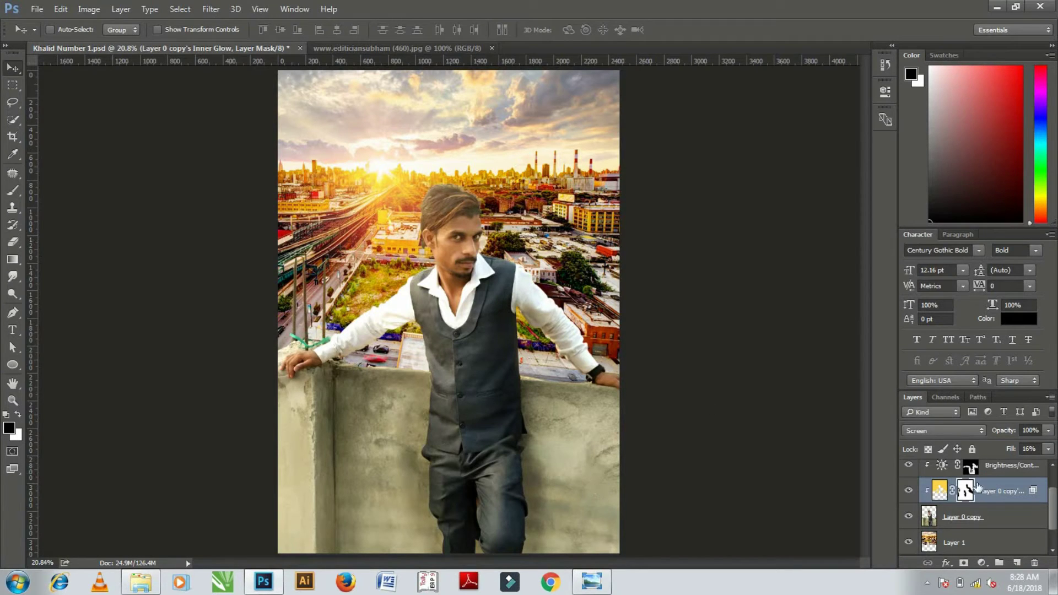
scroll(976, 486, up, 1)
scroll(985, 483, up, 1)
Apply a midtone Color Balance of +17, 0, -15 to the man's layer, Layer 0 copy.
click(985, 484)
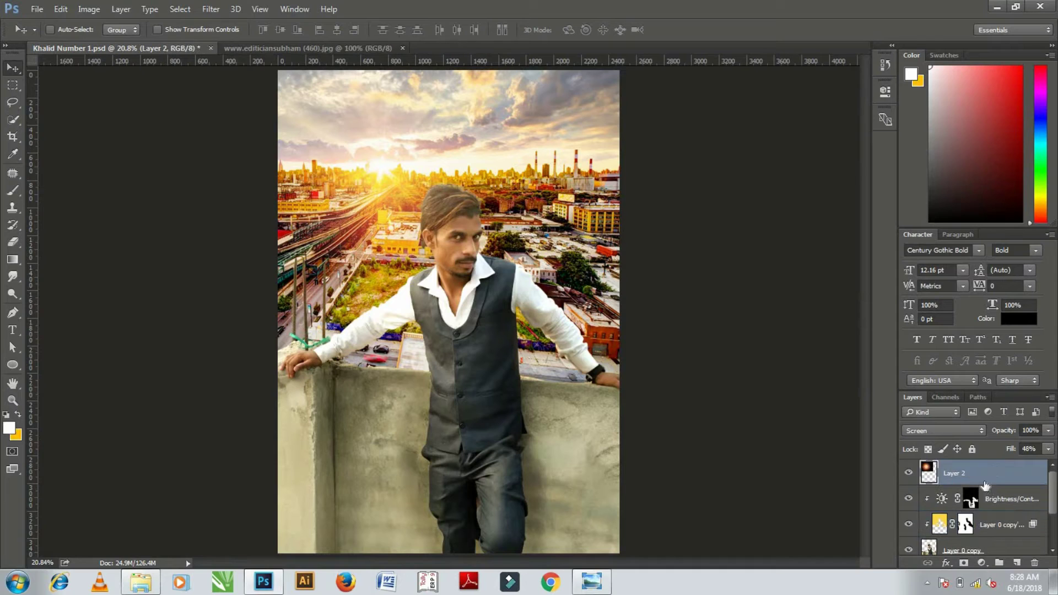
scroll(975, 512, down, 2)
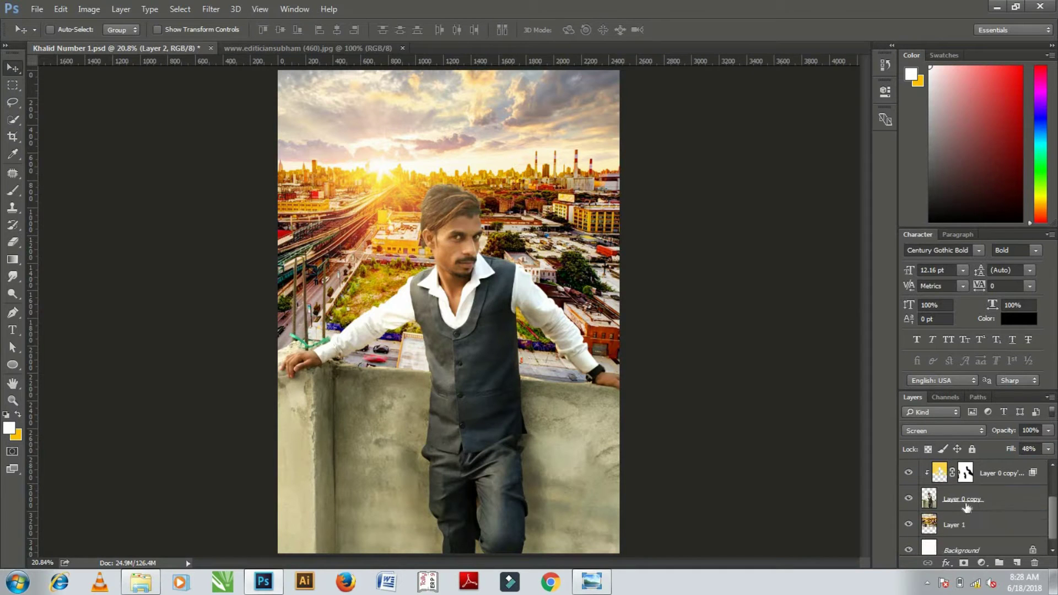
click(967, 500)
key(ctrl+b)
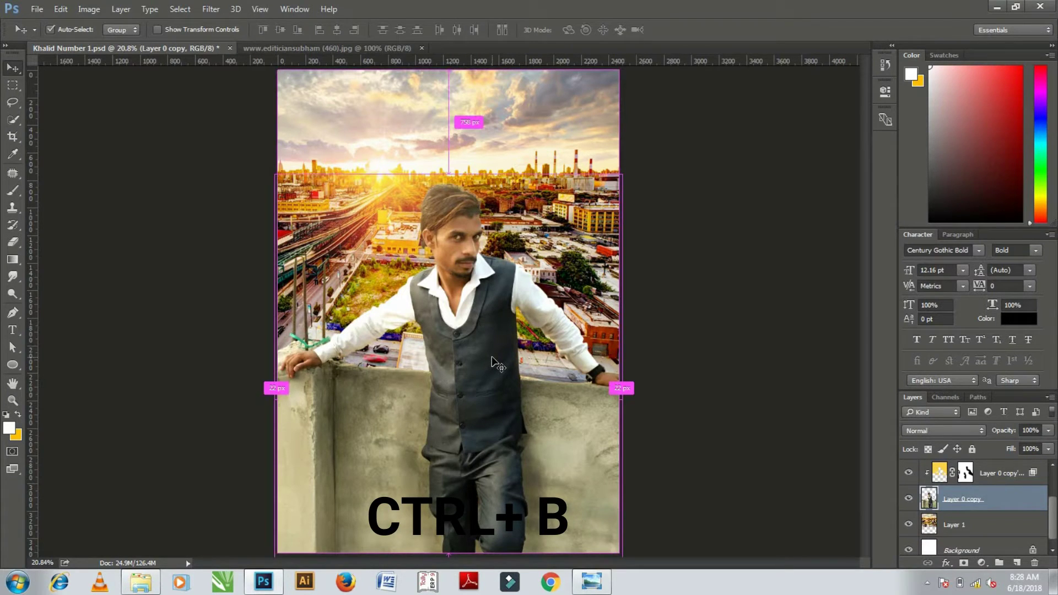
key(ctrl+b)
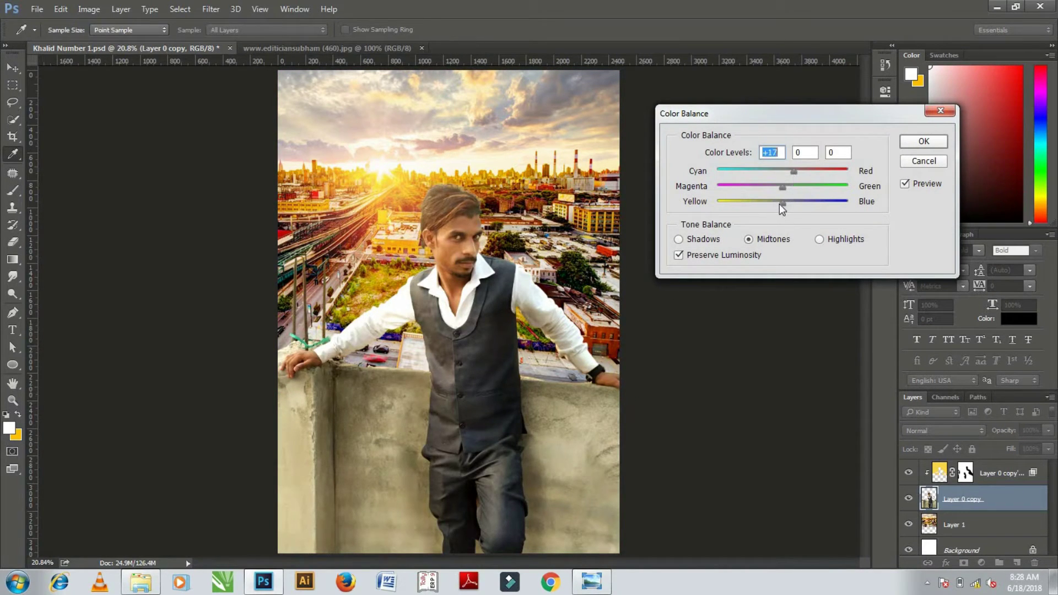
drag(781, 203, 772, 204)
drag(775, 204, 772, 204)
key(Tab)
key(Tab)
key(Tab)
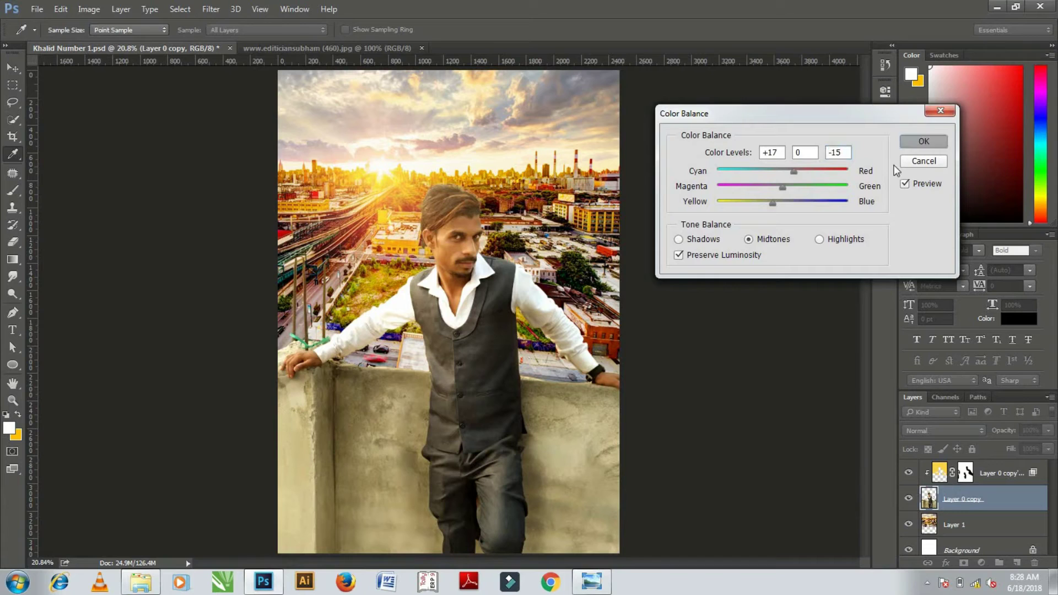
key(Return)
key(v)
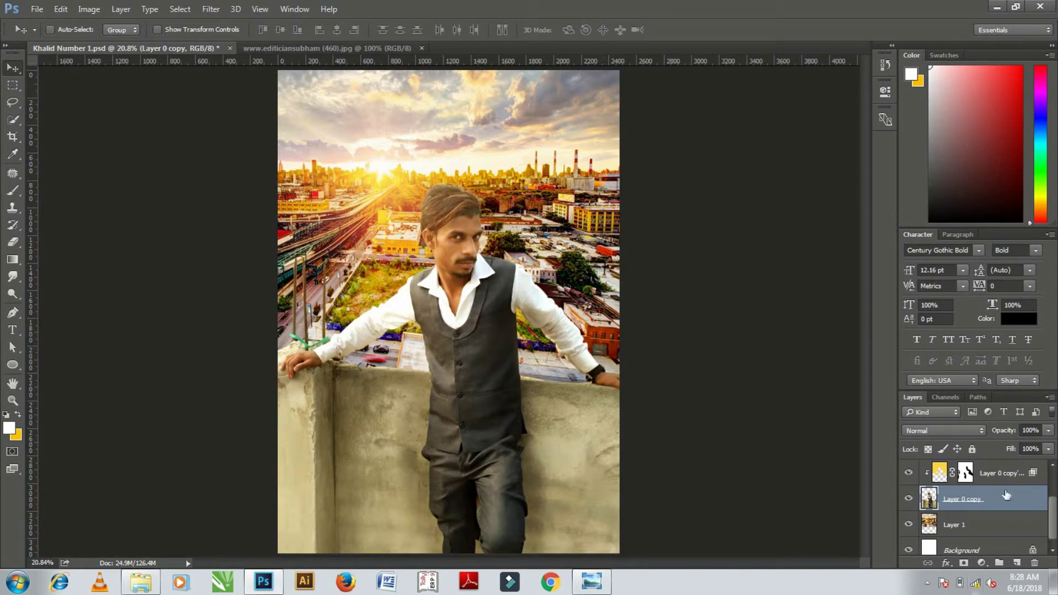
scroll(991, 502, up, 1)
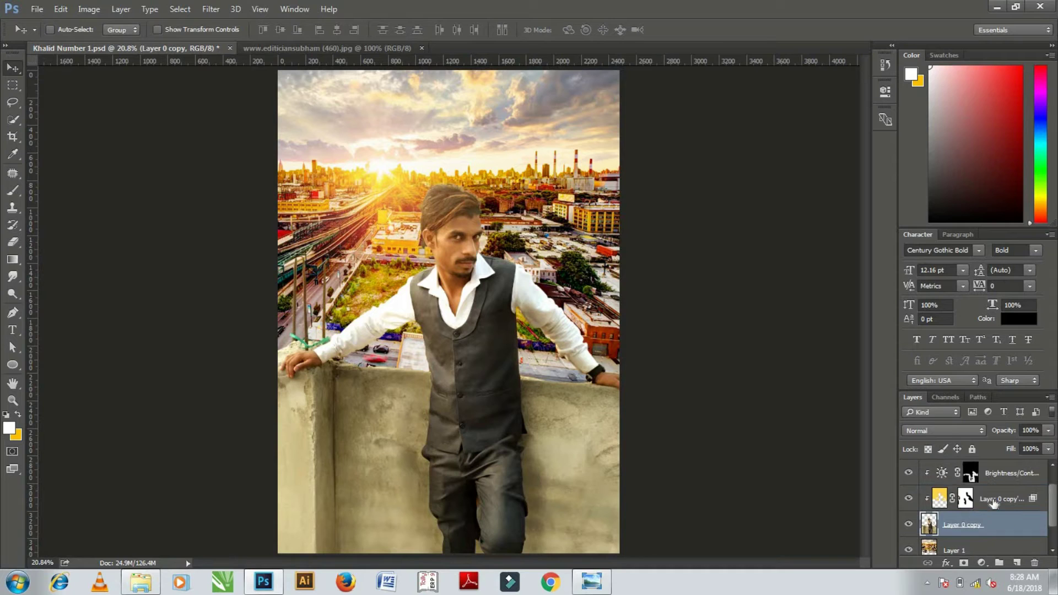
click(971, 474)
key(b)
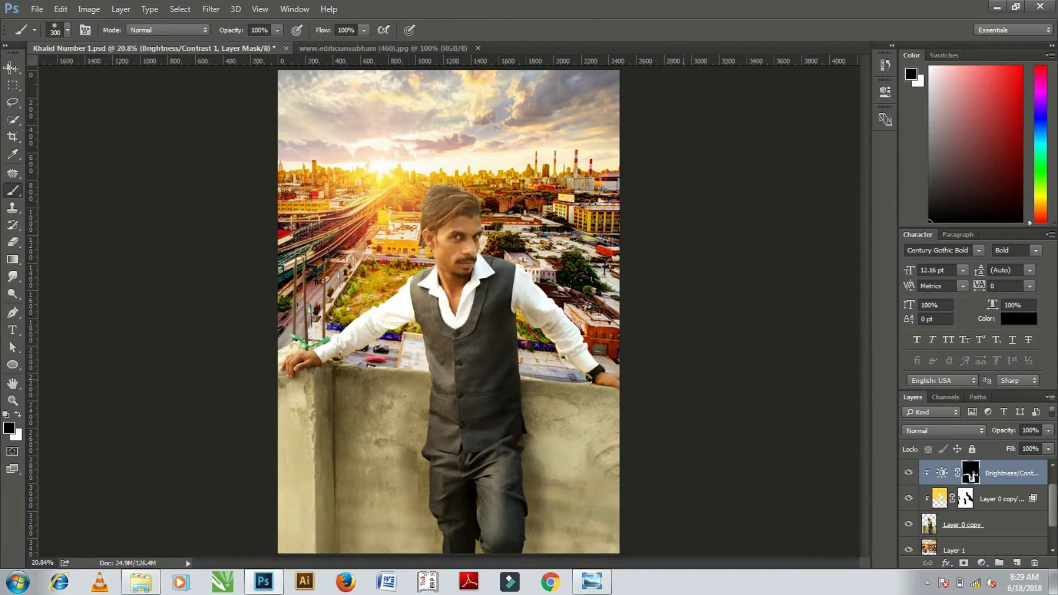
key(v)
scroll(990, 474, up, 1)
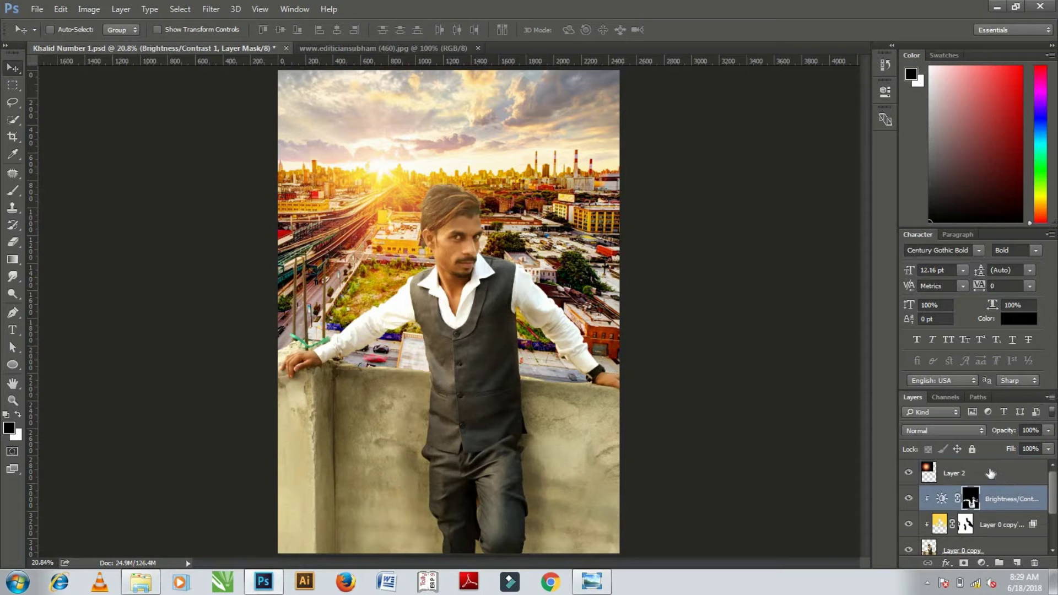
click(990, 473)
Open the parachutist PNG from the New Image folder.
key(ctrl+o)
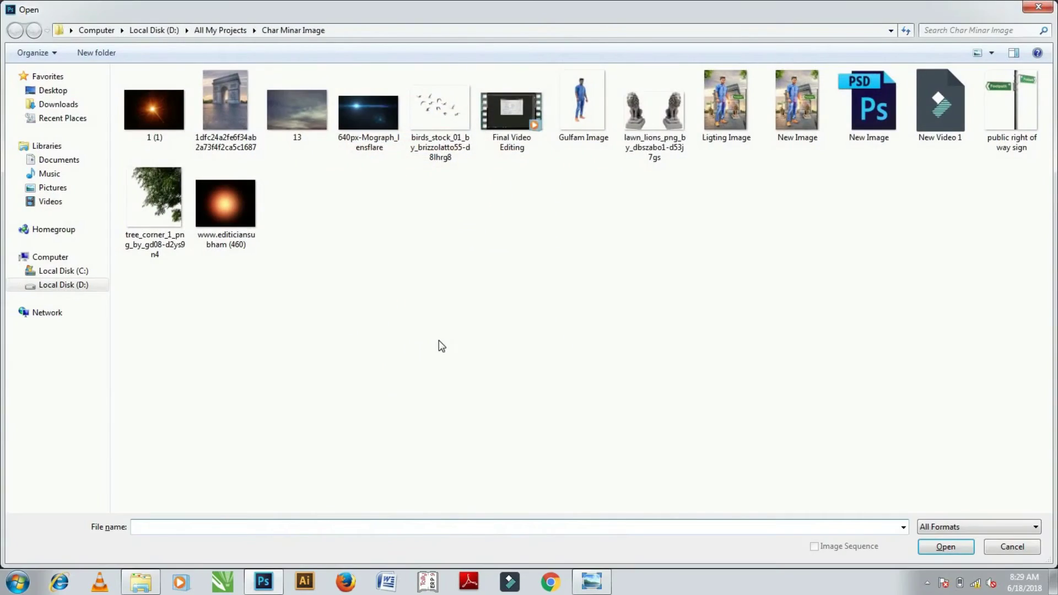
click(219, 32)
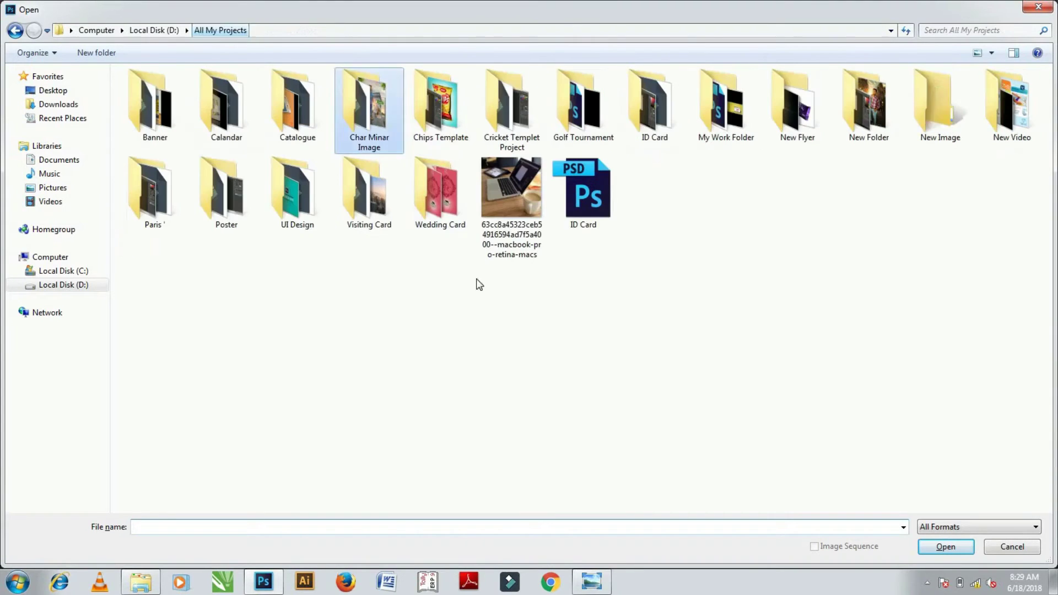
double_click(914, 131)
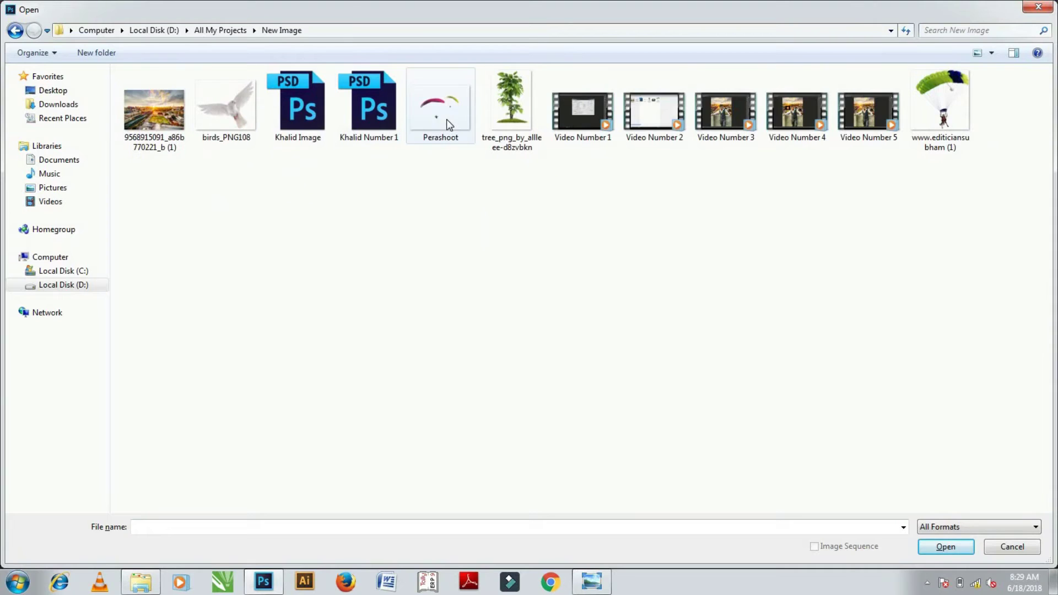
click(446, 119)
click(935, 108)
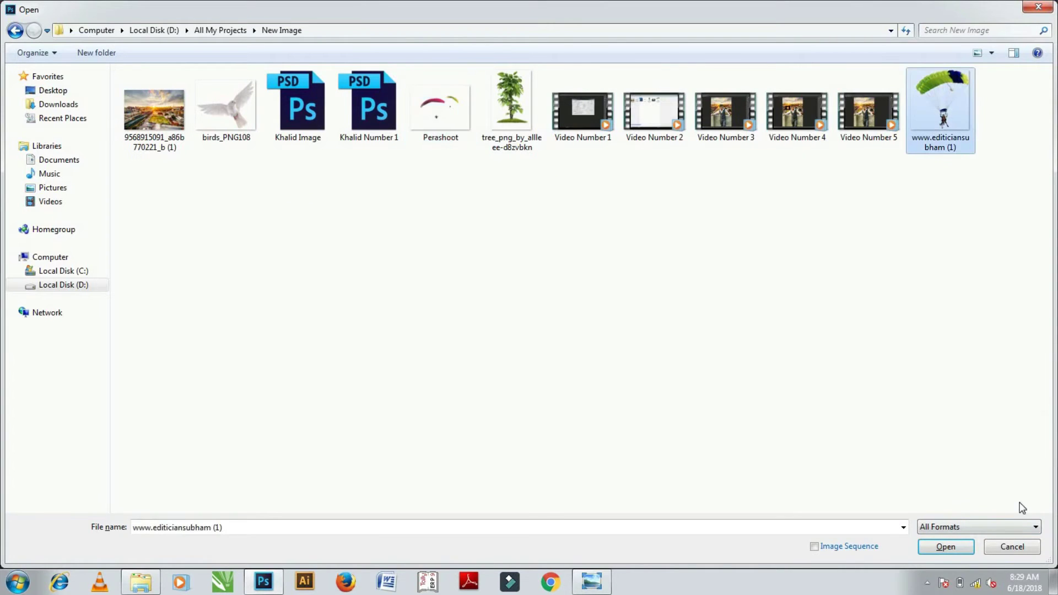
click(934, 546)
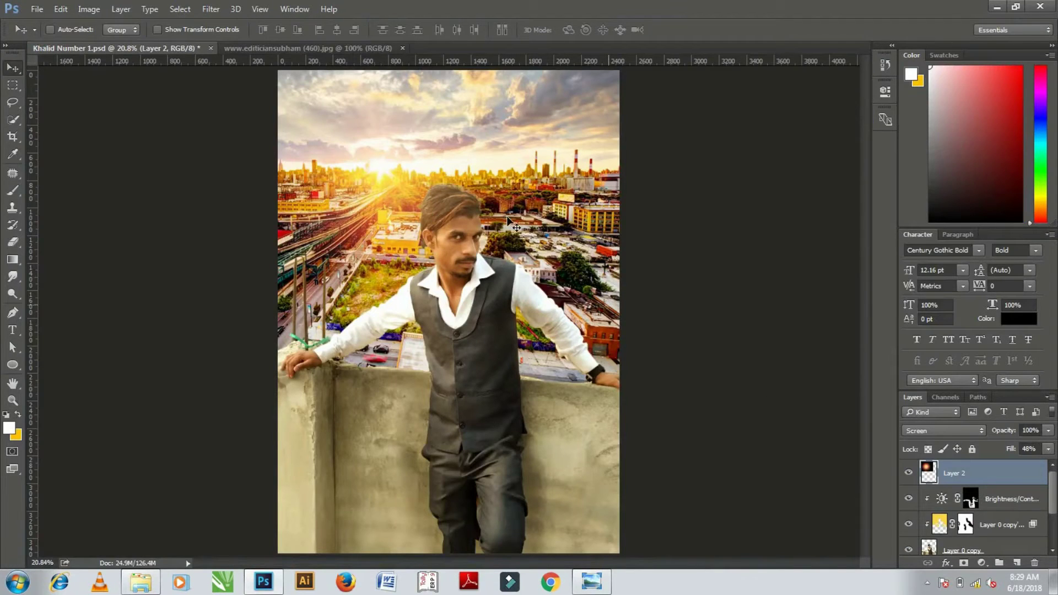
Place the parachutist above the right skyline at 94% scale and bring up Color Balance.
drag(507, 244, 131, 45)
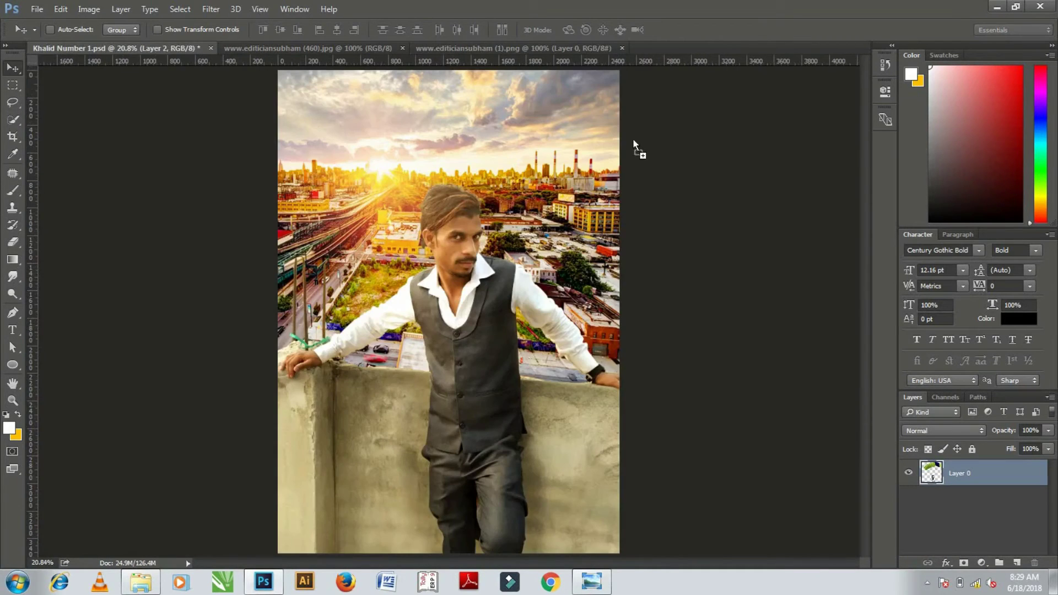
mouse_move(131, 45)
mouse_down()
mouse_move(567, 162)
mouse_move(547, 122)
mouse_up()
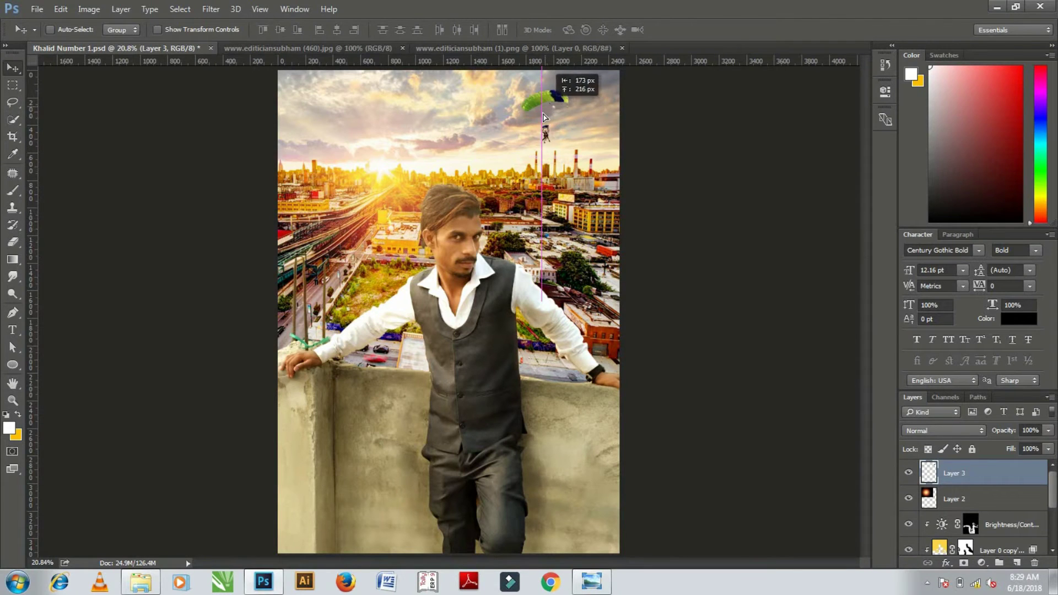
drag(547, 121, 550, 164)
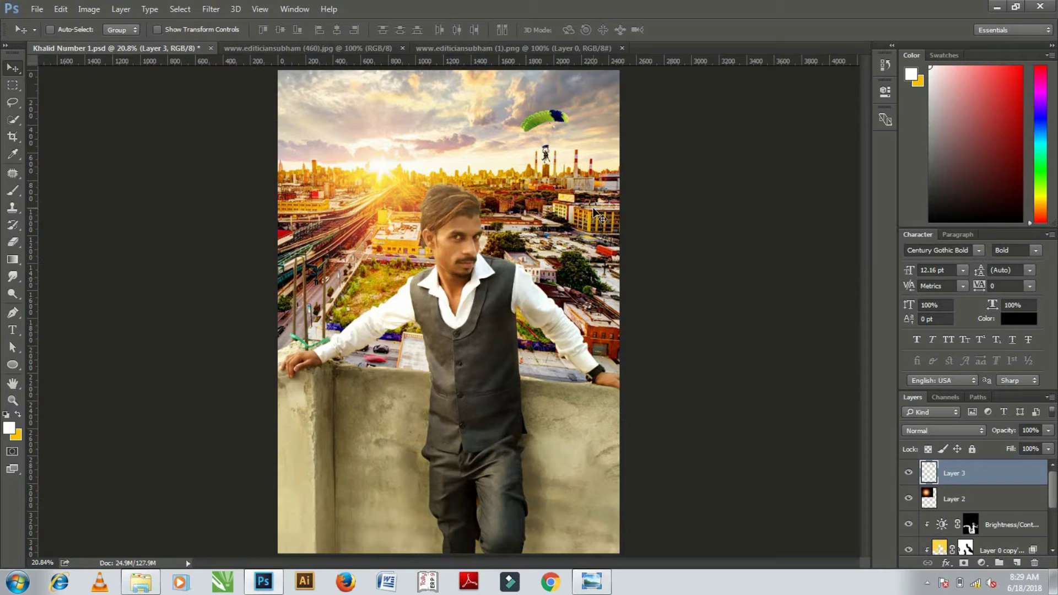
key(ctrl+t)
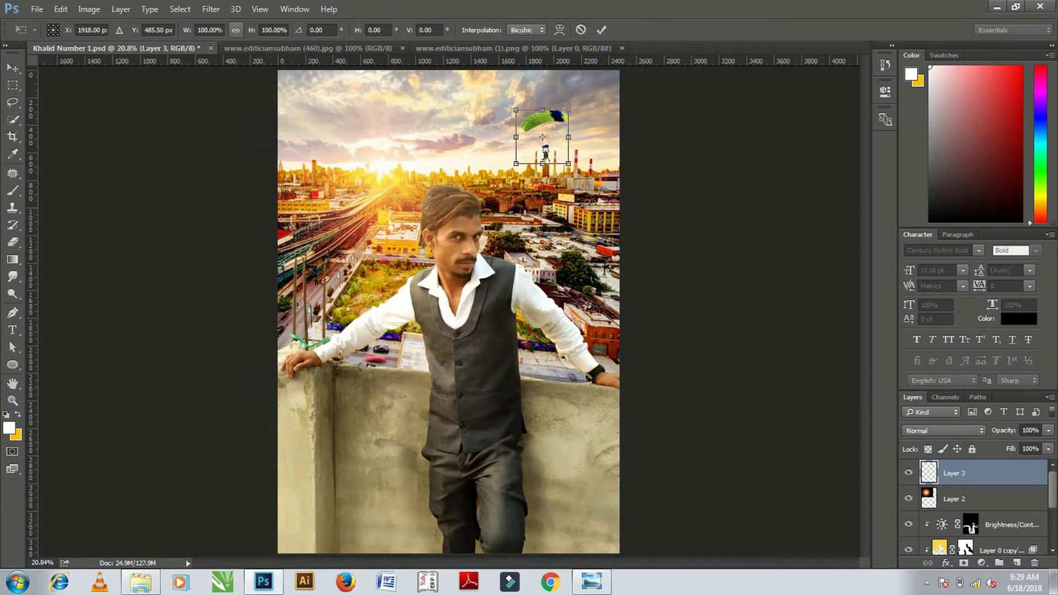
drag(185, 33, 181, 28)
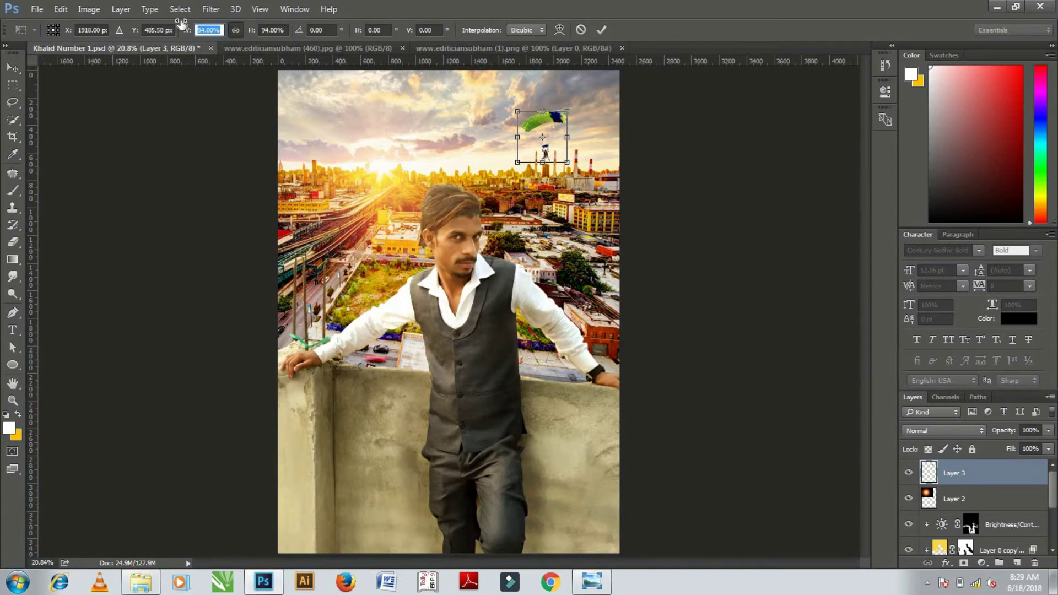
key(Return)
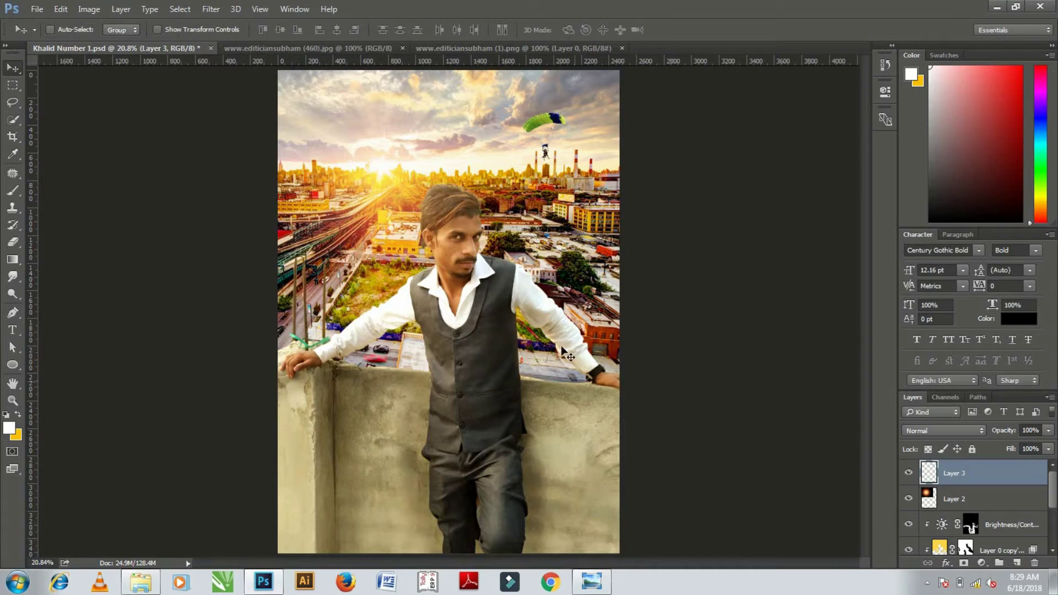
key(ctrl)
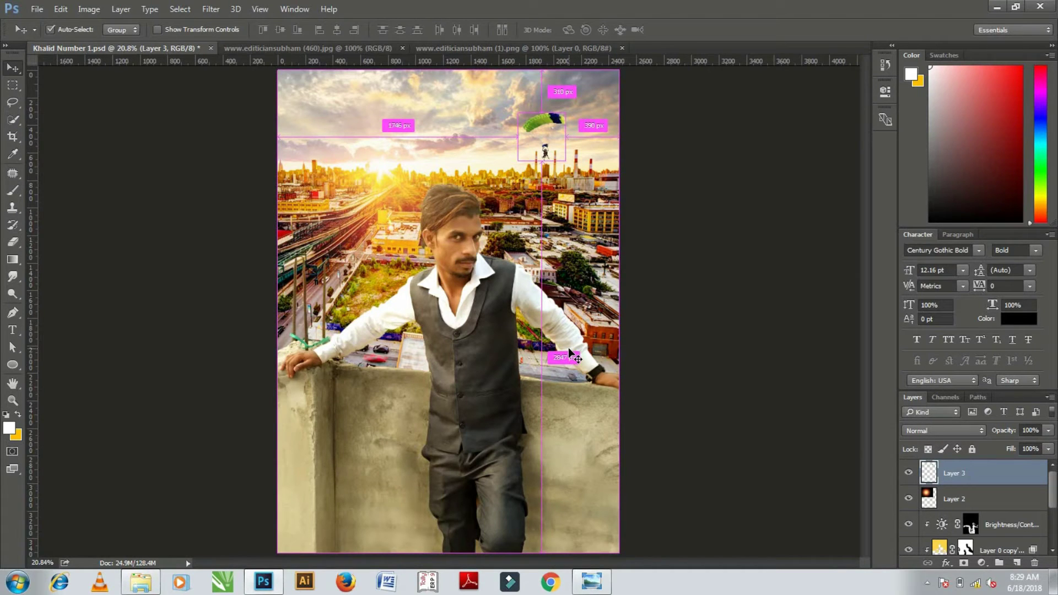
key(ctrl+b)
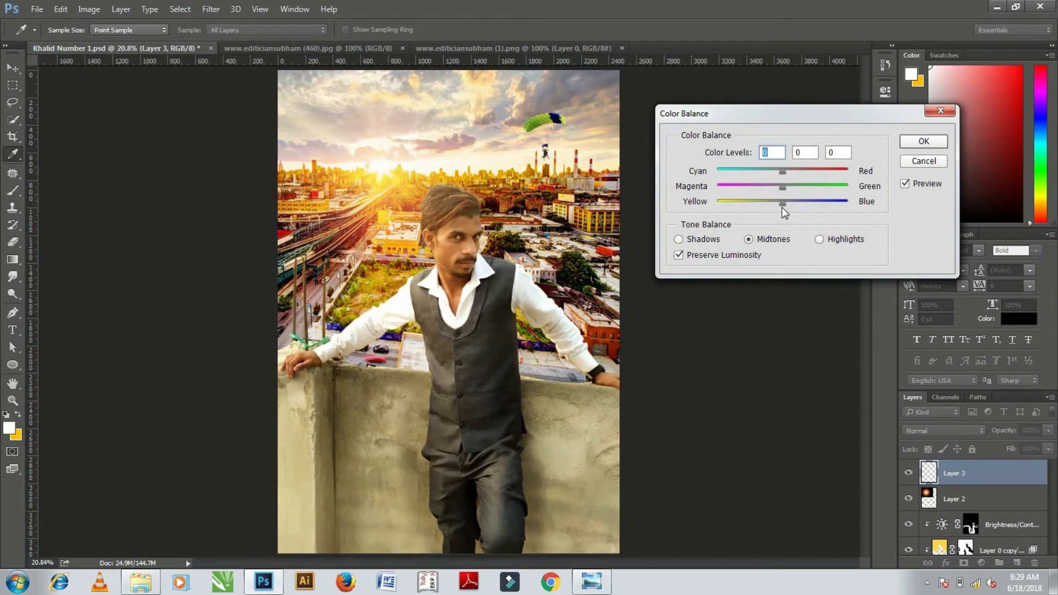
Warm the parachutist with Color Balance of Yellow -28 and Cyan -6.
drag(783, 206, 763, 206)
click(779, 173)
click(911, 142)
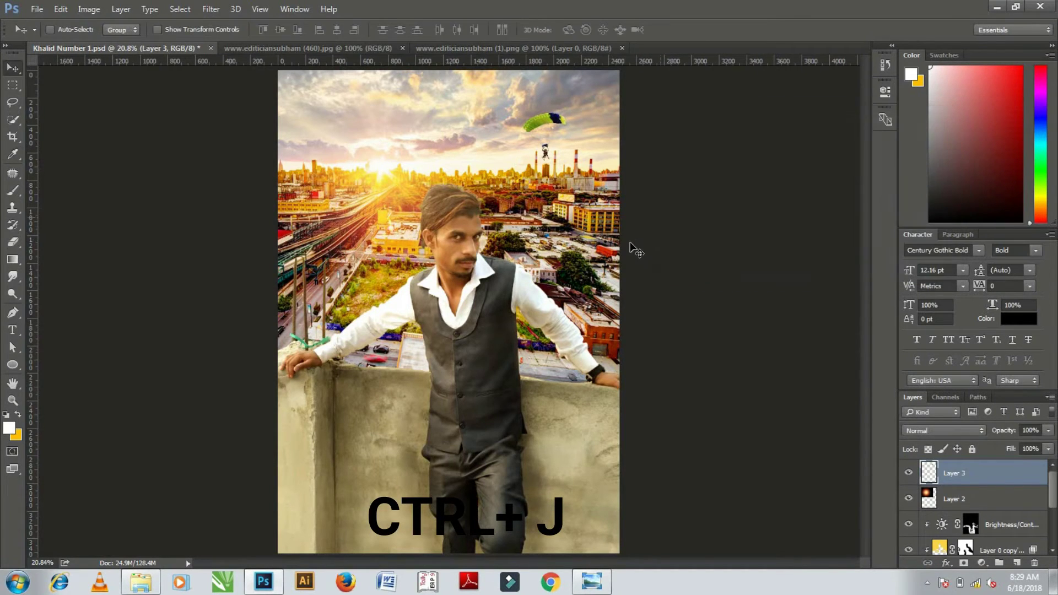
Duplicate the parachutist into the upper-left sky, scaled to 71% and flipped horizontally.
key(ctrl+j)
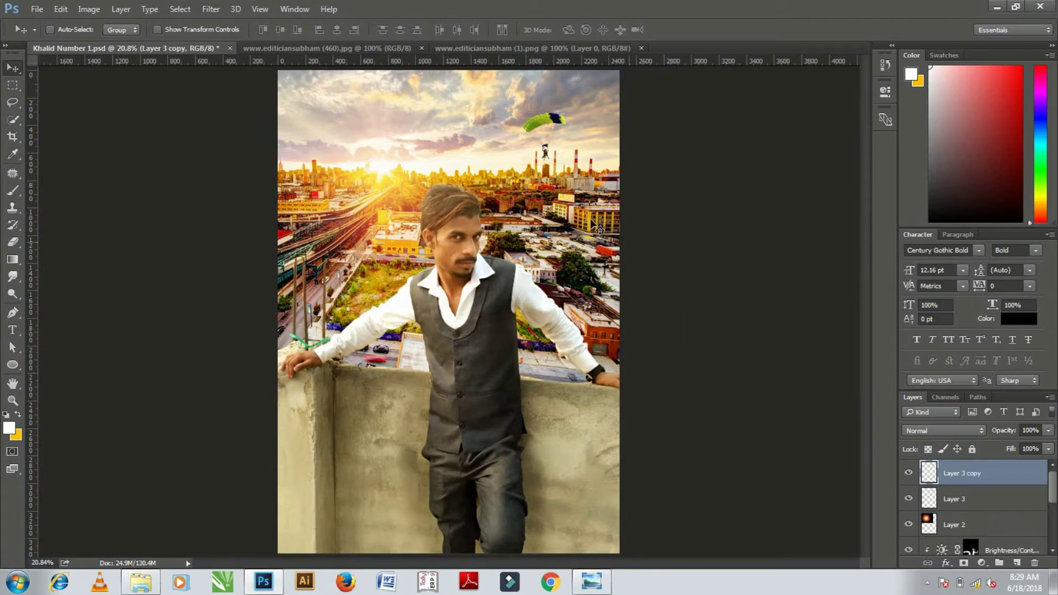
drag(537, 128, 327, 131)
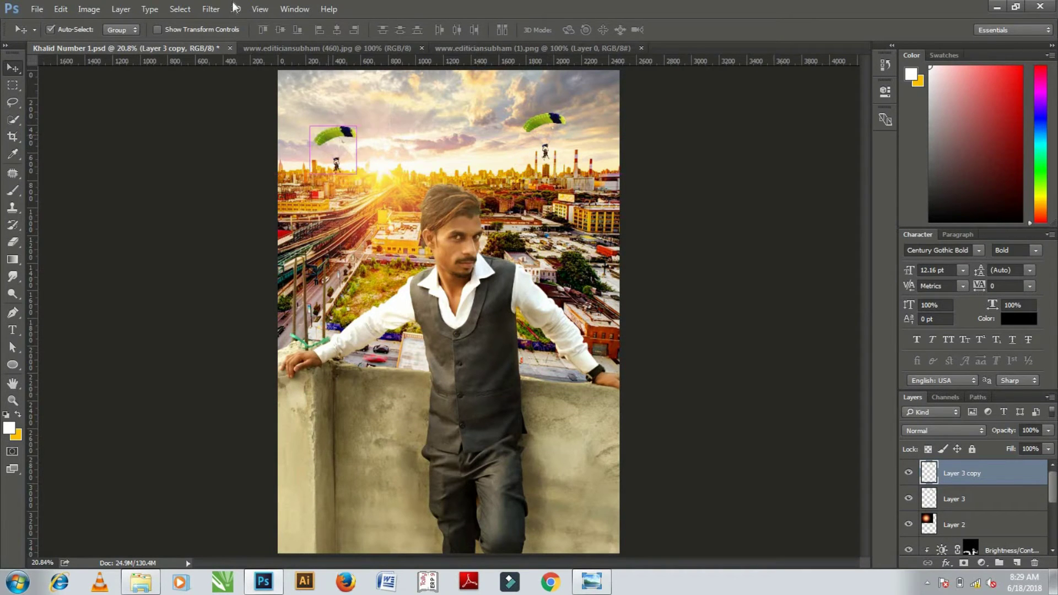
key(ctrl+t)
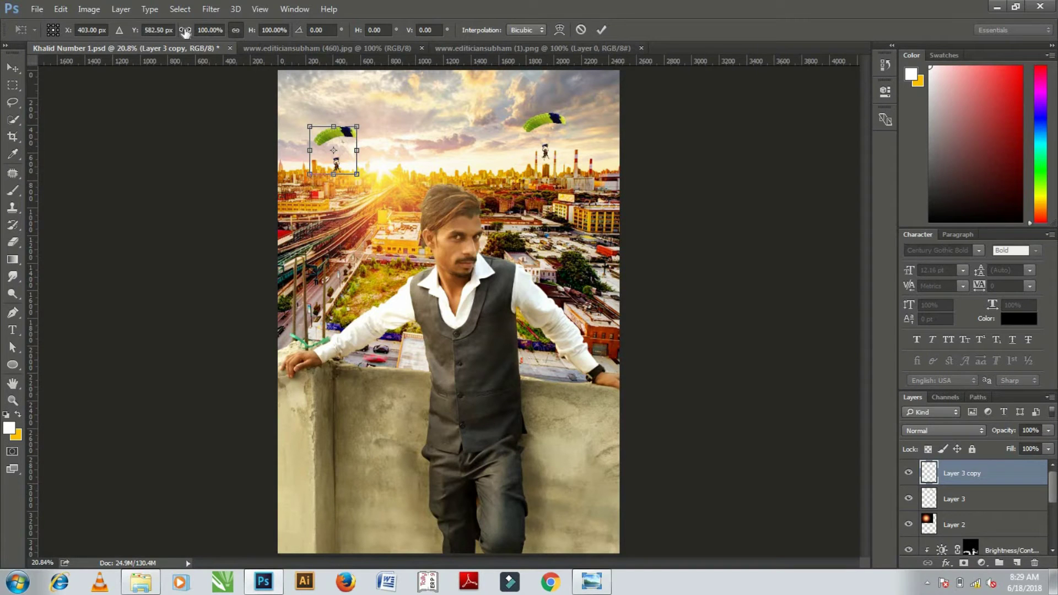
drag(186, 31, 159, 28)
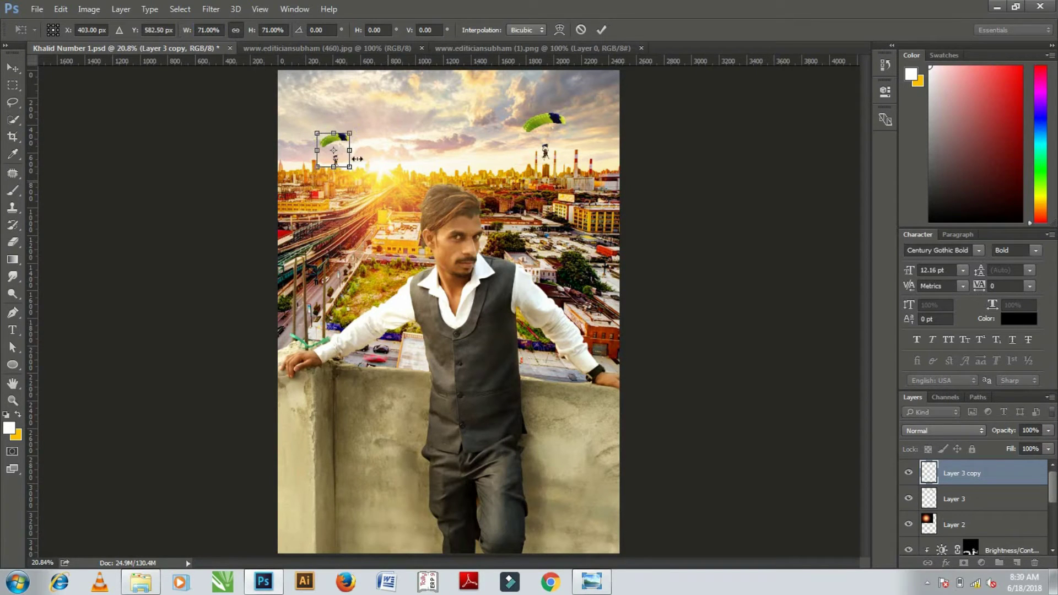
right_click(338, 146)
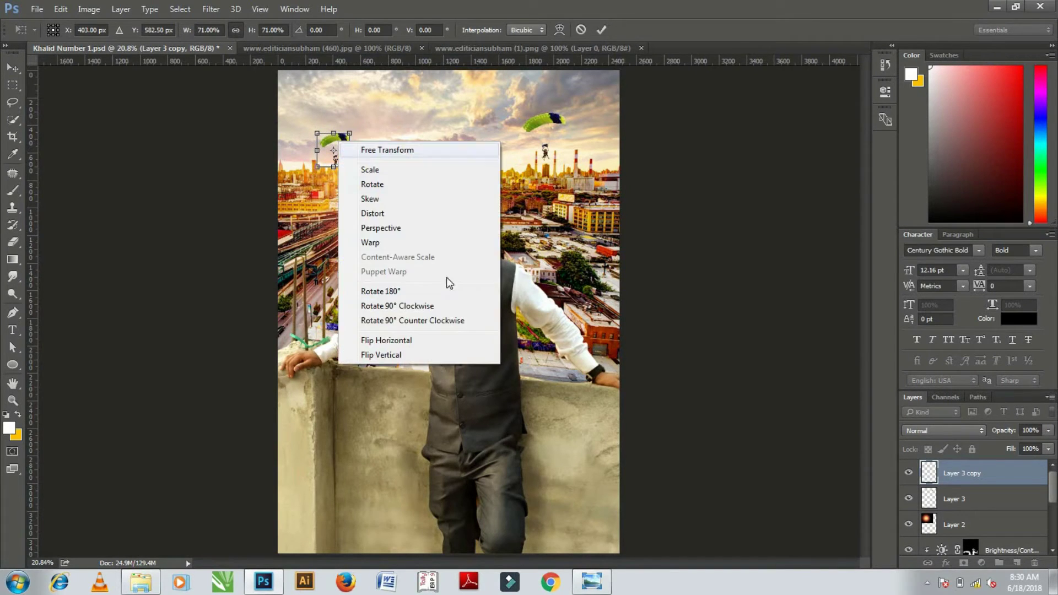
click(408, 341)
key(Return)
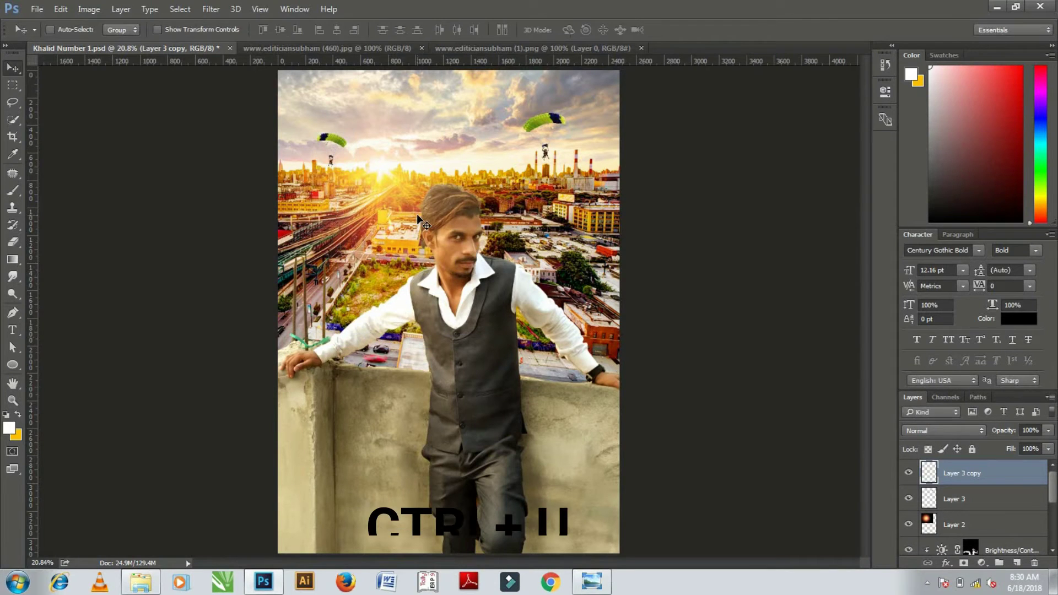
Shift the copy's hue by -38 and move both parachute layers down the stack.
key(ctrl+u)
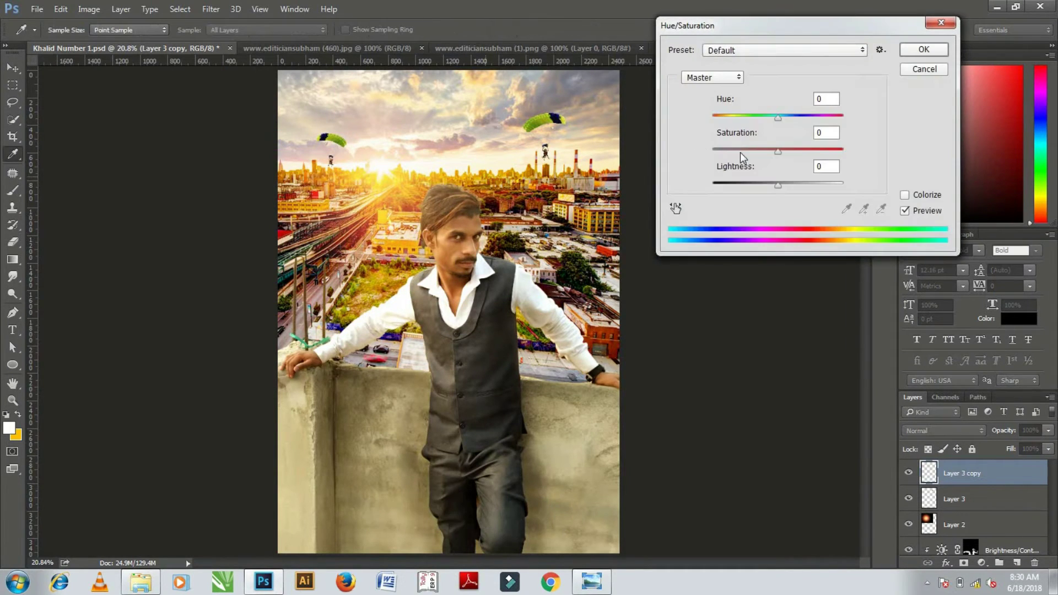
drag(778, 119, 756, 118)
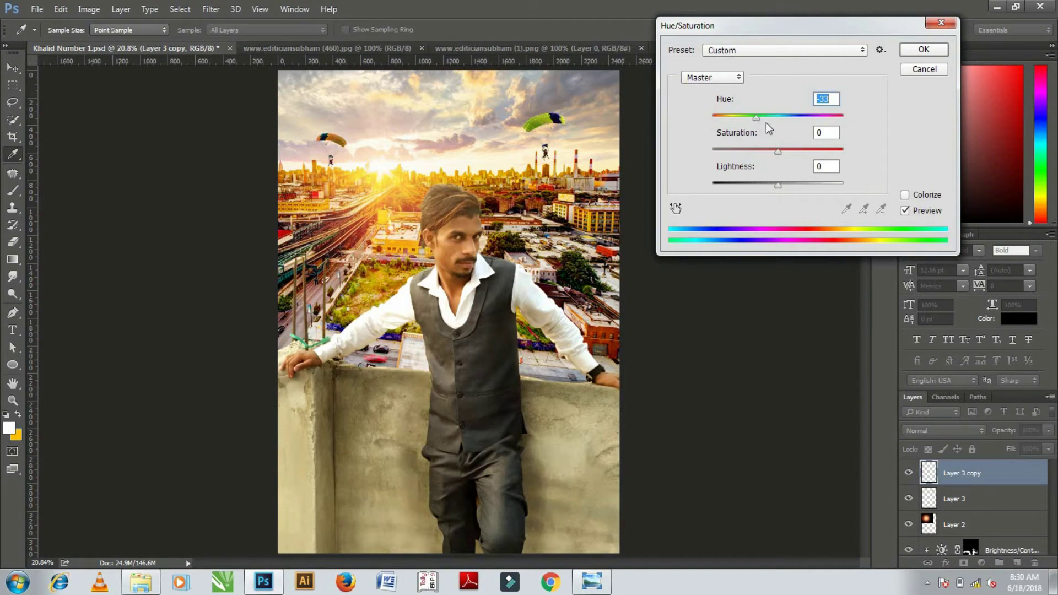
click(929, 49)
key(v)
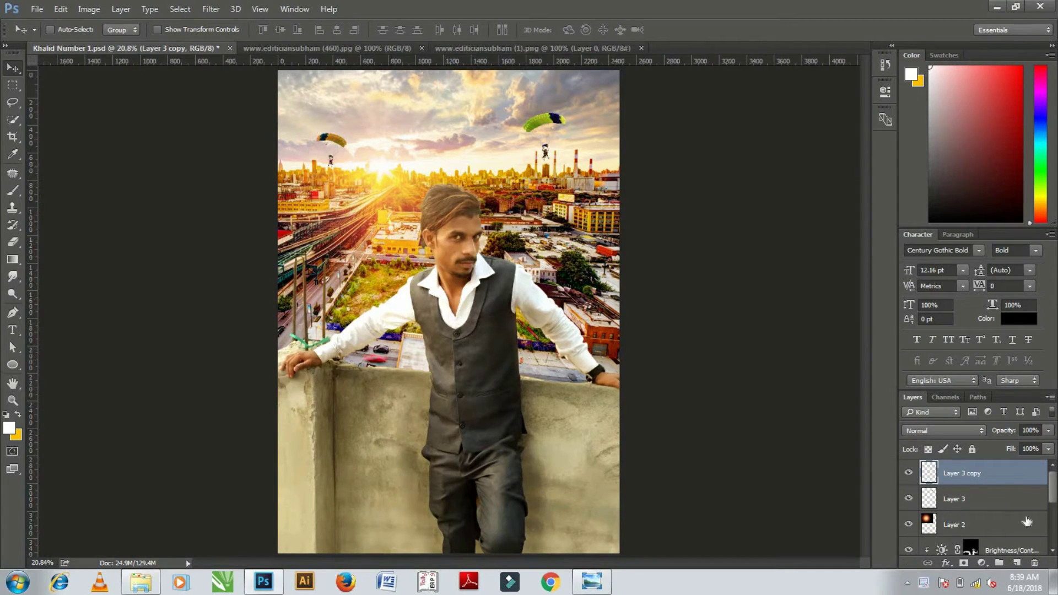
ctrl+click(990, 497)
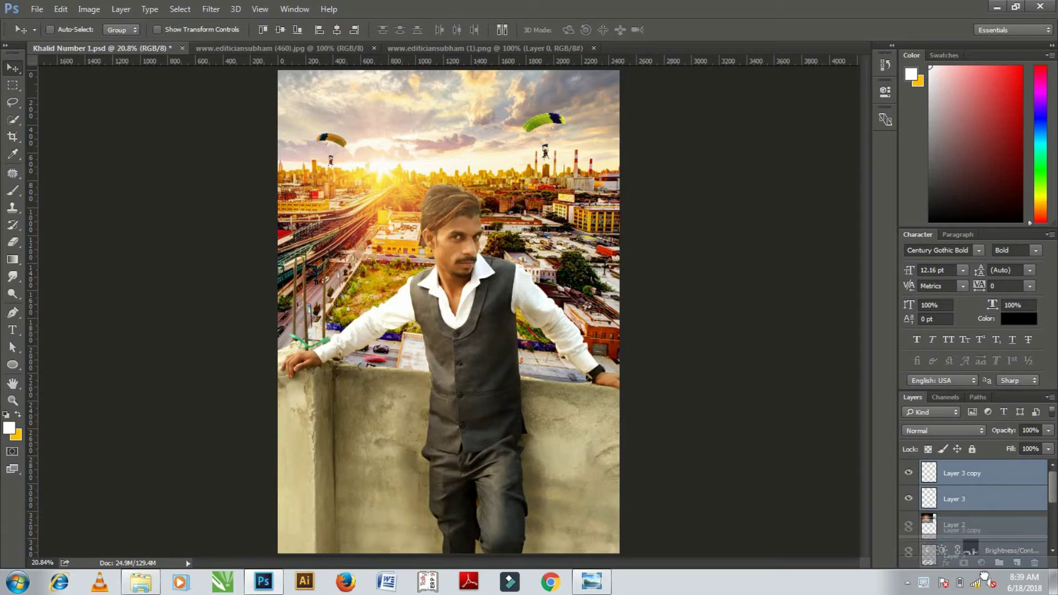
mouse_move(990, 498)
mouse_down()
mouse_move(979, 535)
mouse_move(969, 515)
mouse_up()
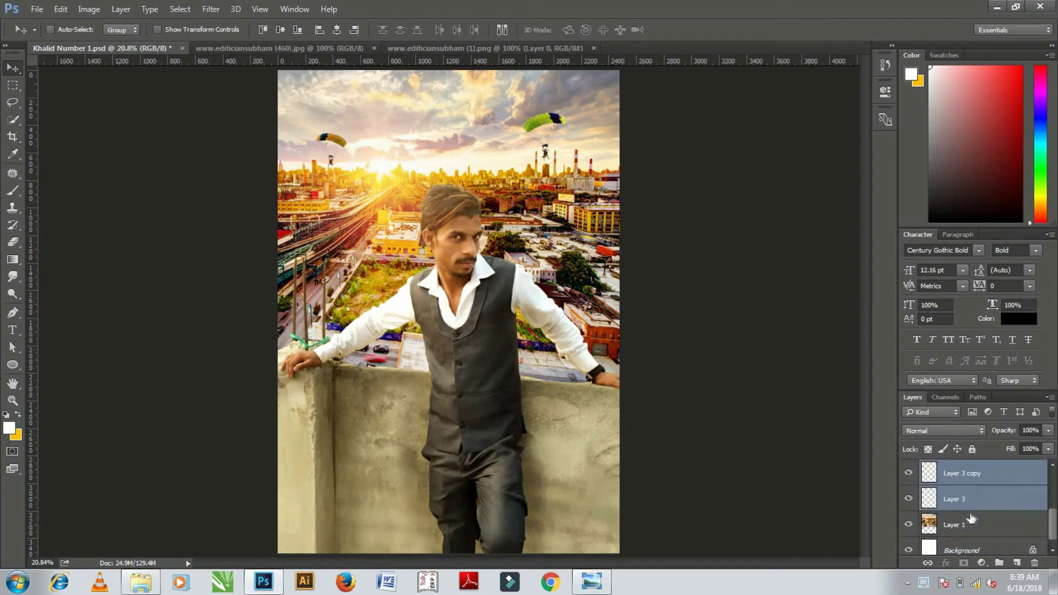
Open the tree PNG image.
key(ctrl)
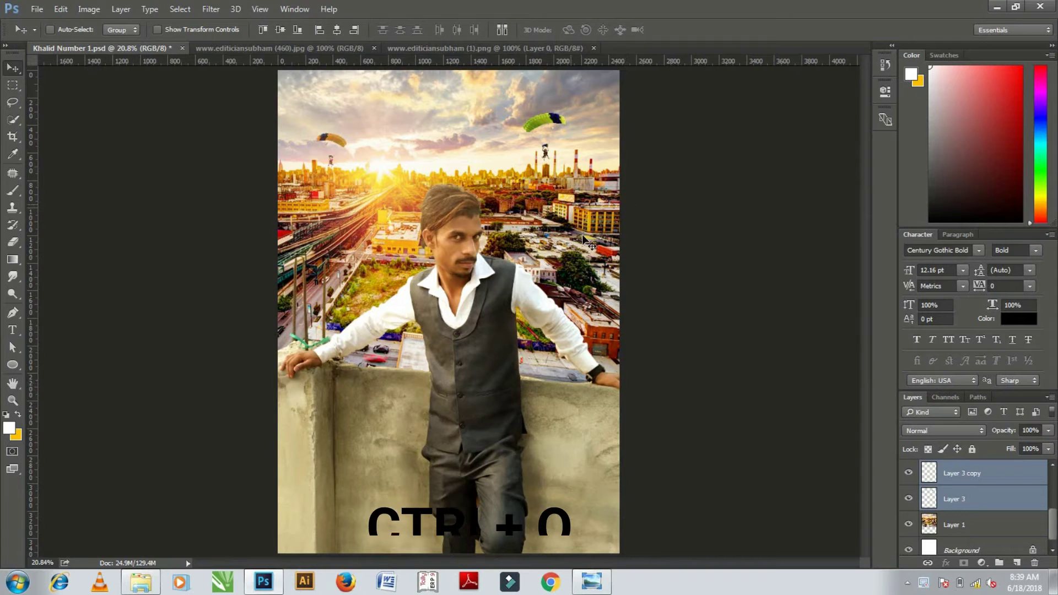
key(ctrl+o)
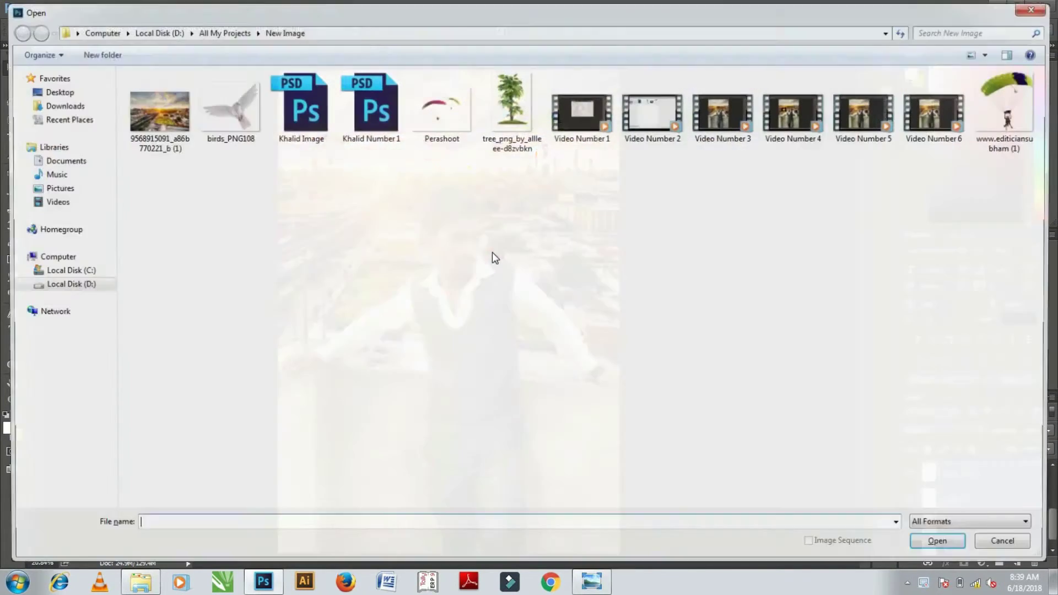
click(512, 110)
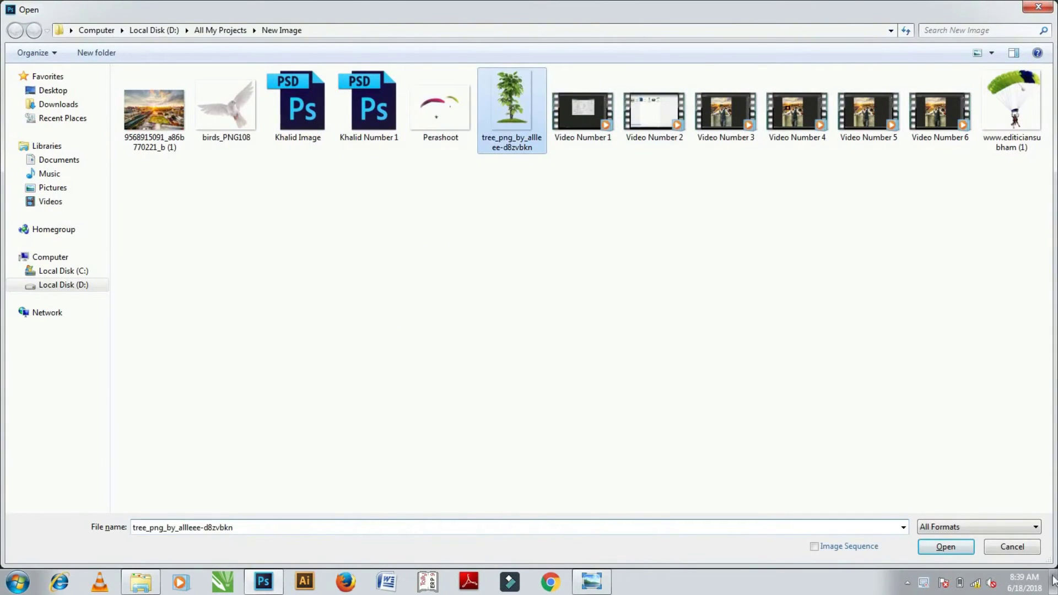
click(959, 547)
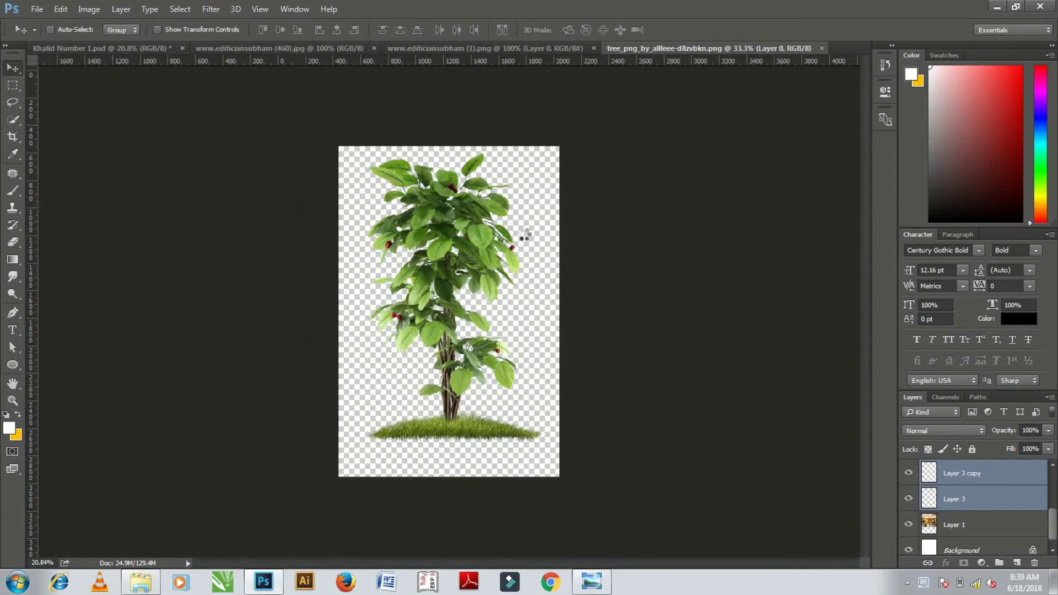
Bring the tree into the composite, rotated about -47°, with its leaves in the top-right corner.
drag(113, 49, 455, 229)
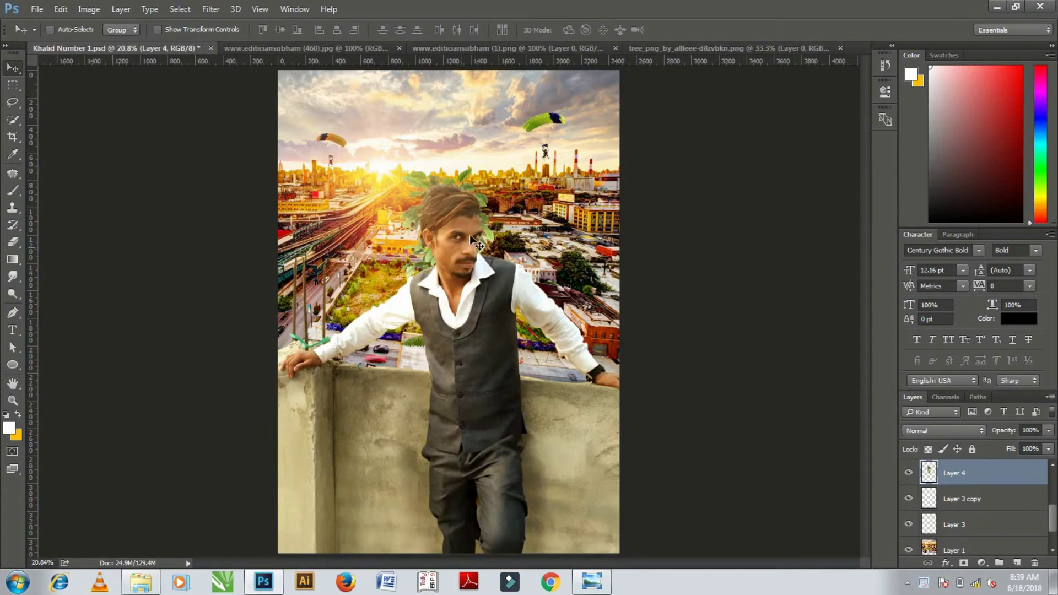
drag(562, 159, 622, 142)
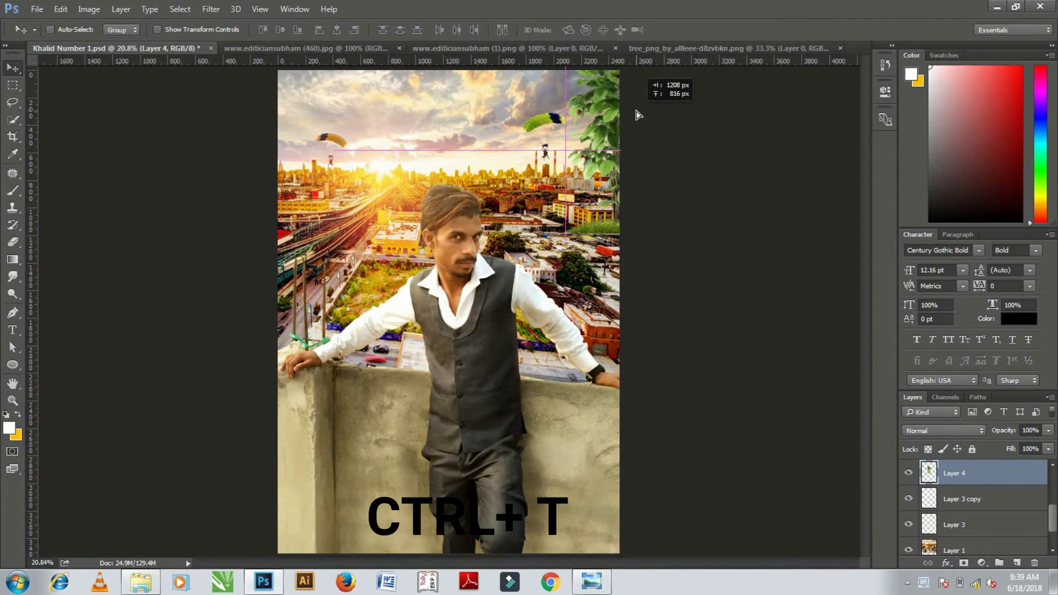
key(ctrl+t)
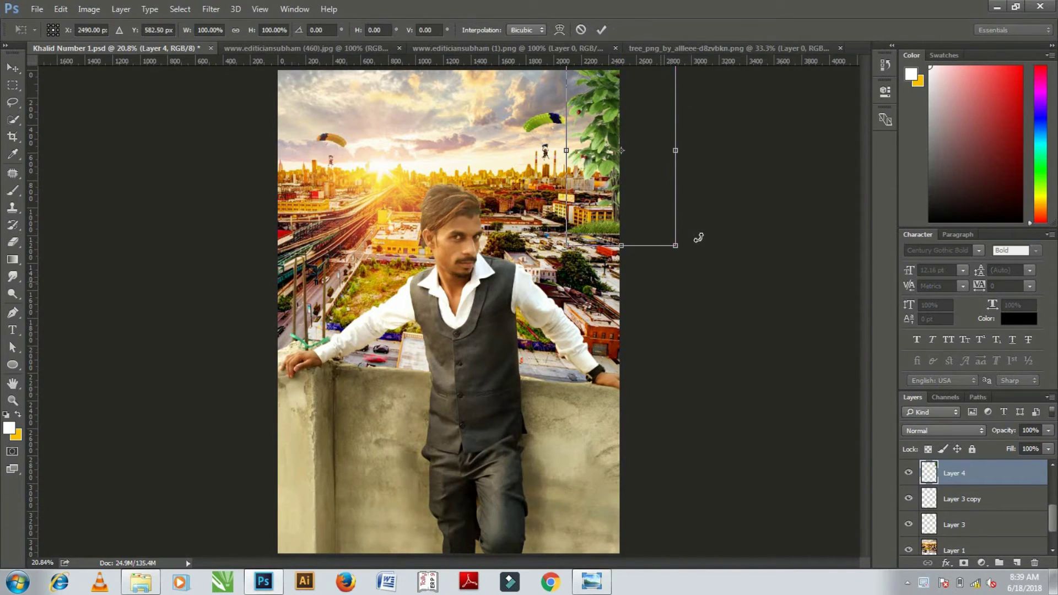
drag(698, 237, 726, 205)
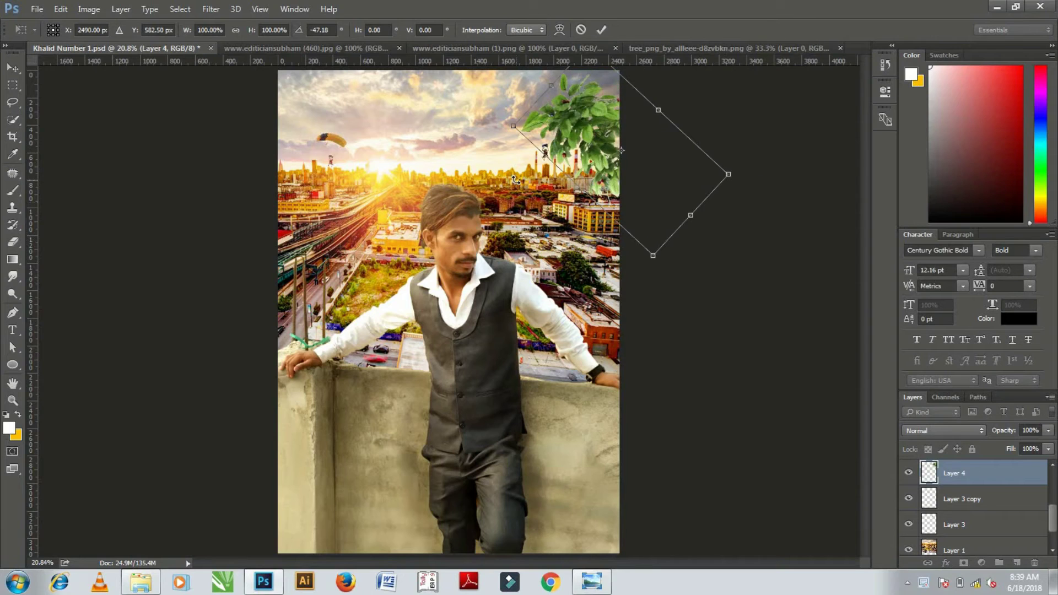
key(Return)
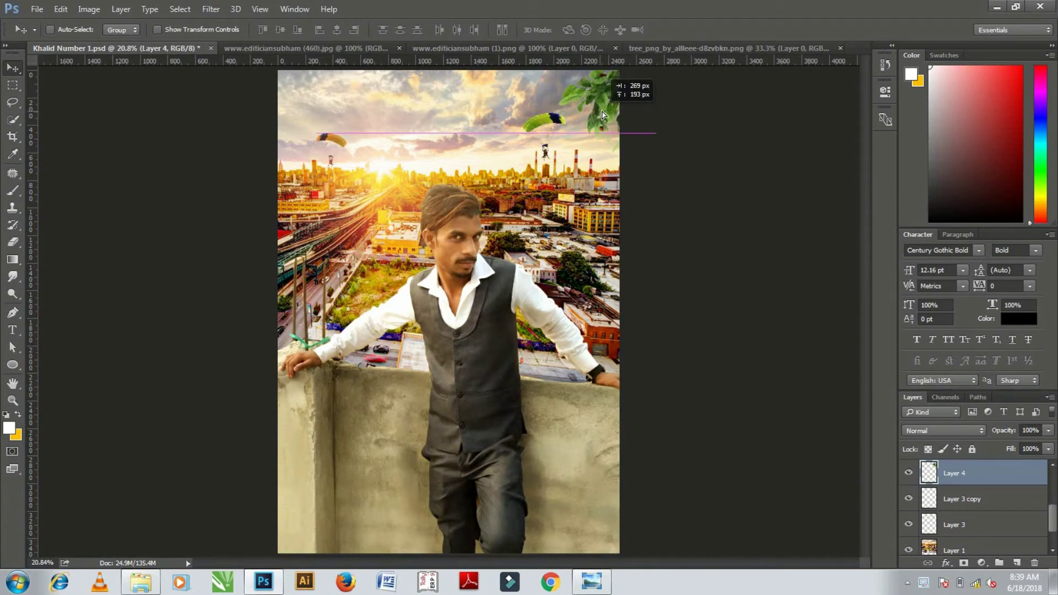
drag(602, 117, 615, 107)
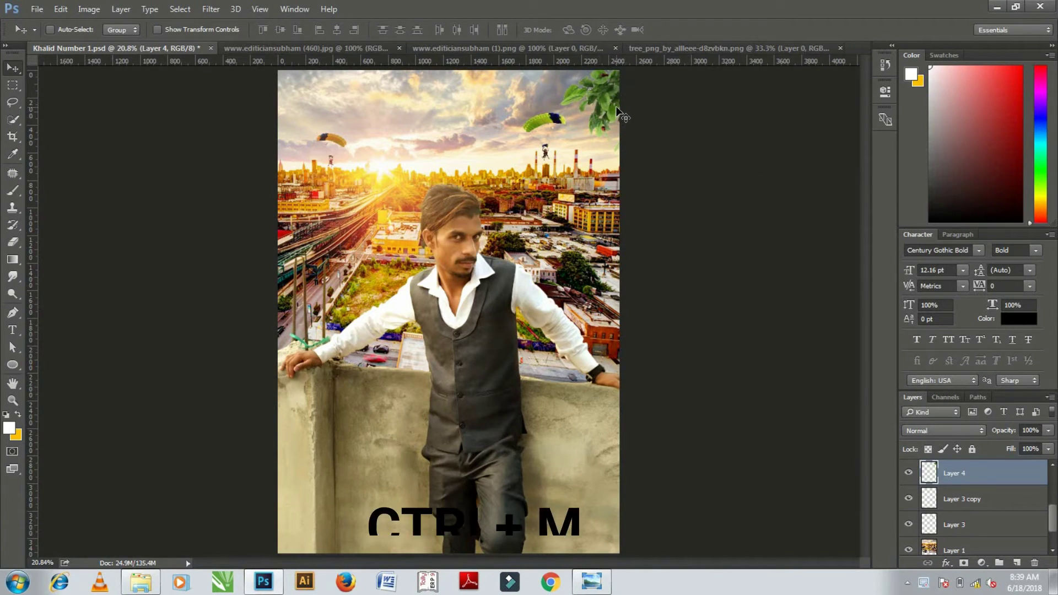
Brighten the leaves with a Curves point at Input 110, Output 150.
key(ctrl+m)
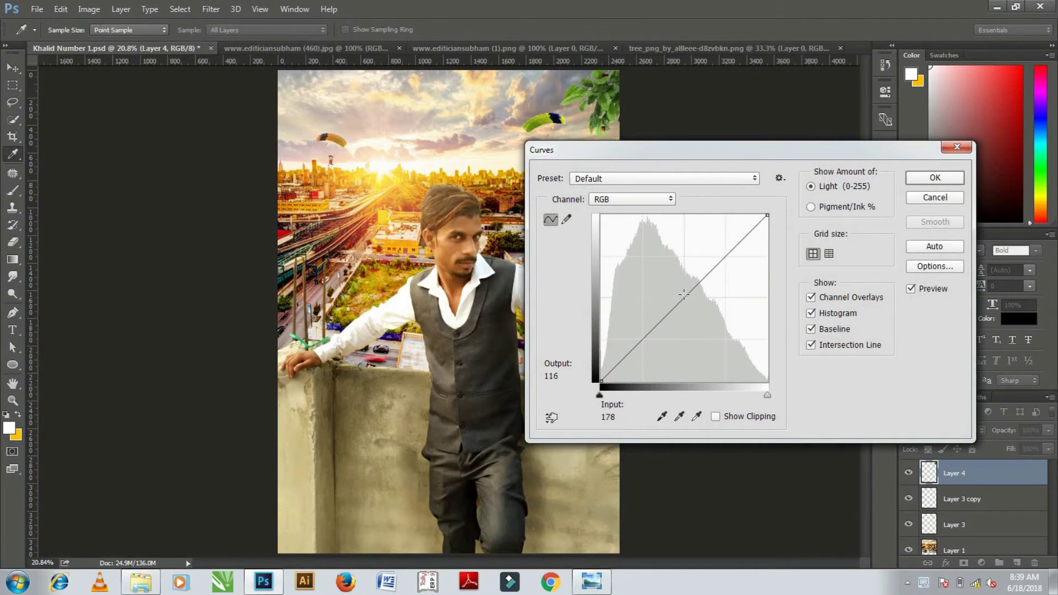
drag(683, 290, 673, 283)
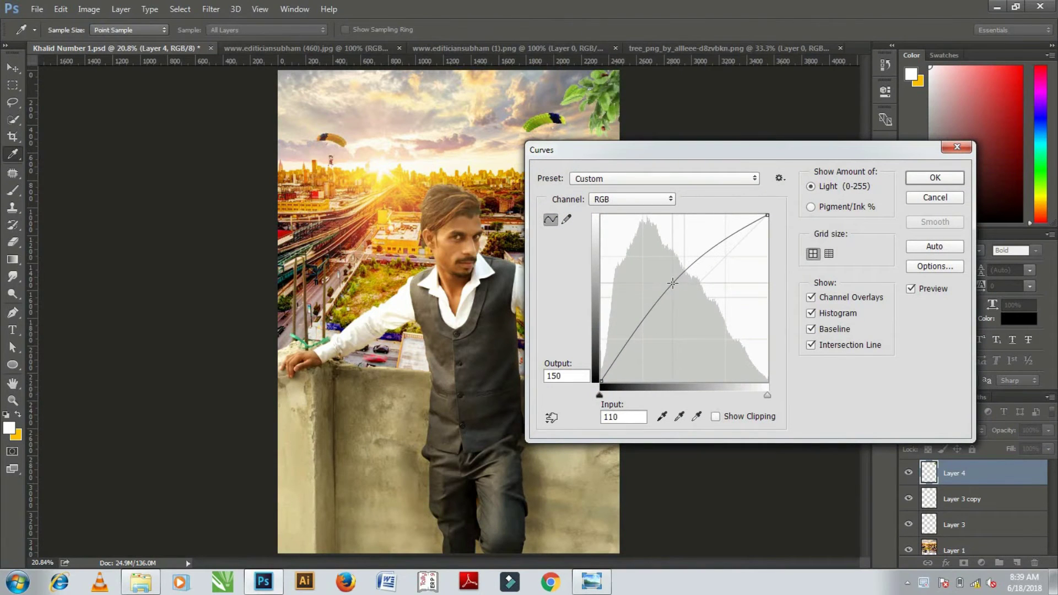
click(935, 177)
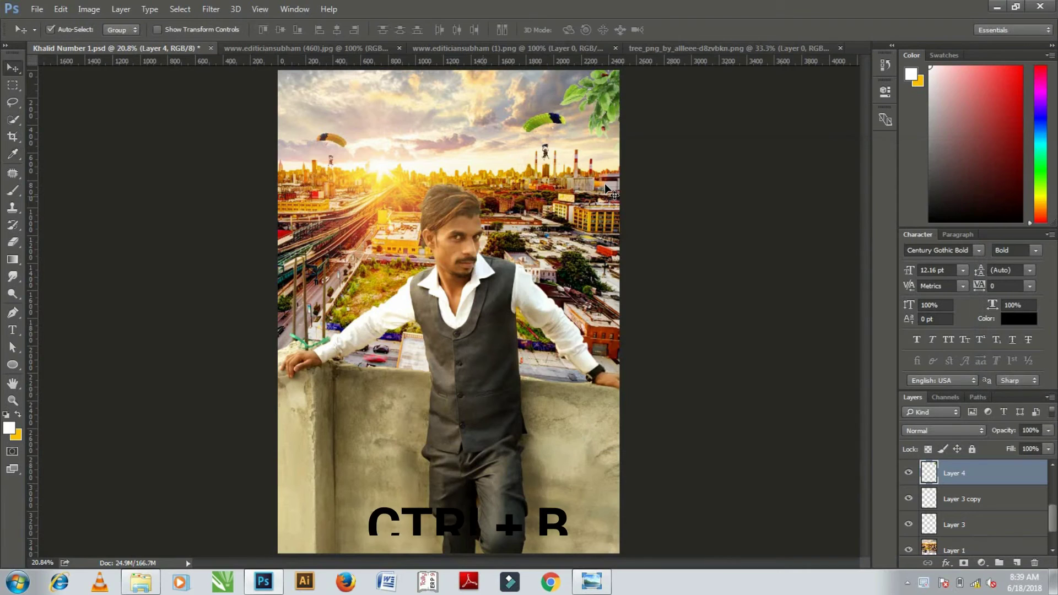
Give the leaves a midtone Color Balance of -21, 0, -21 and nudge them higher.
key(ctrl+b)
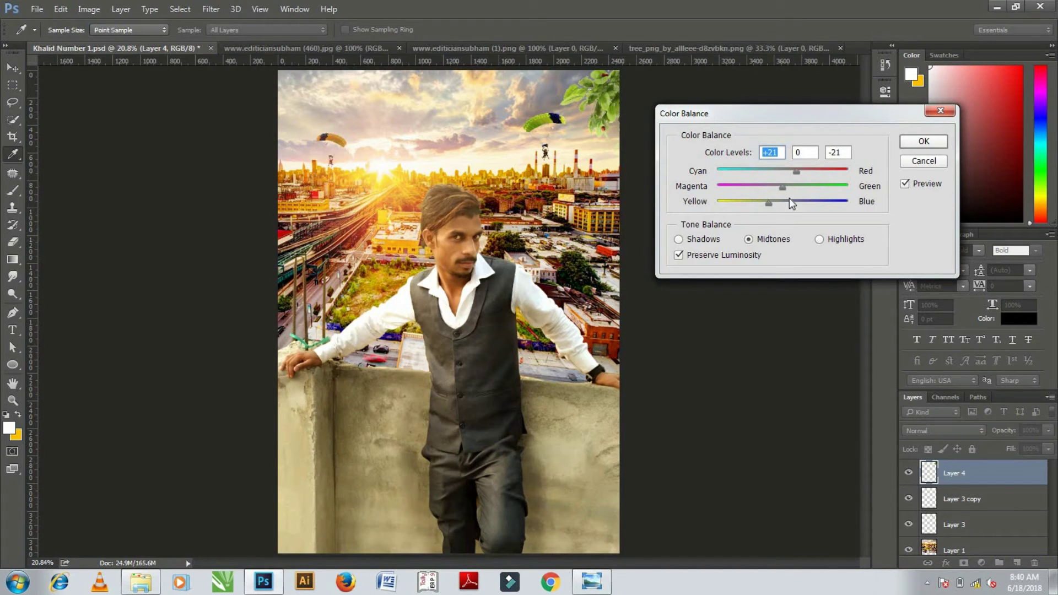
click(923, 141)
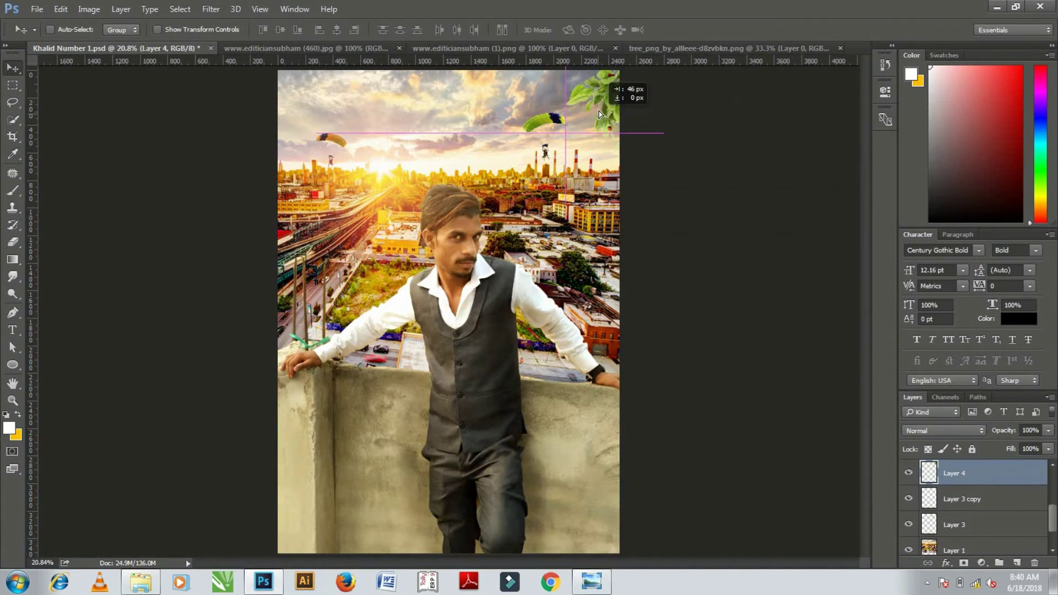
drag(589, 119, 609, 91)
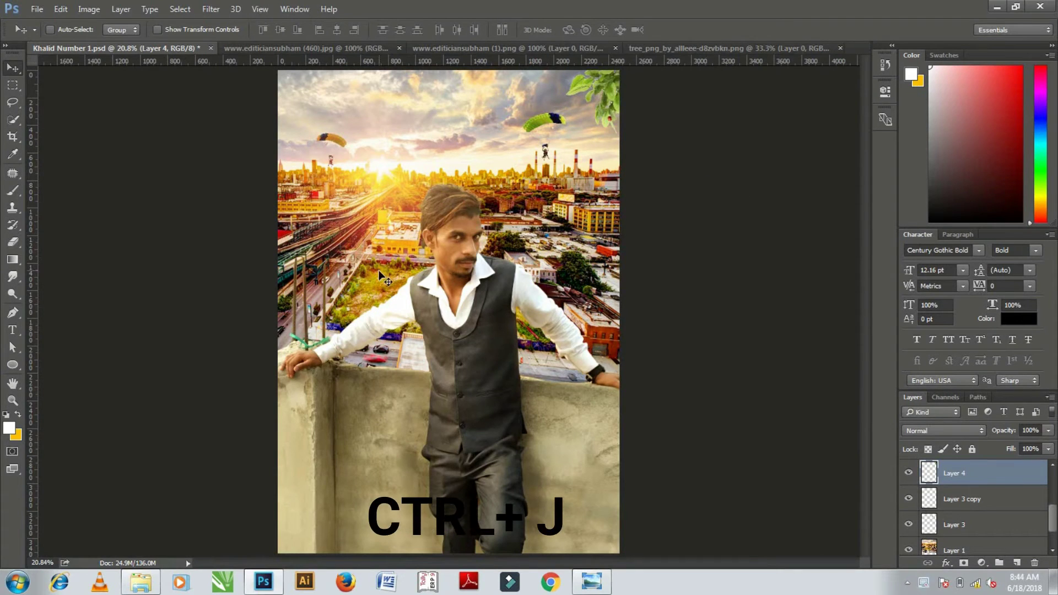
Duplicate the leaves layer, rotating the copy and enlarging it proportionally to 129%.
key(ctrl+j)
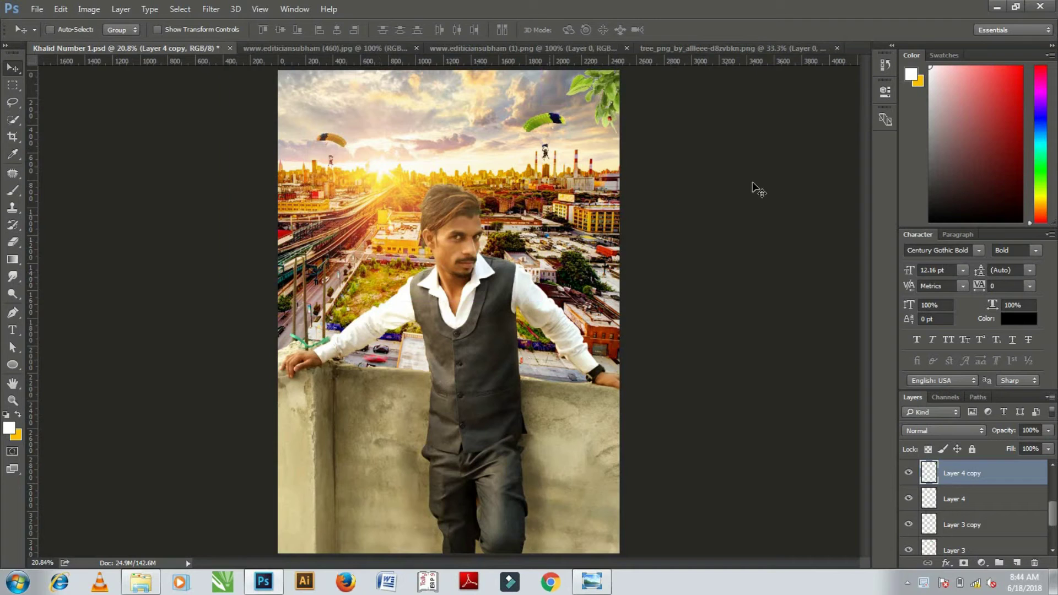
drag(572, 175, 565, 291)
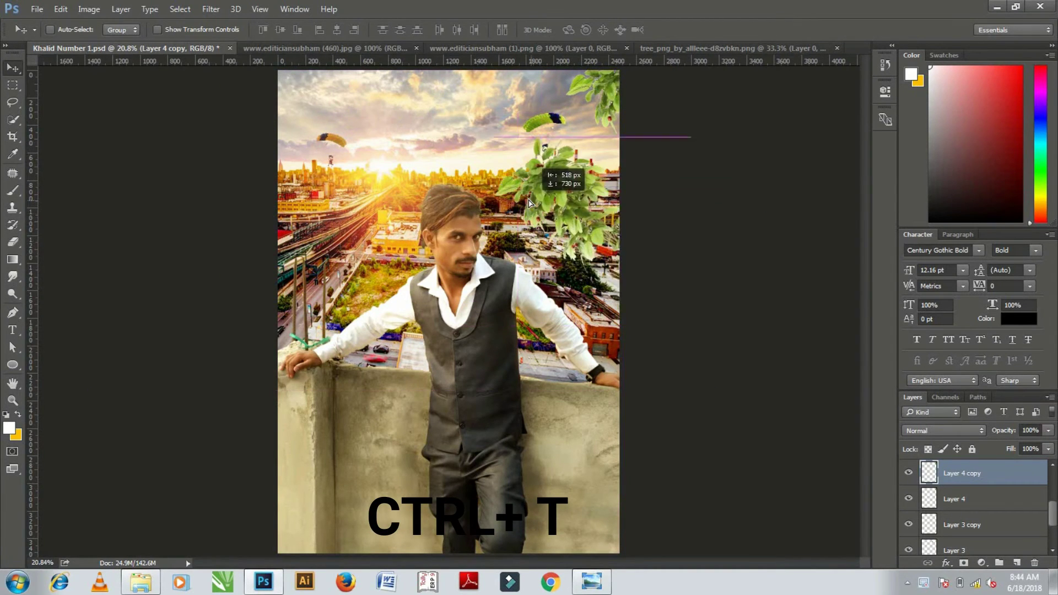
drag(565, 291, 579, 250)
key(ctrl+t)
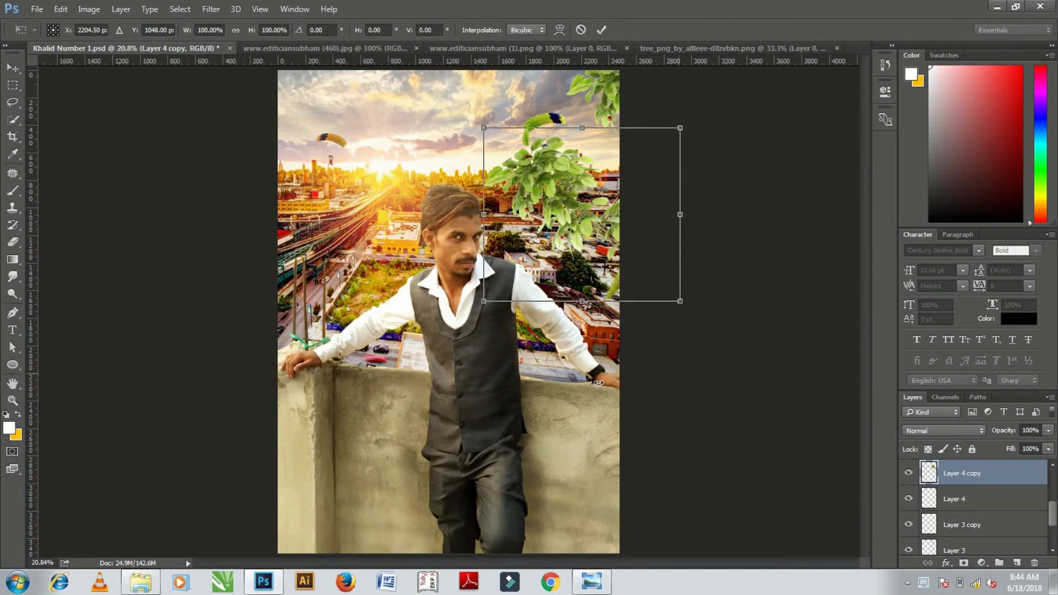
drag(600, 383, 538, 327)
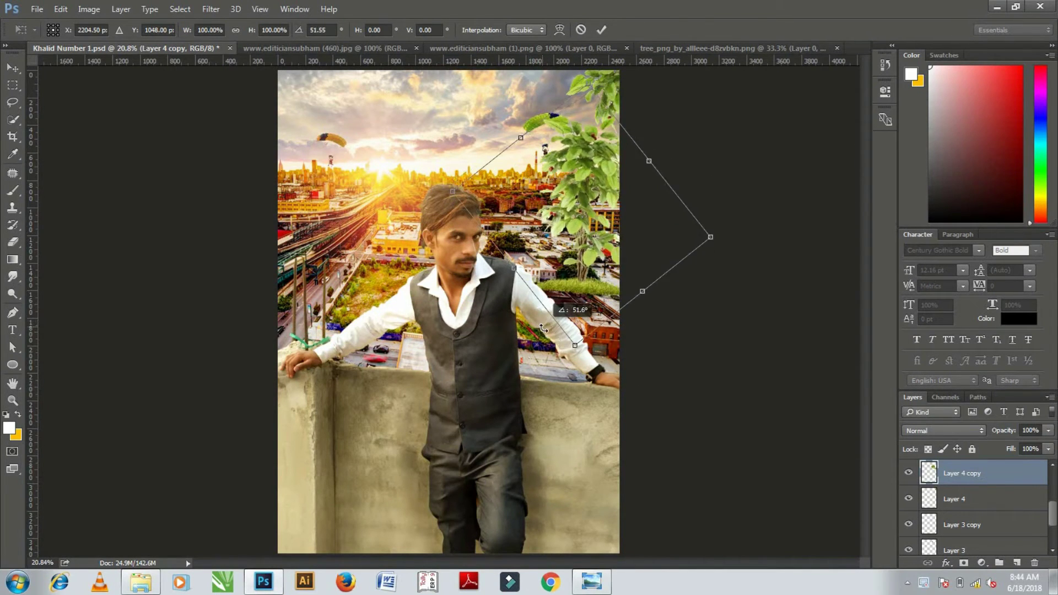
drag(538, 327, 548, 330)
click(235, 30)
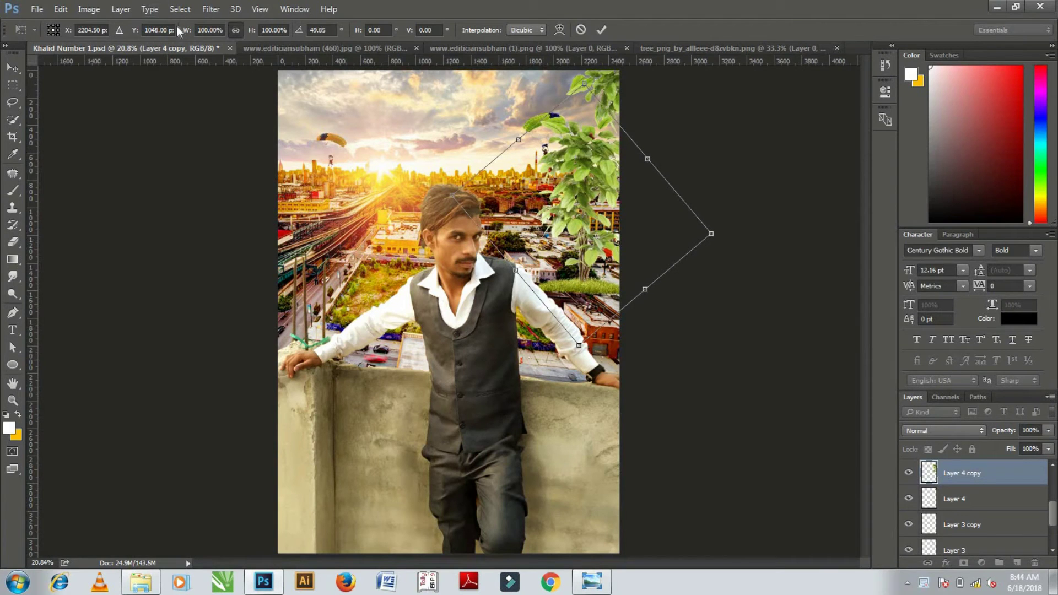
drag(186, 30, 209, 41)
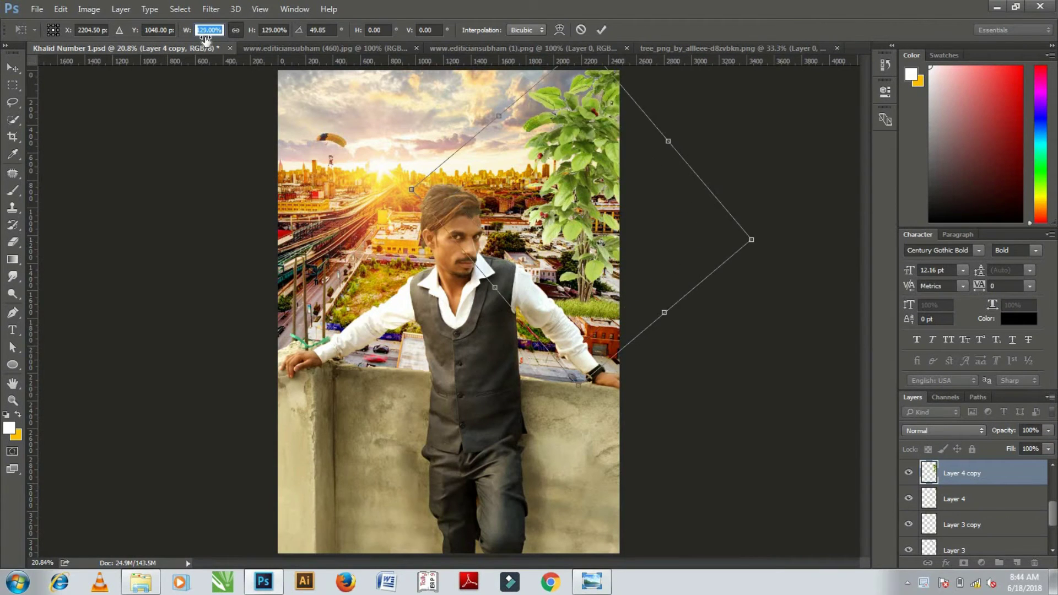
key(Return)
Move the leaves copy into the top-left corner and rotate it to fit there.
mouse_move(370, 159)
mouse_down()
mouse_move(306, 134)
mouse_move(271, 156)
mouse_up()
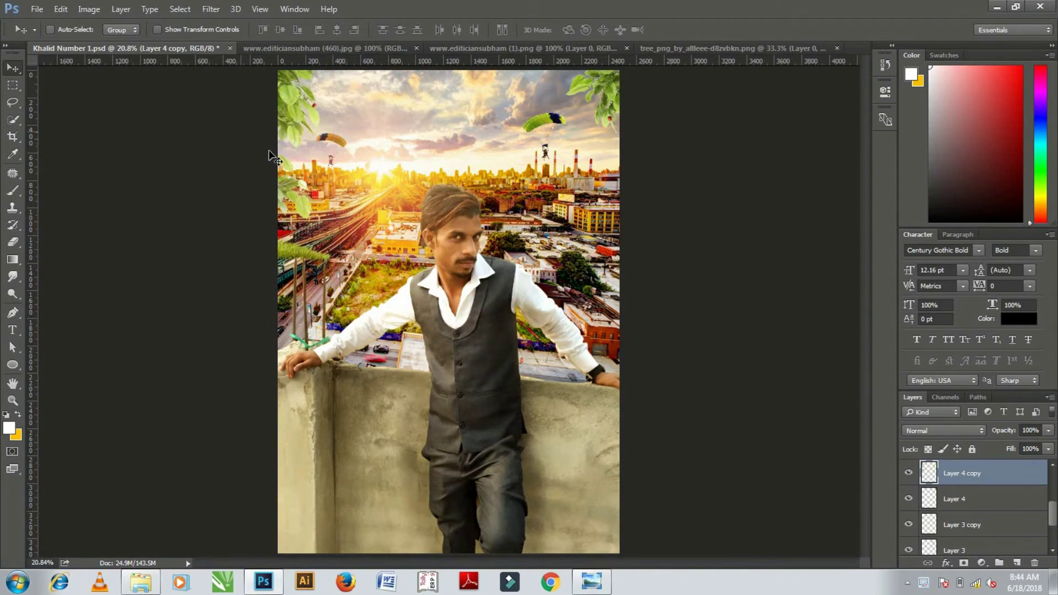
key(ctrl+t)
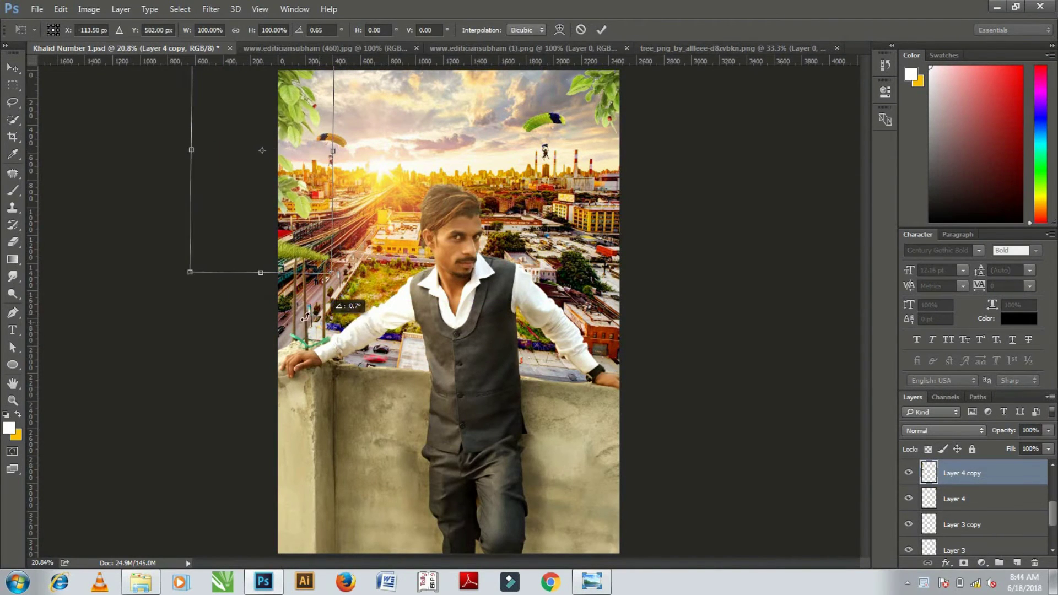
mouse_move(319, 323)
mouse_down()
mouse_move(289, 311)
mouse_move(278, 286)
mouse_up()
mouse_move(308, 135)
mouse_down()
mouse_move(286, 143)
mouse_move(302, 134)
mouse_up()
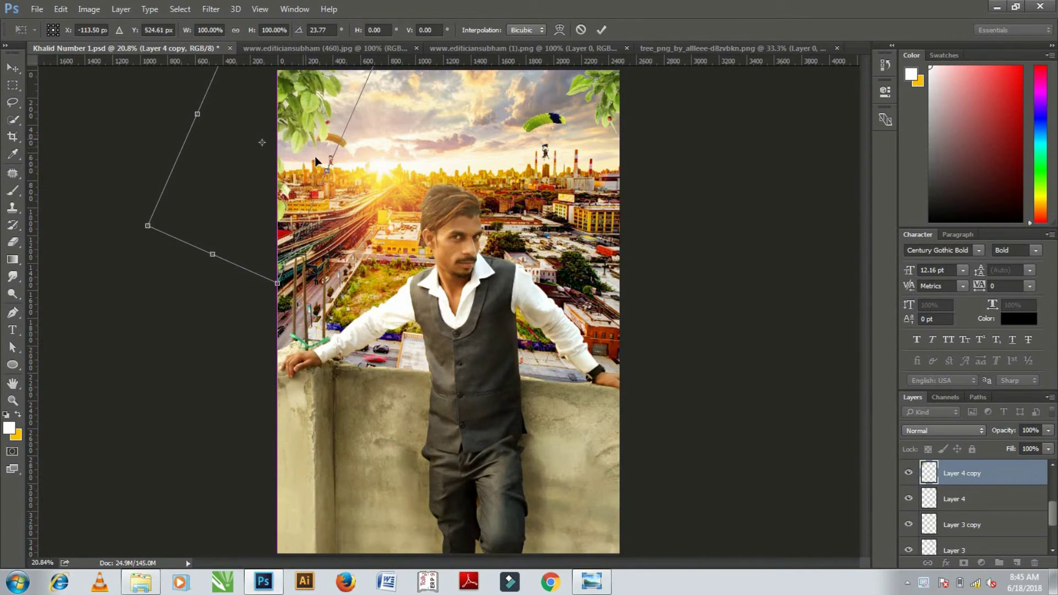
key(Return)
Mask the top-left leaves, tilt them about 4.4°, and shift them up-left into the corner.
click(963, 562)
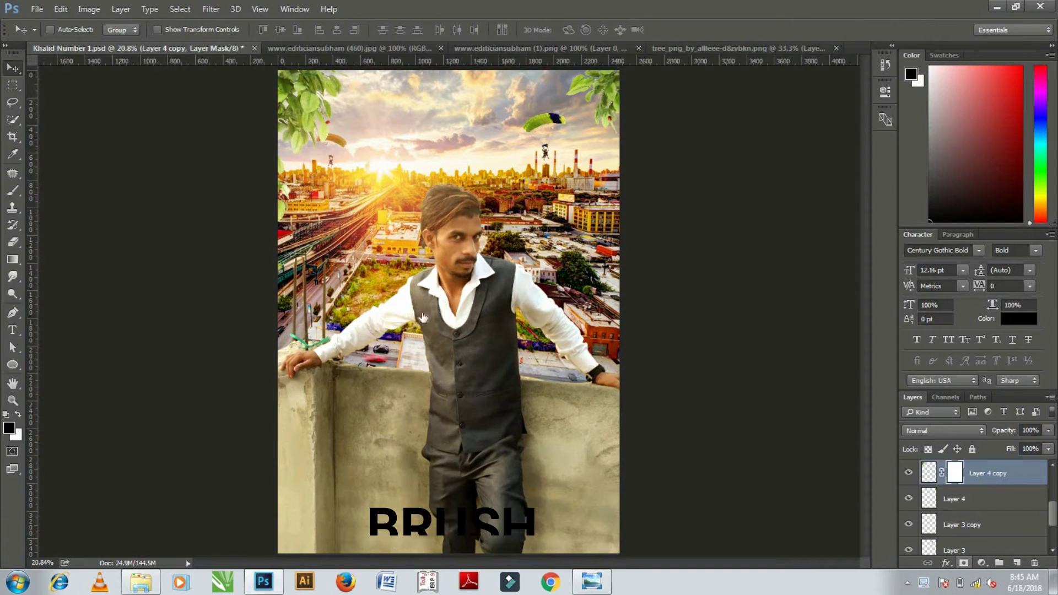
key(b)
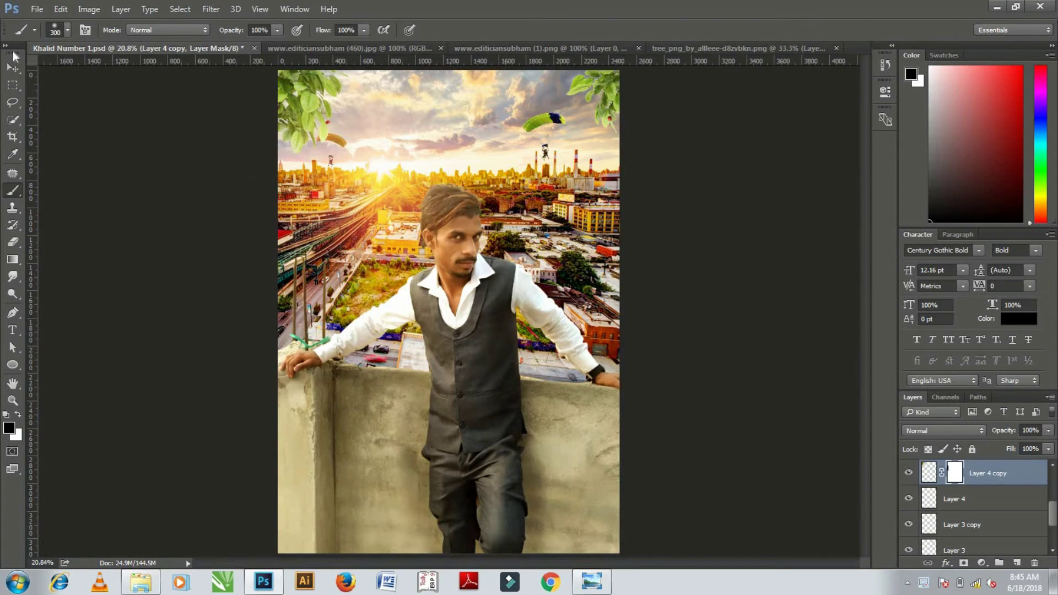
key(ctrl+t)
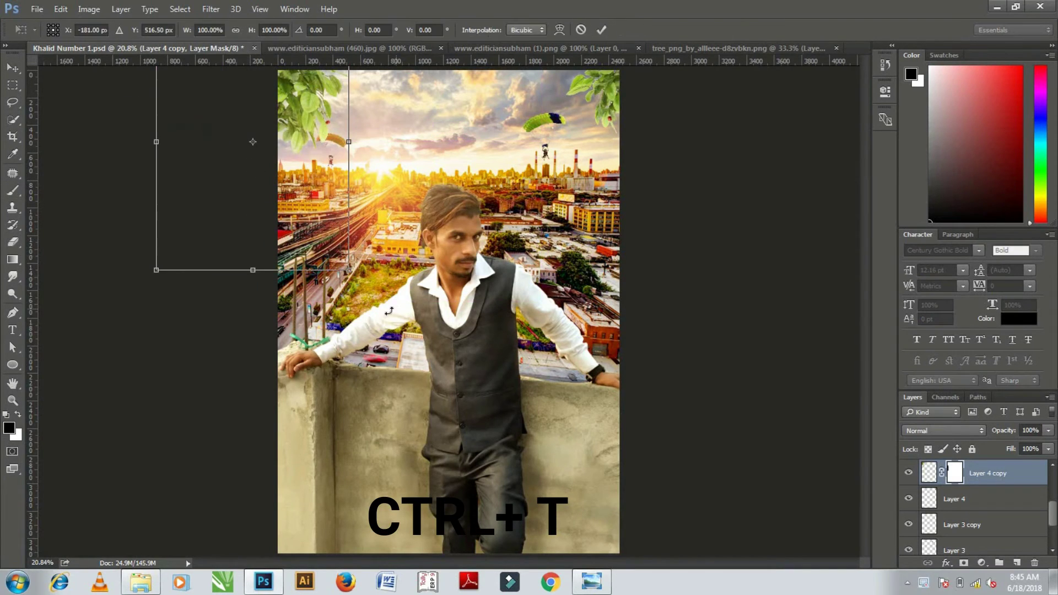
drag(389, 311, 378, 314)
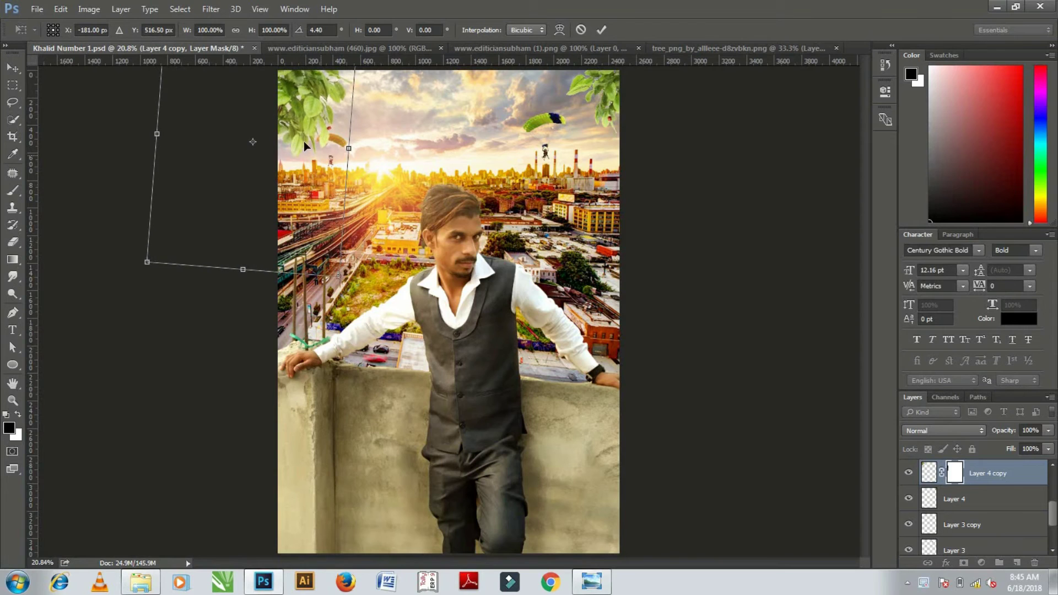
drag(304, 144, 315, 146)
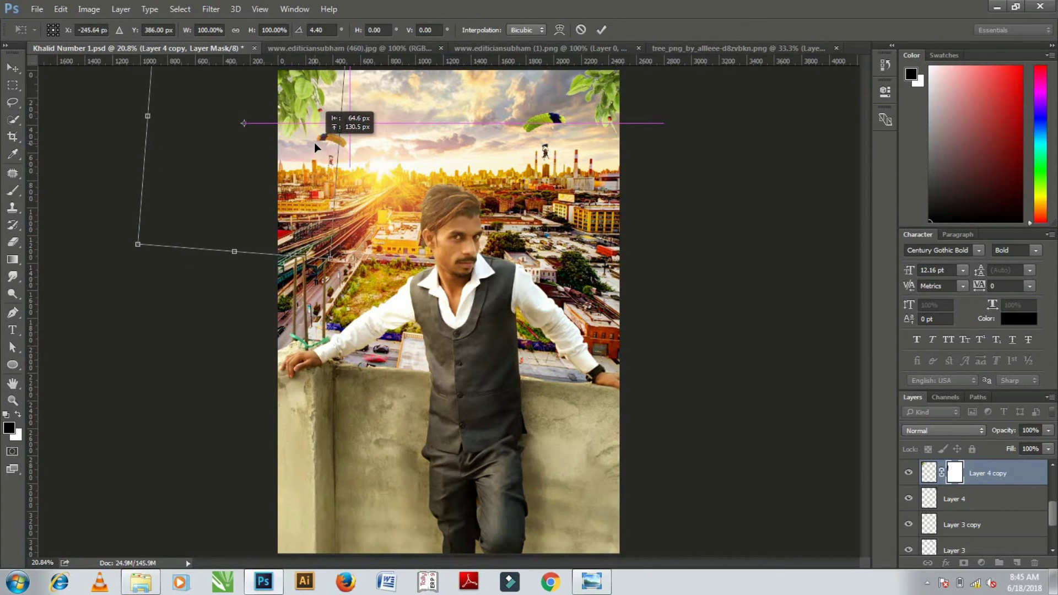
drag(314, 142, 317, 141)
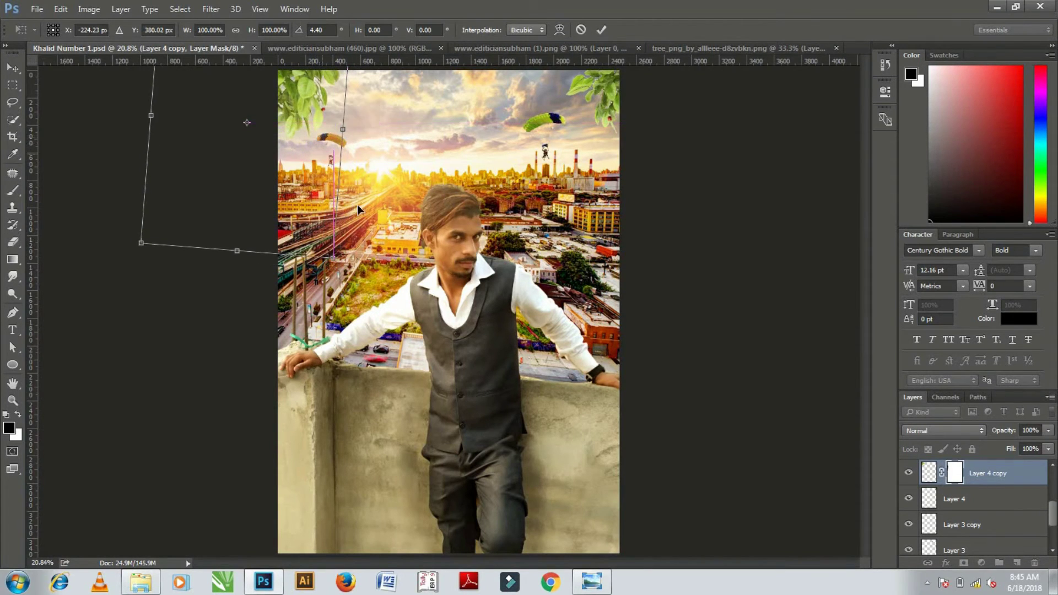
key(Return)
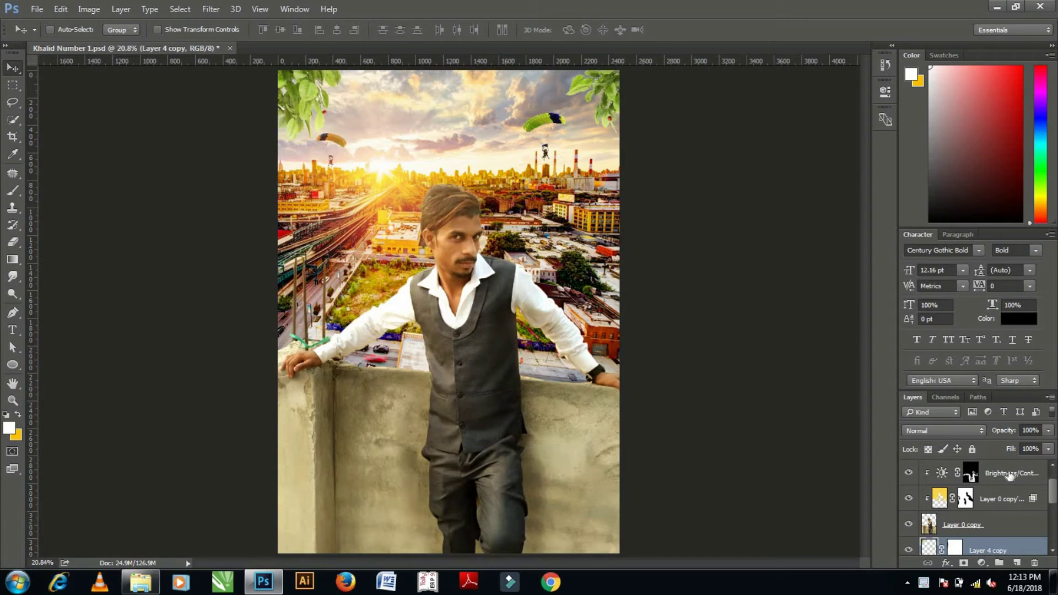
Stamp all visible layers into a new merged layer and open it in the Camera Raw filter.
key(alt+period)
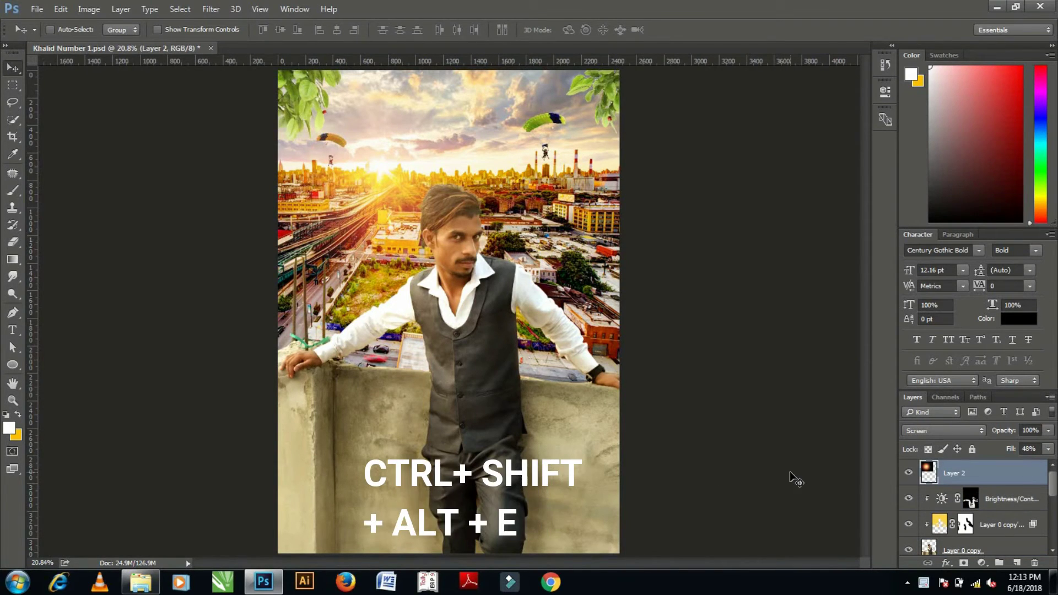
key(ctrl+shift+alt+e)
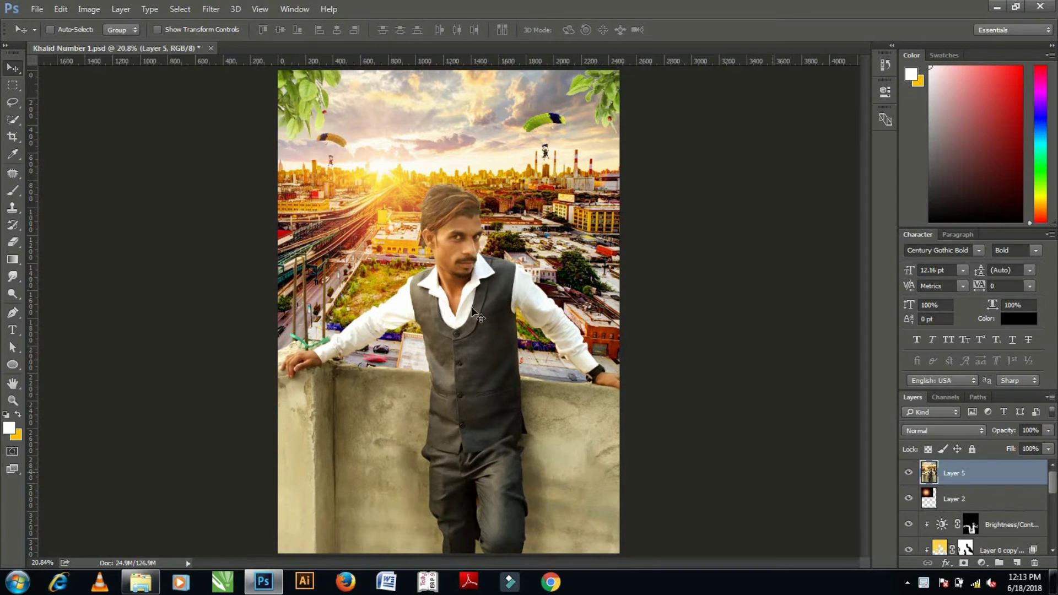
click(211, 9)
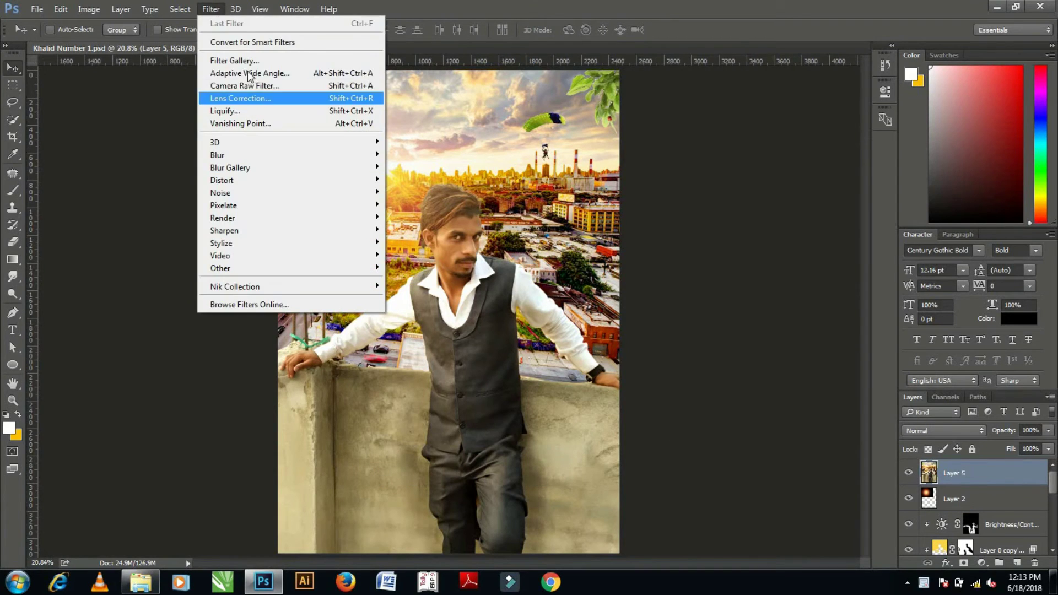
click(251, 90)
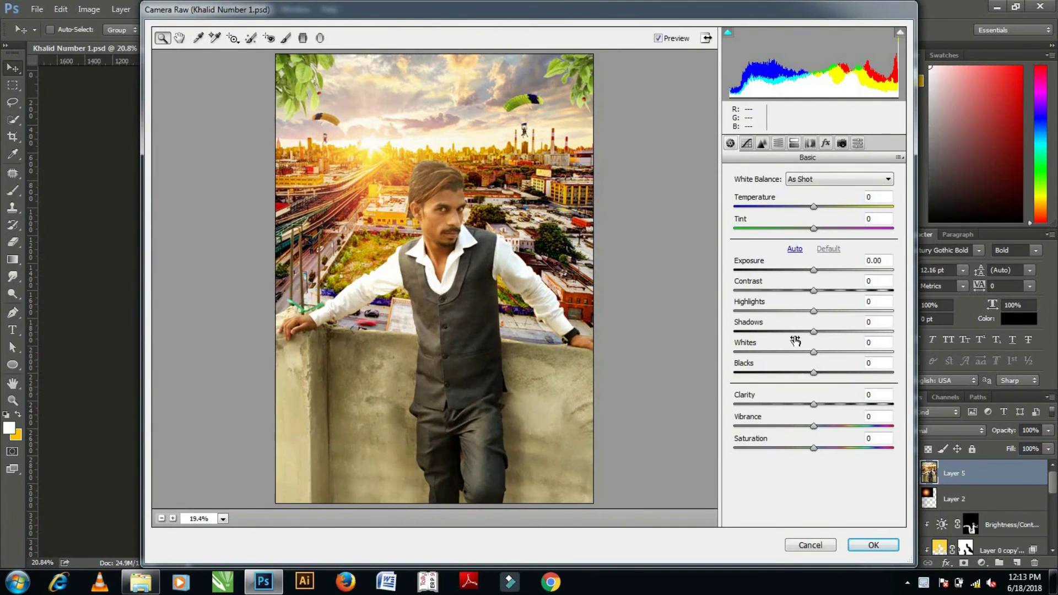
Set Blacks -16, Whites +22, Shadows +4, Highlights +12, Temperature +8 and a touch of Clarity.
drag(813, 375, 800, 375)
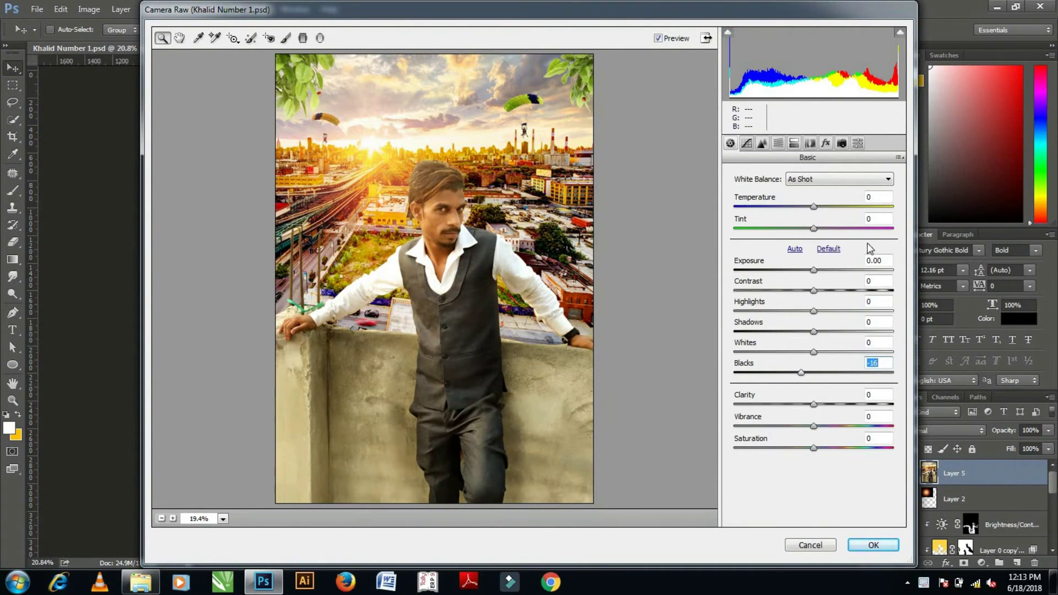
drag(822, 354, 832, 353)
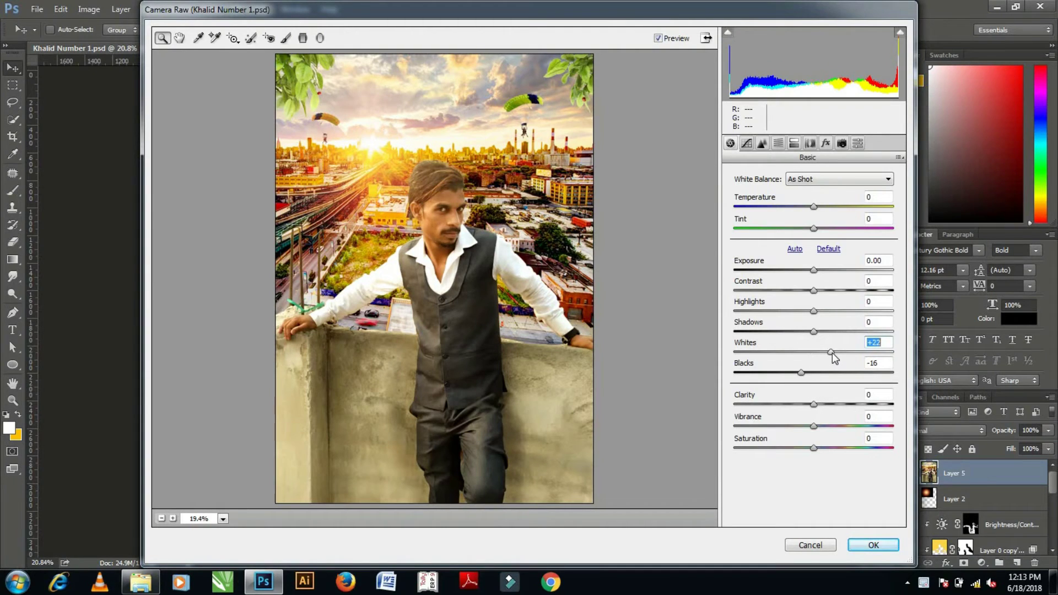
mouse_move(813, 332)
mouse_down()
mouse_move(832, 348)
mouse_move(820, 346)
mouse_up()
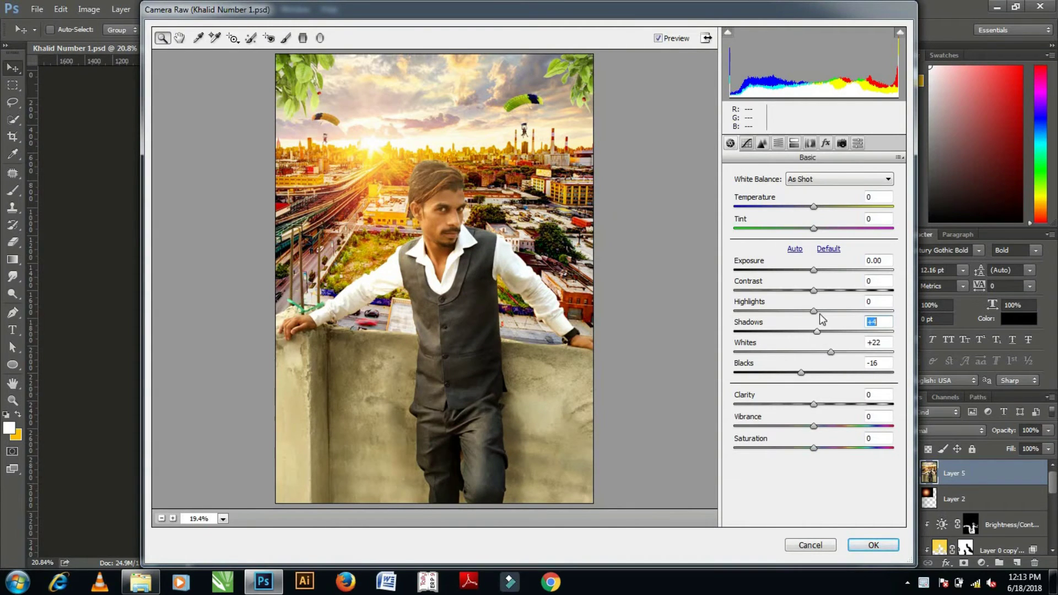
drag(815, 316, 826, 325)
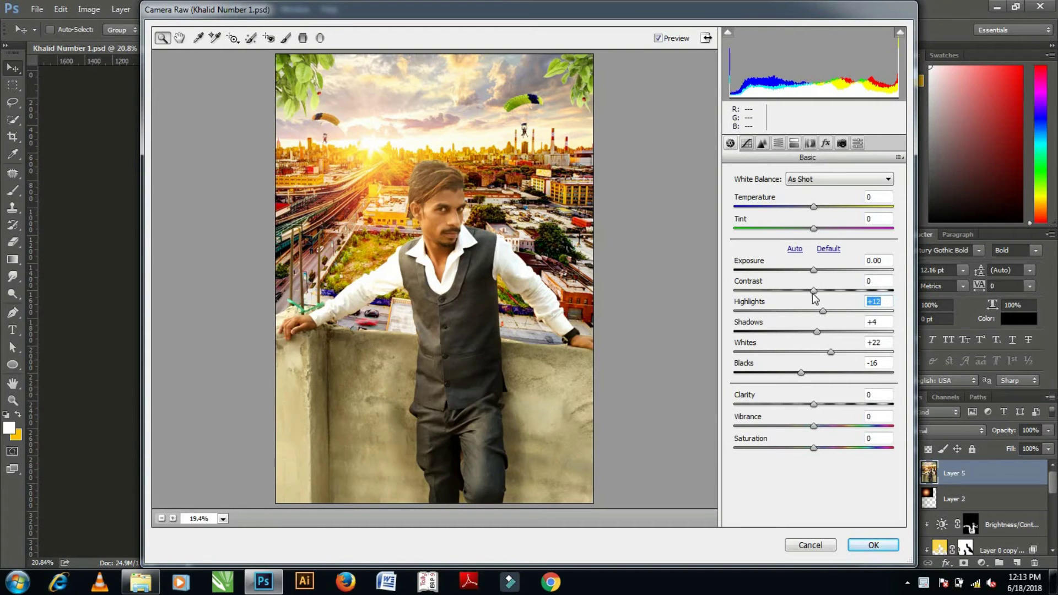
drag(814, 207, 820, 209)
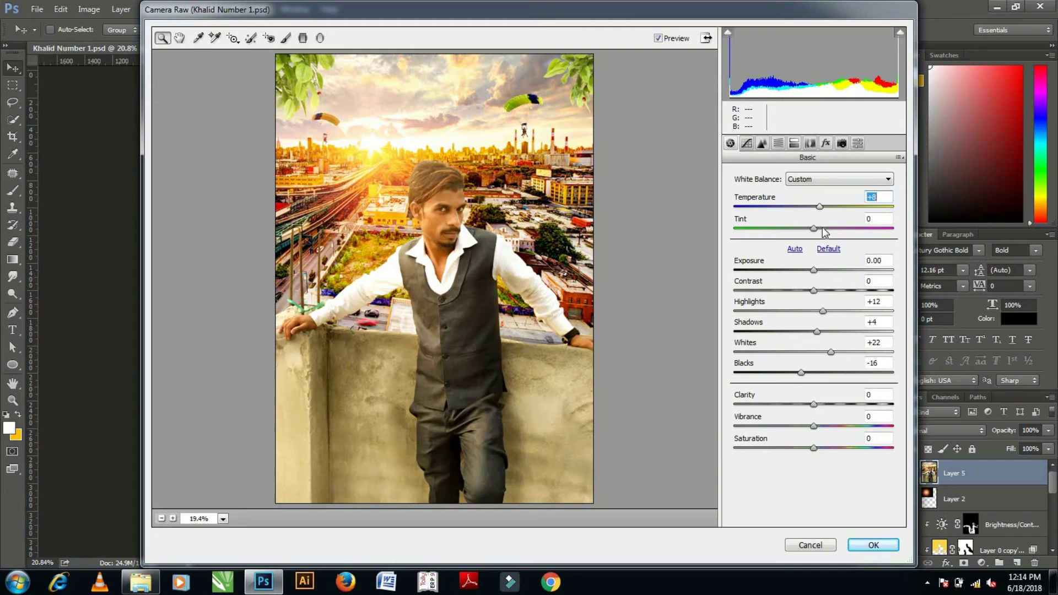
click(814, 406)
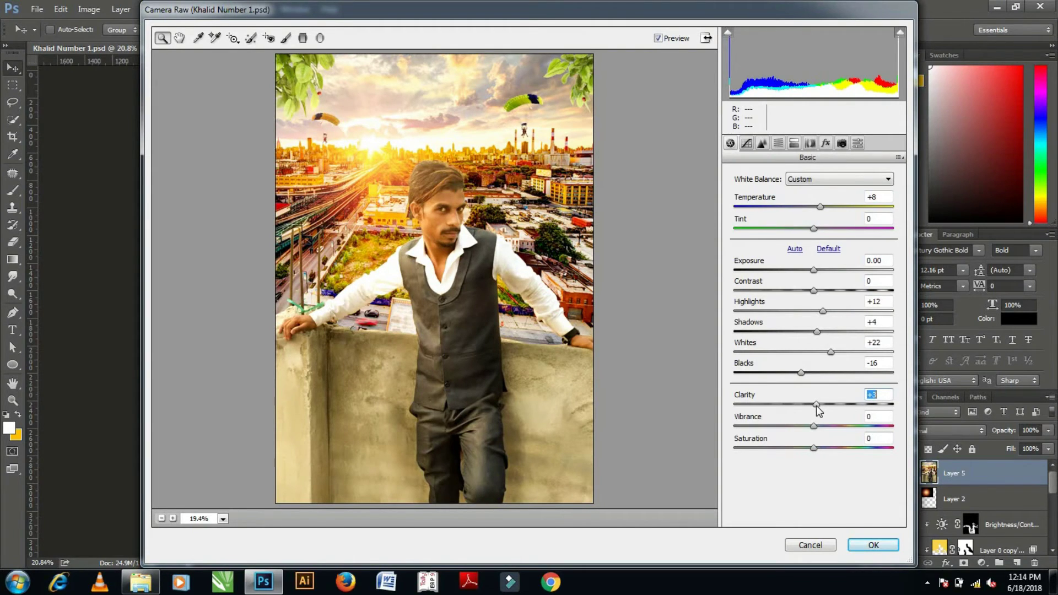
Boost the saturation of Yellows, Oranges and Reds in the HSL panel.
click(764, 147)
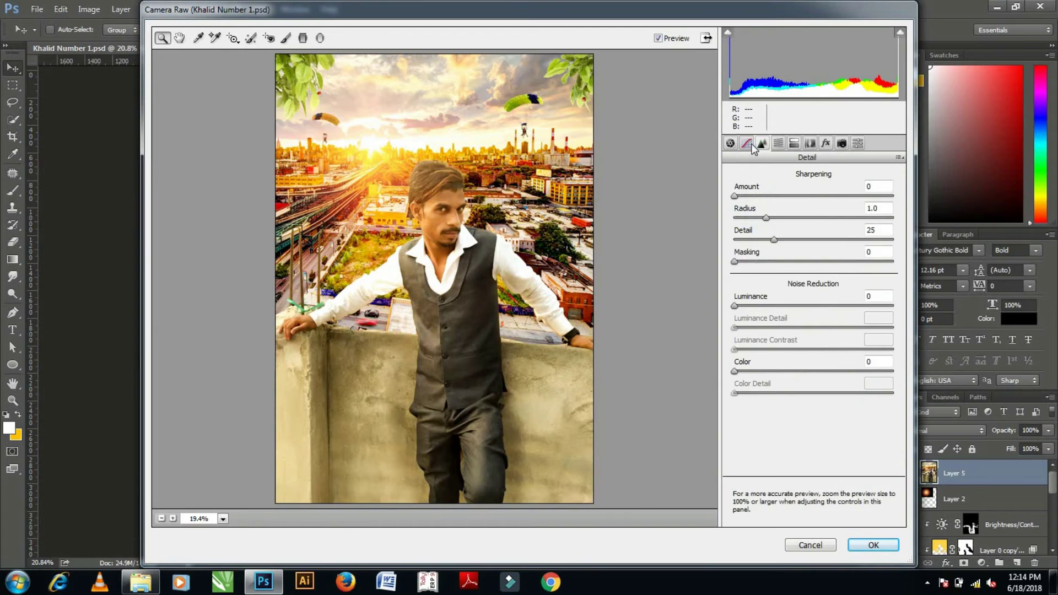
click(795, 143)
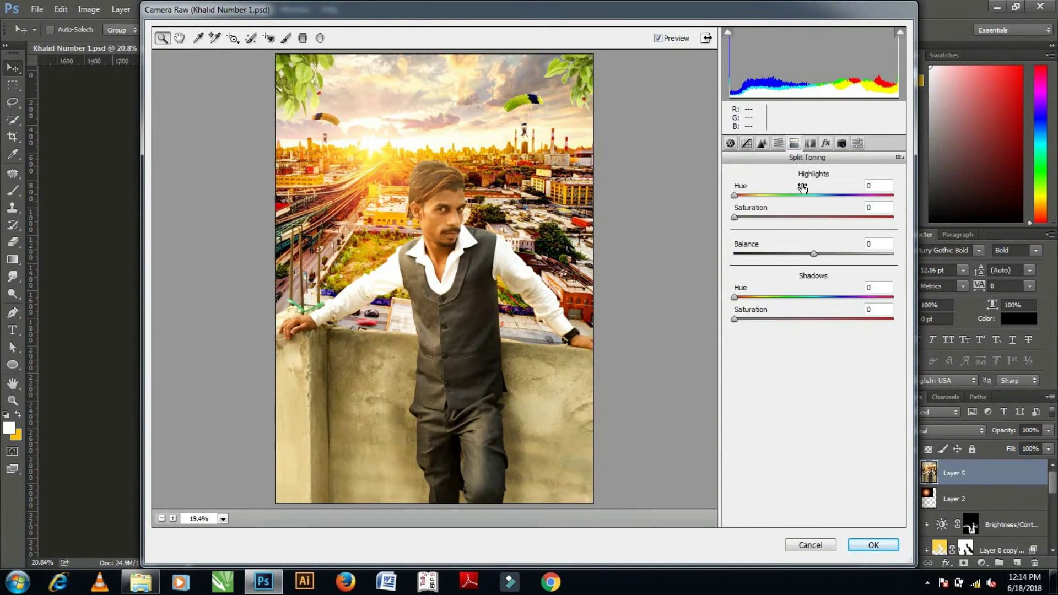
click(778, 144)
click(768, 195)
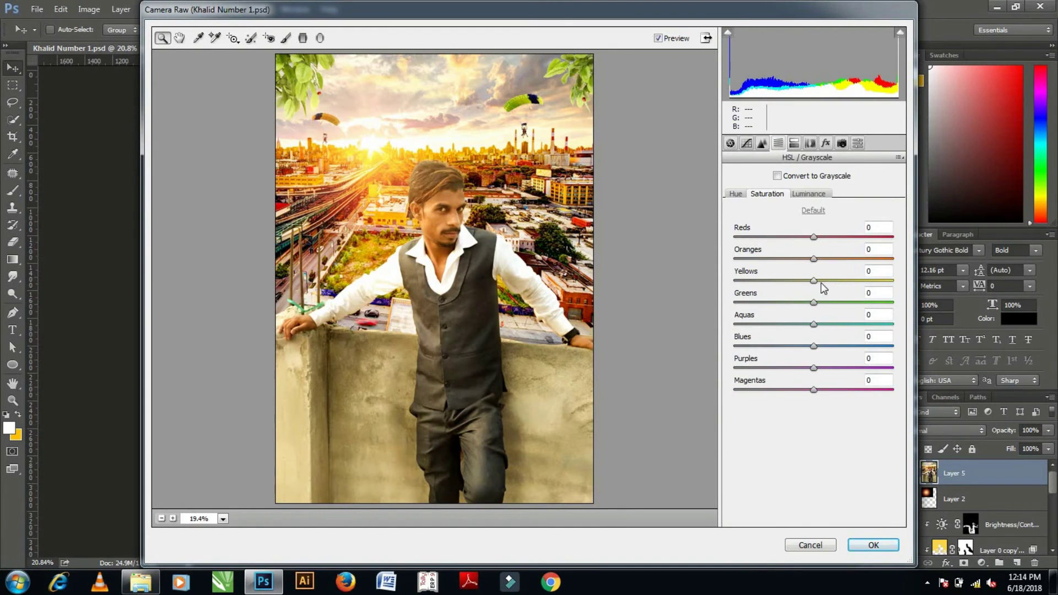
drag(821, 283, 821, 292)
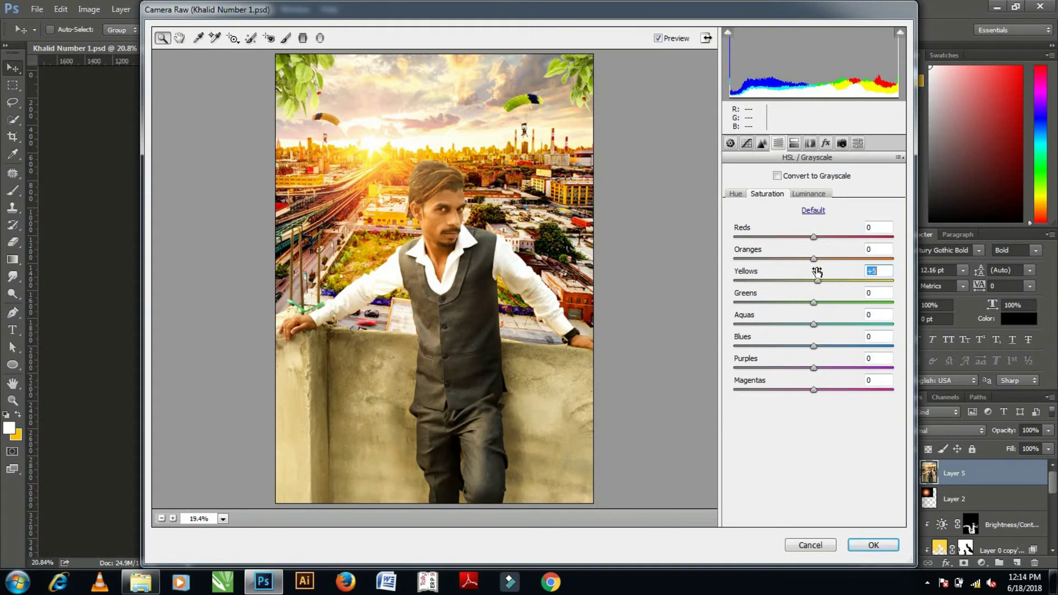
drag(816, 263, 826, 266)
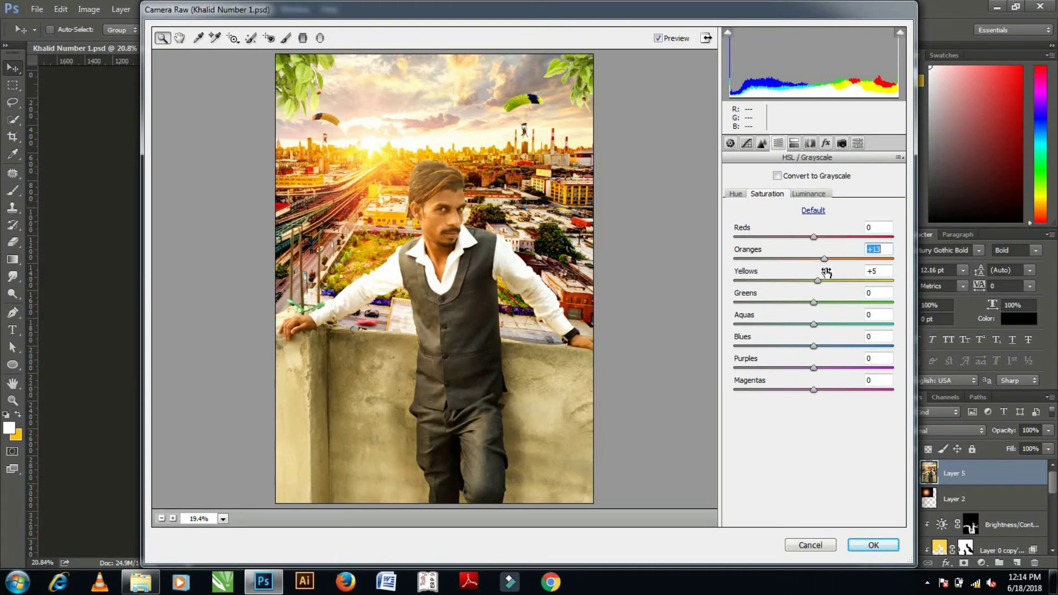
drag(815, 237, 822, 237)
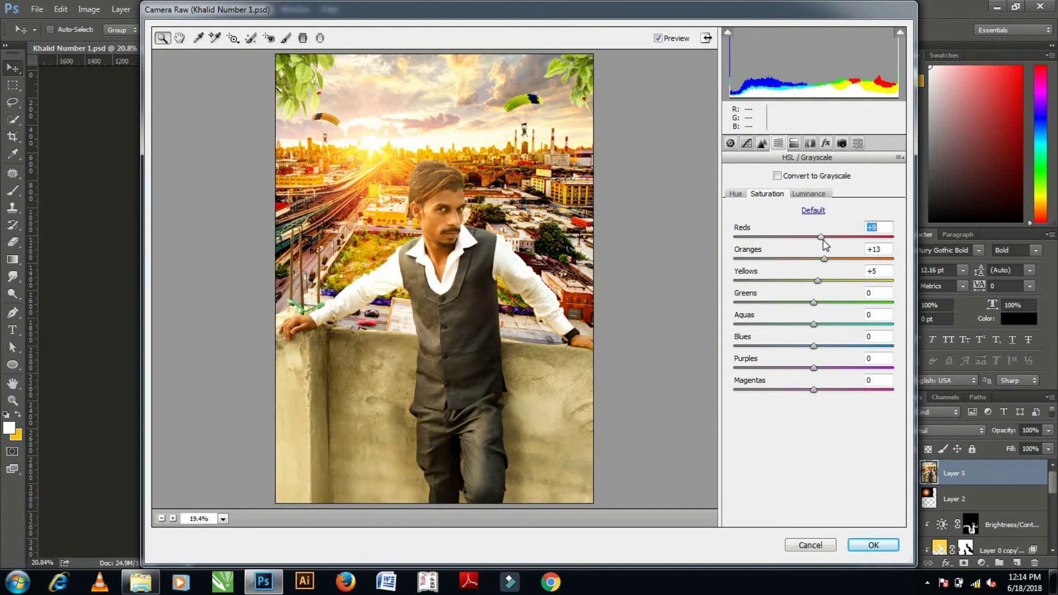
Darken Yellow and Green luminance slightly, then raise Greens saturation to +14 and Purples to +11.
click(808, 193)
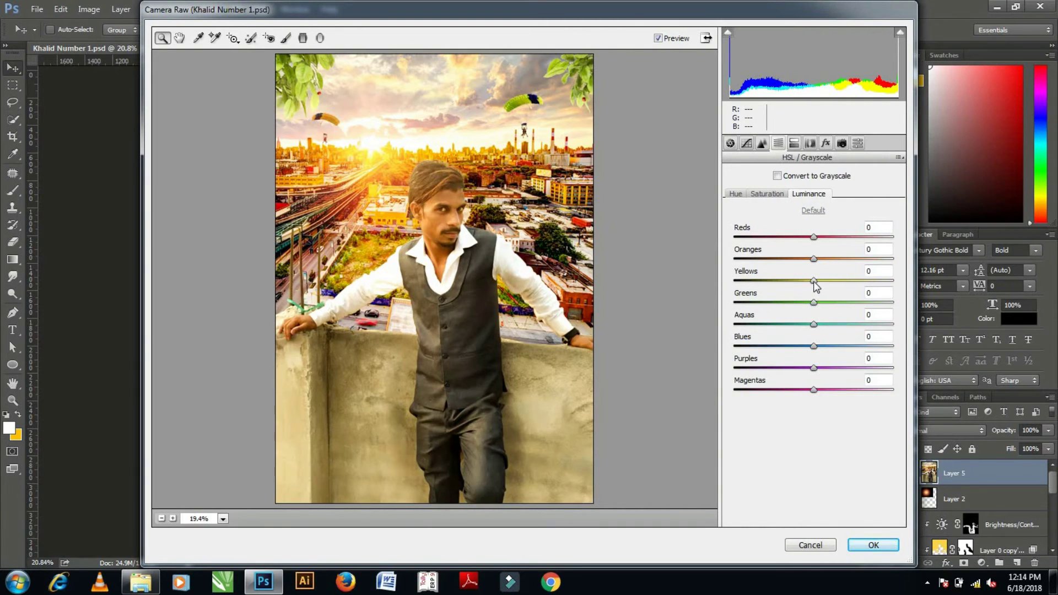
drag(814, 284, 808, 285)
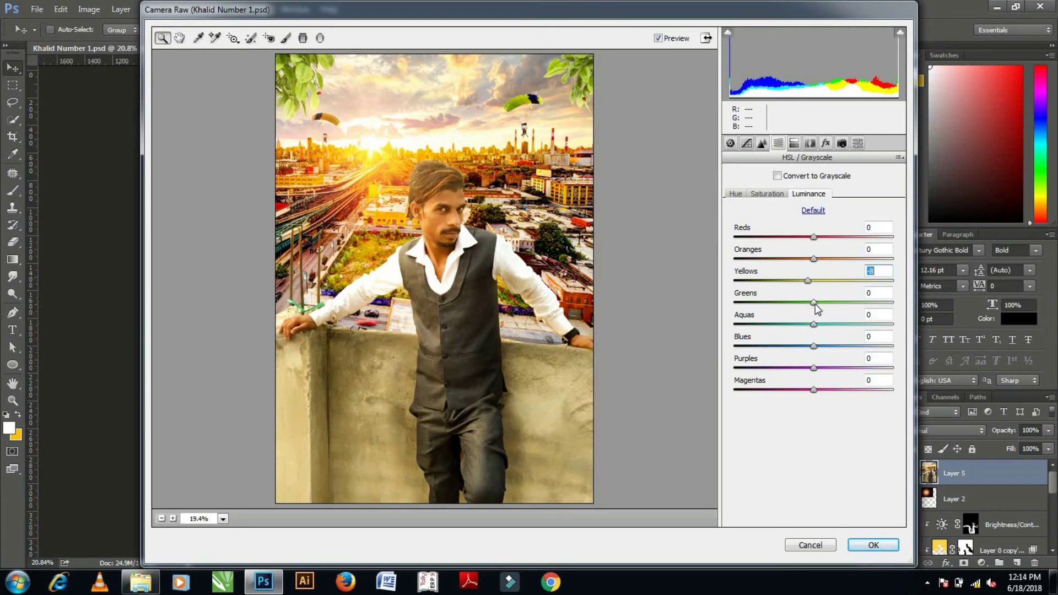
mouse_move(814, 303)
mouse_down()
mouse_move(793, 309)
mouse_move(819, 314)
mouse_up()
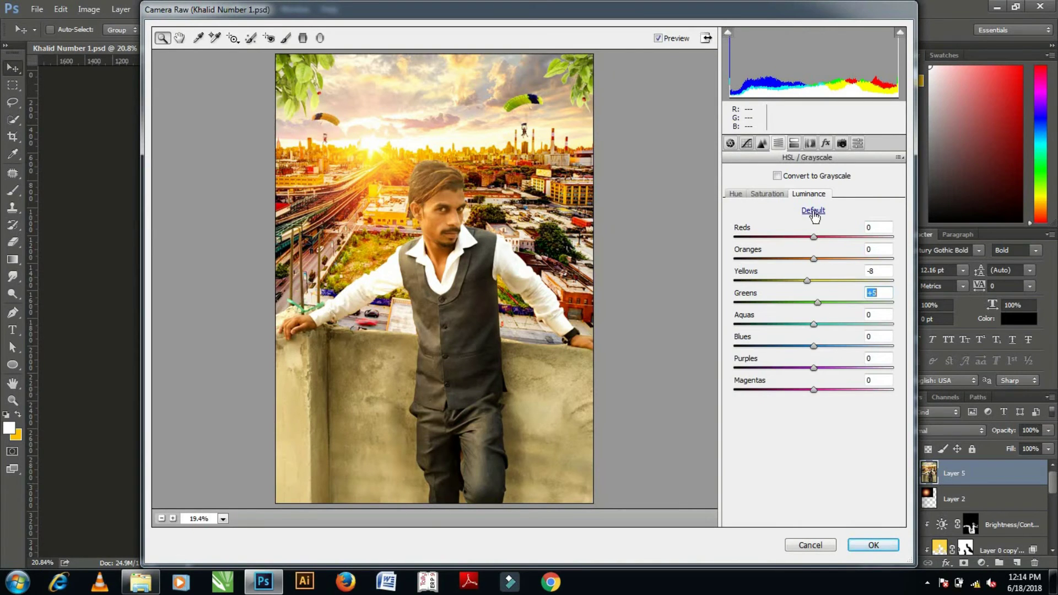
click(770, 195)
drag(813, 302, 824, 302)
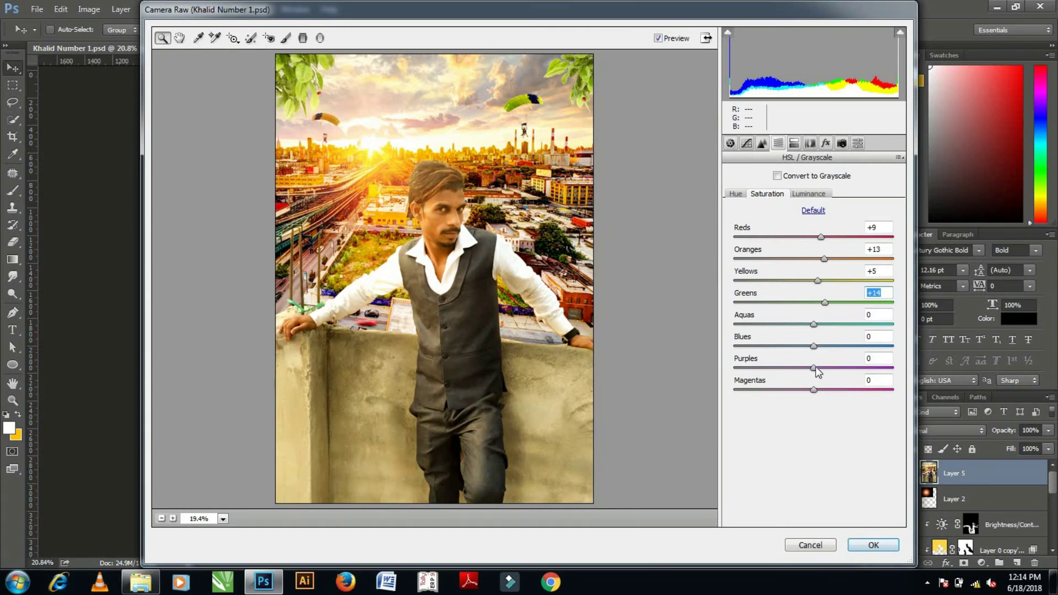
drag(813, 368, 822, 368)
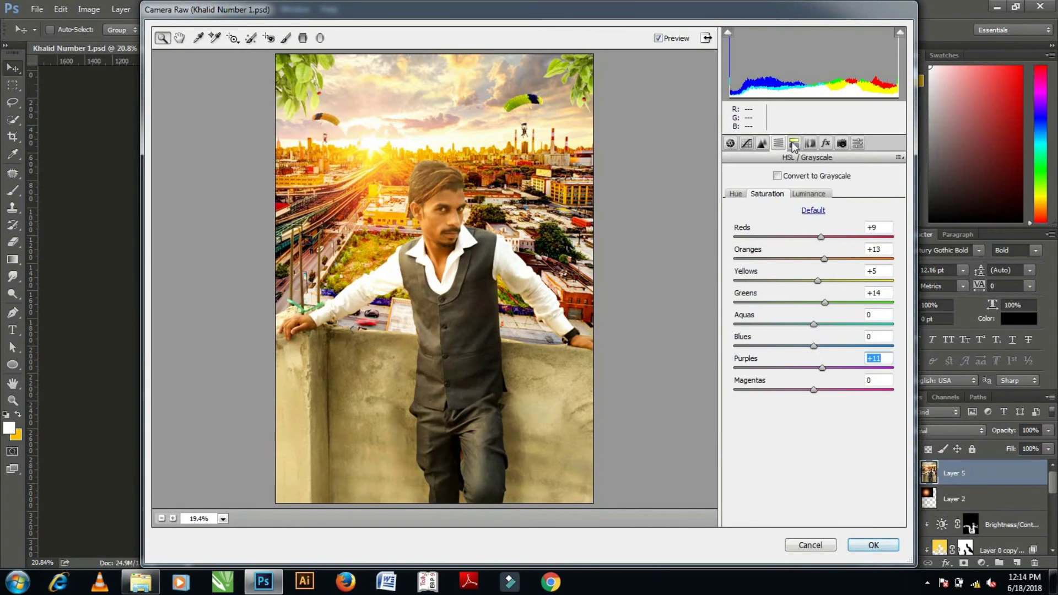
click(809, 143)
click(825, 143)
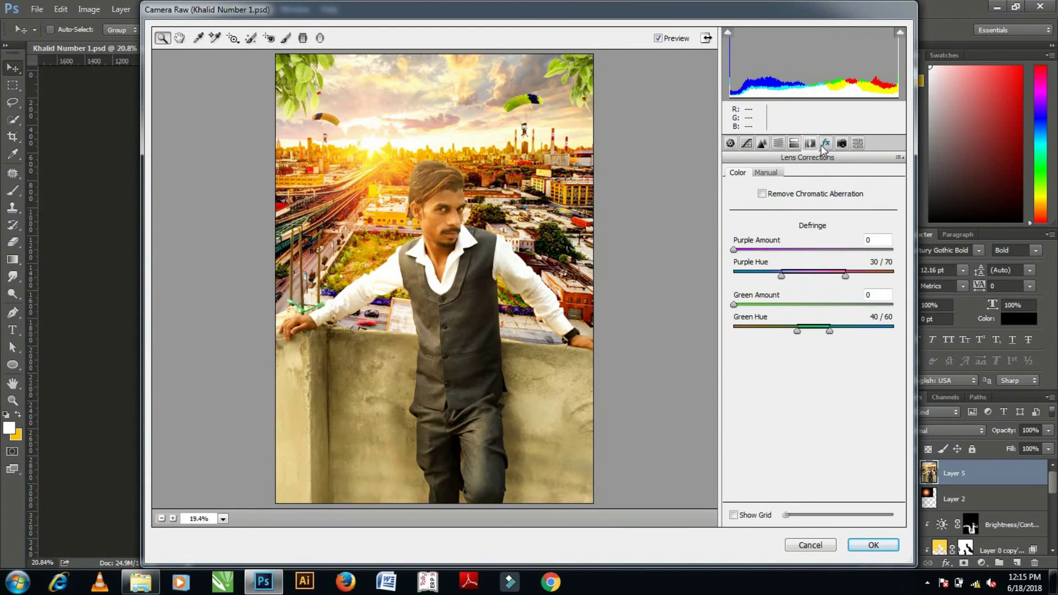
Keep Grain at 0, add a slight dark post-crop vignette, and apply the Camera Raw grade.
click(824, 144)
drag(756, 199, 786, 201)
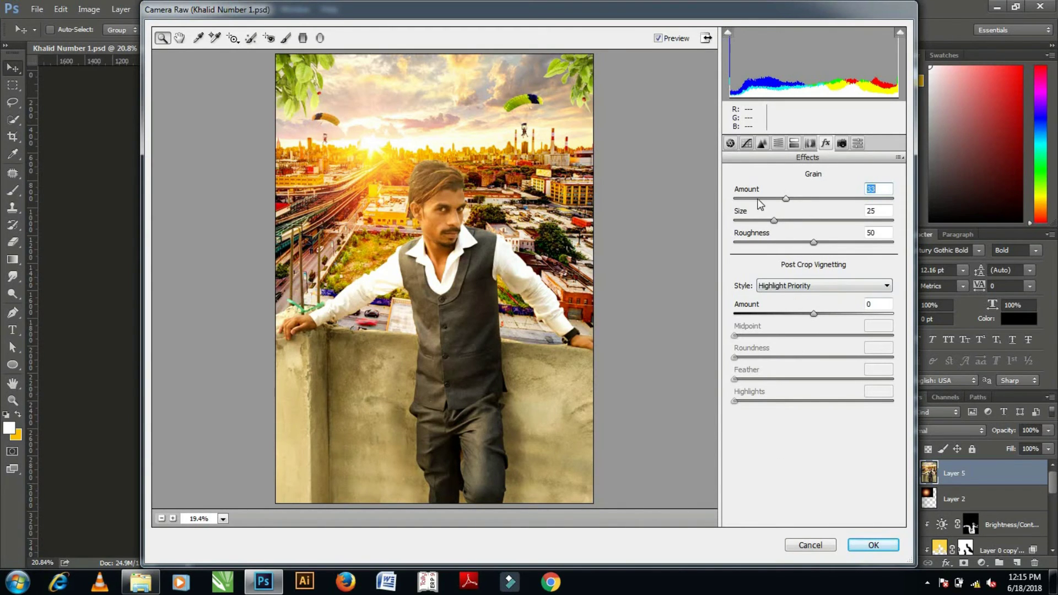
text(0)
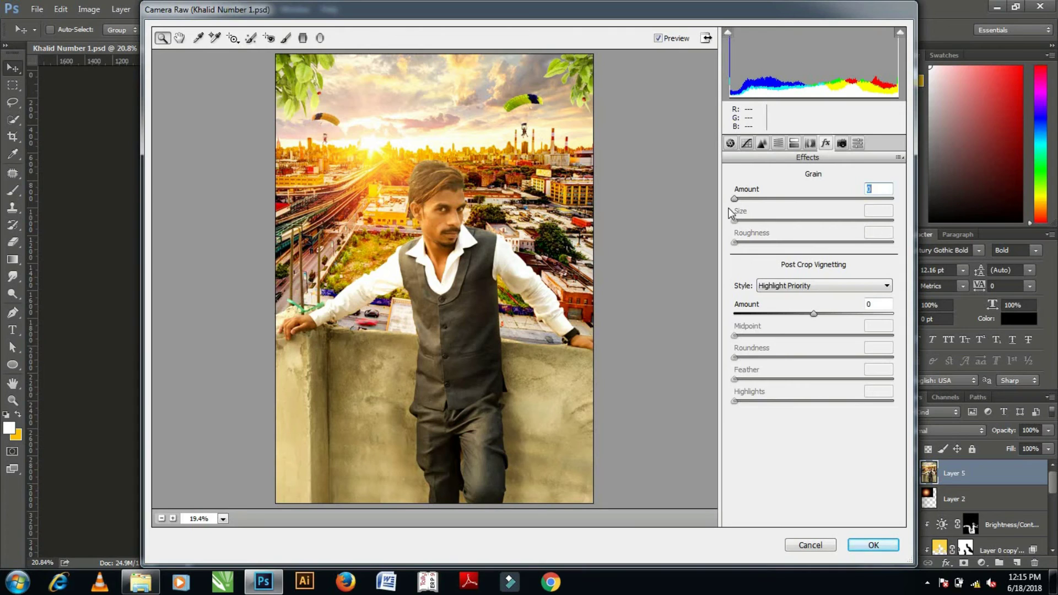
mouse_move(736, 200)
mouse_down()
mouse_move(814, 200)
mouse_move(708, 201)
mouse_up()
drag(813, 314, 791, 313)
click(873, 545)
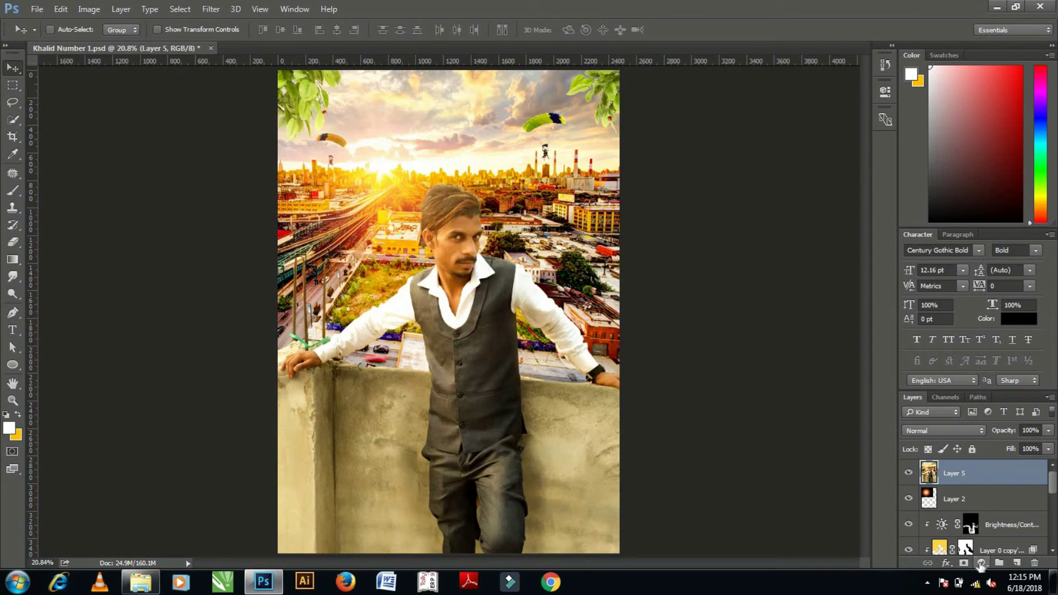
Add a Gradient Fill layer whose gradient has both stops set to black (000000).
click(981, 562)
click(963, 290)
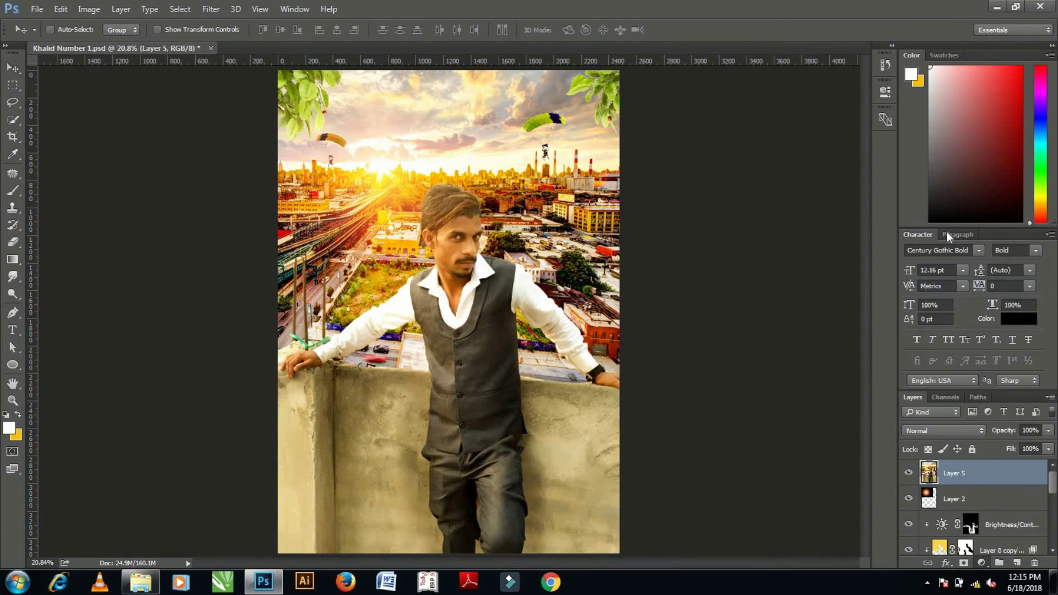
click(828, 124)
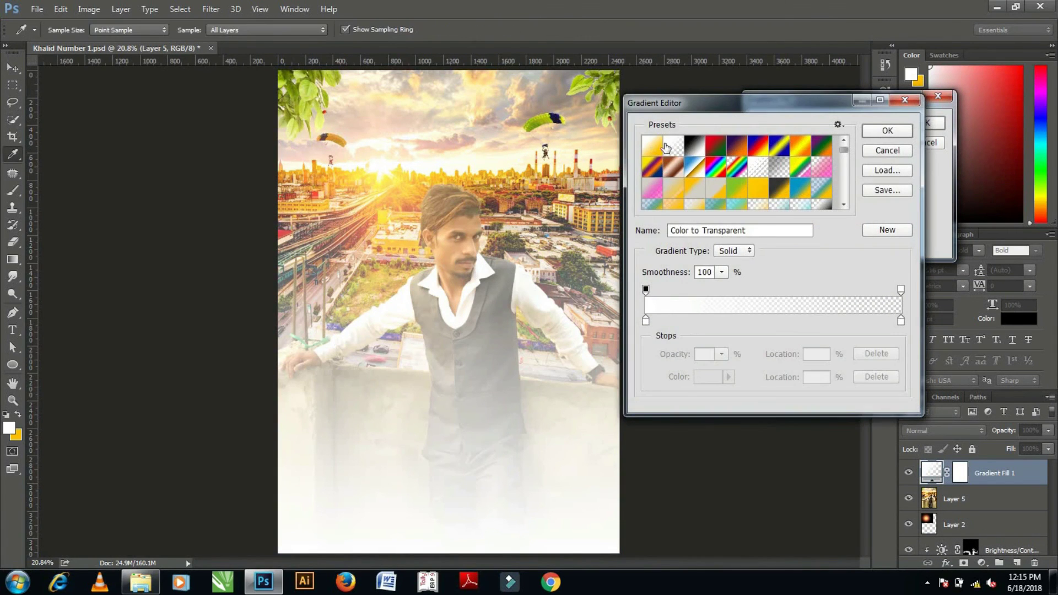
click(646, 321)
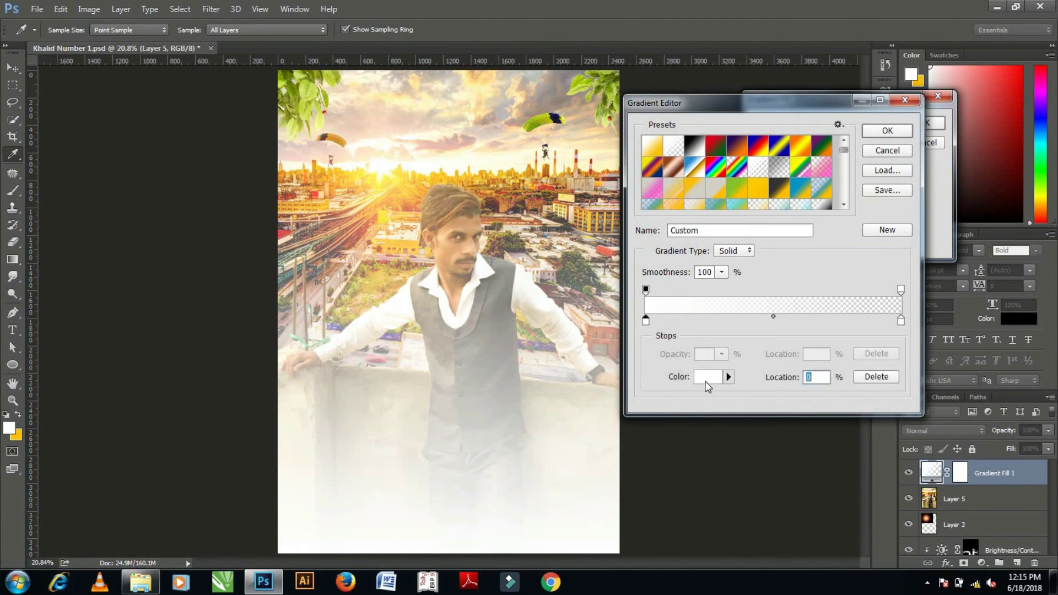
click(706, 380)
click(656, 473)
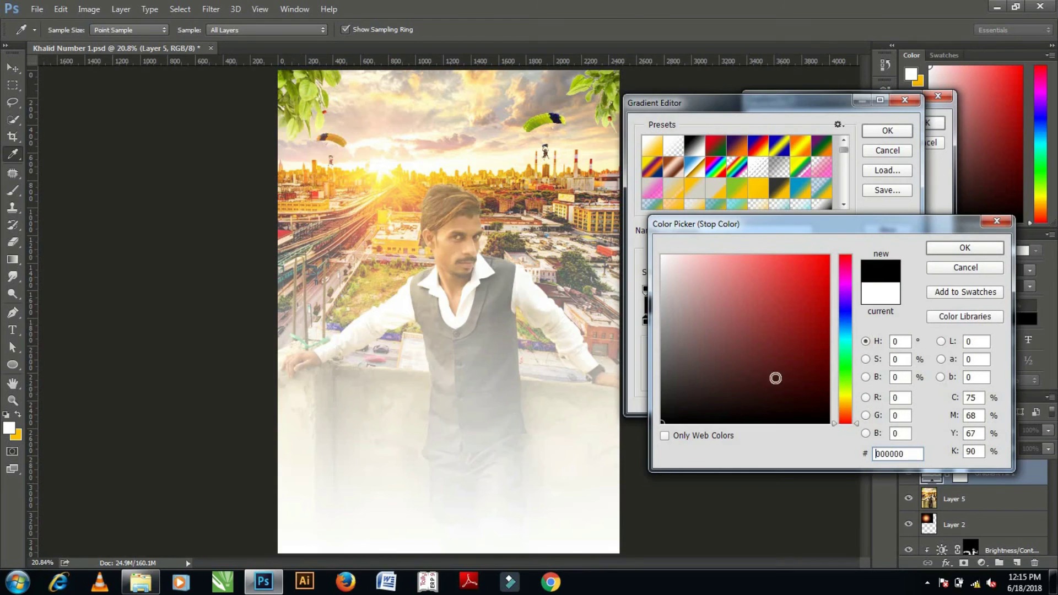
click(964, 248)
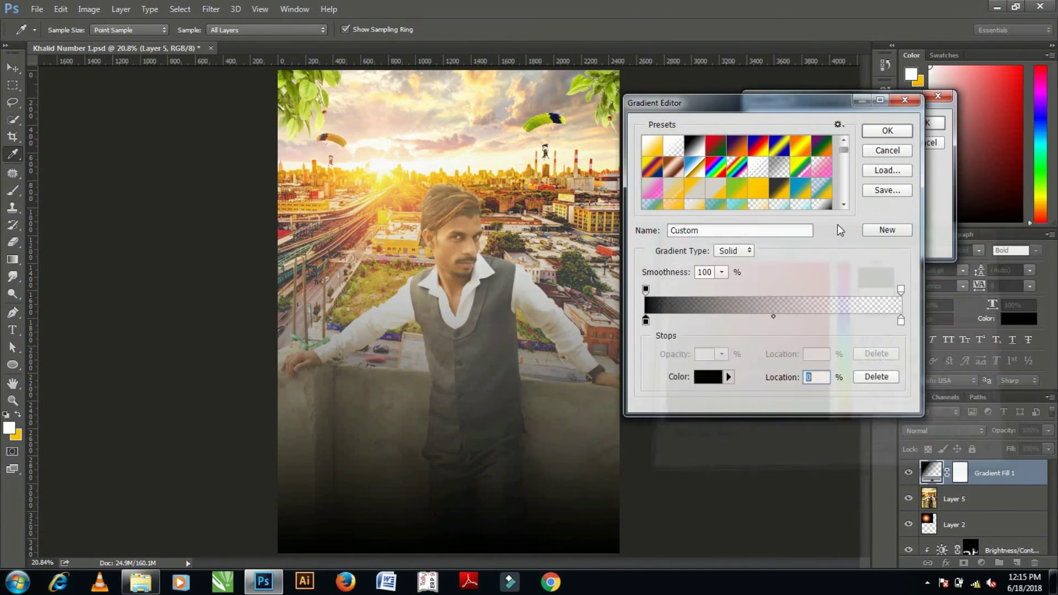
click(900, 322)
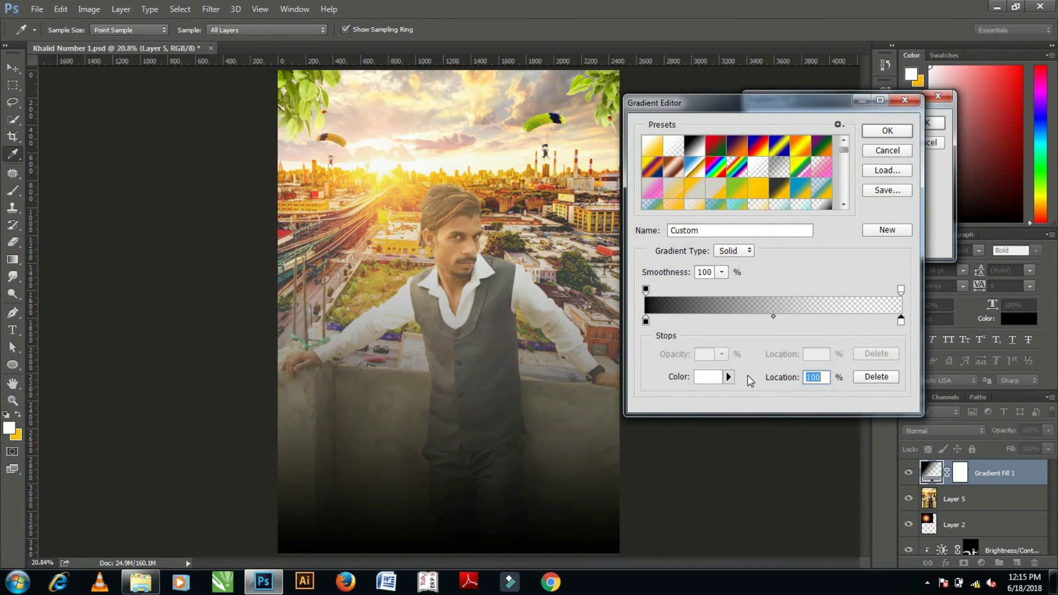
click(706, 379)
text(000000)
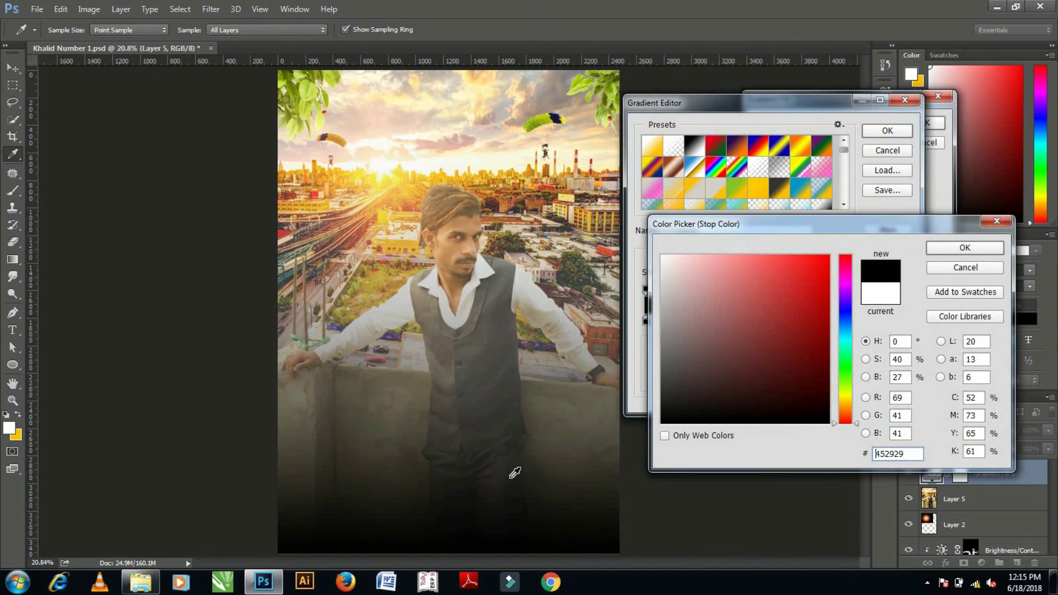
click(948, 249)
click(885, 130)
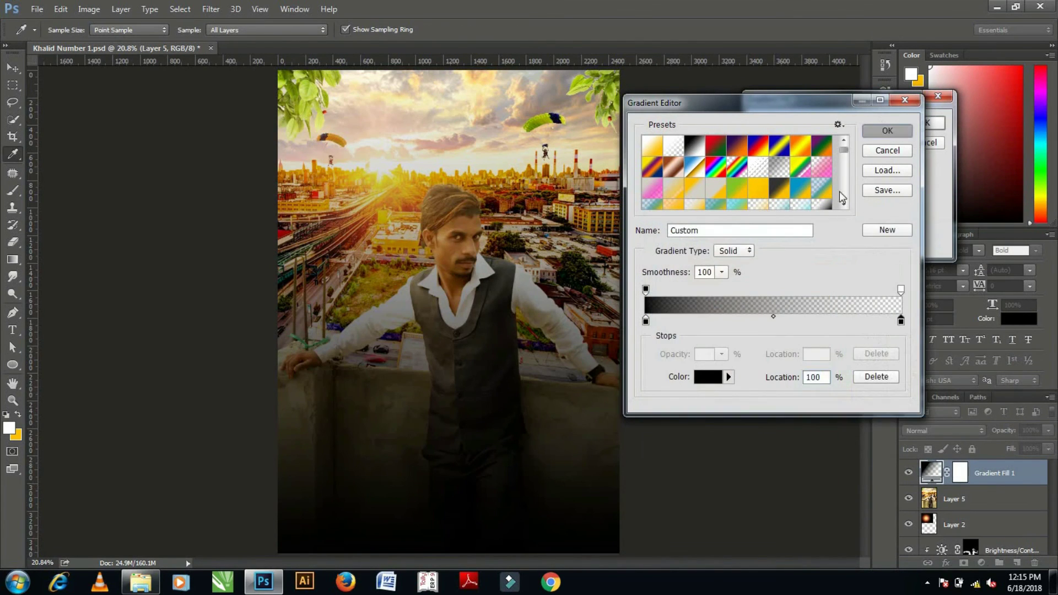
Make the gradient radial and reversed at 654% scale, then target its layer mask.
click(820, 145)
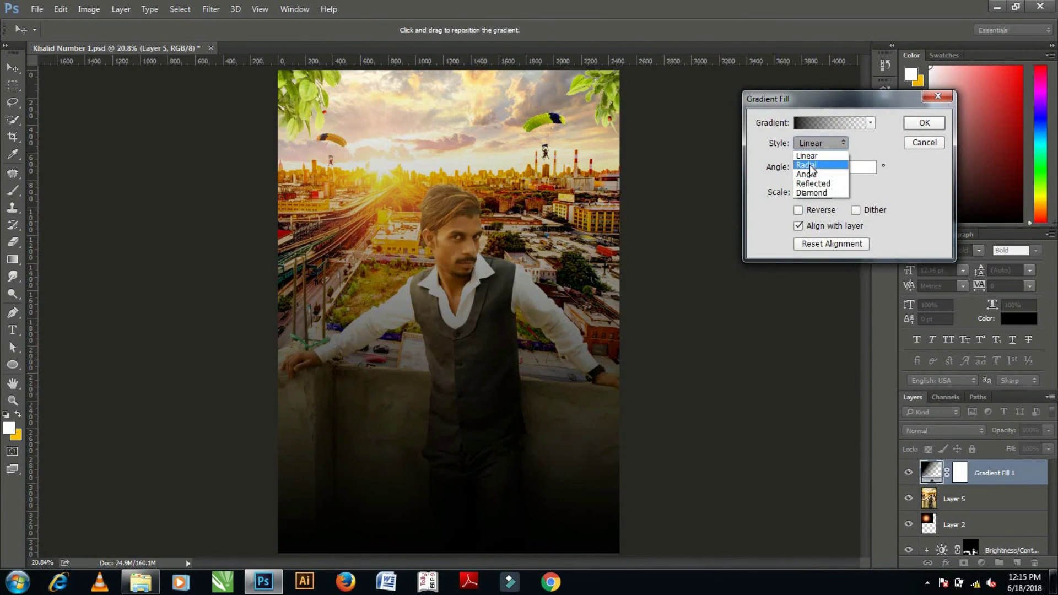
click(814, 165)
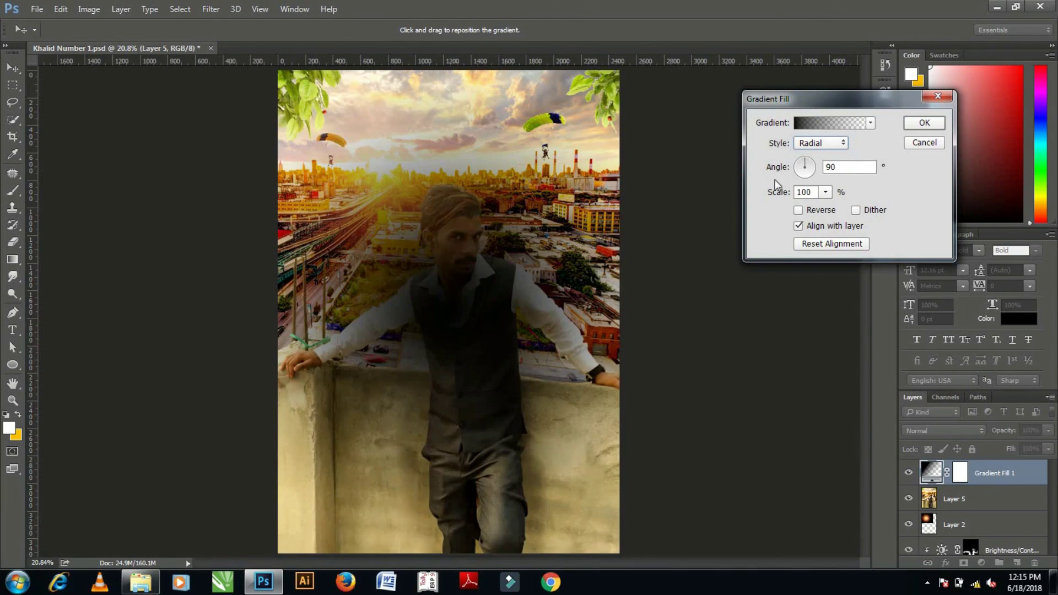
click(820, 210)
click(825, 192)
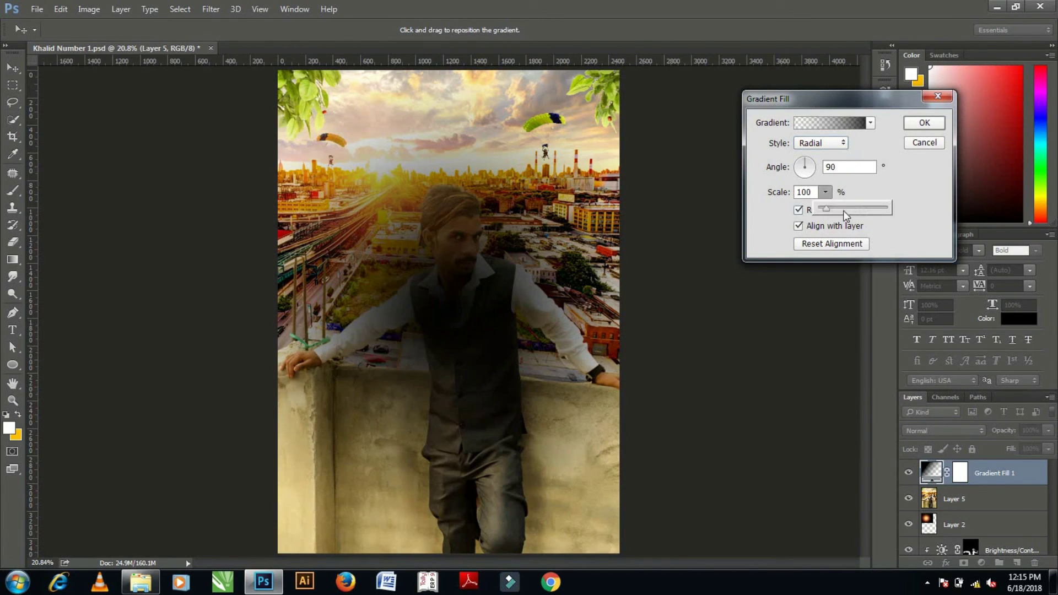
mouse_move(847, 211)
mouse_down()
mouse_move(877, 213)
mouse_move(864, 210)
mouse_up()
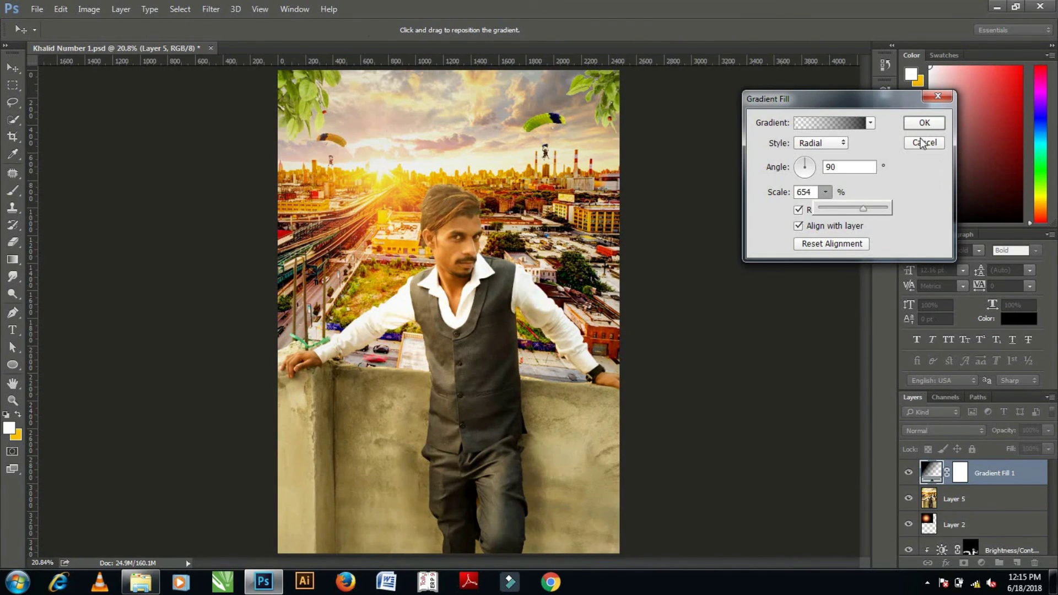
key(Return)
click(965, 474)
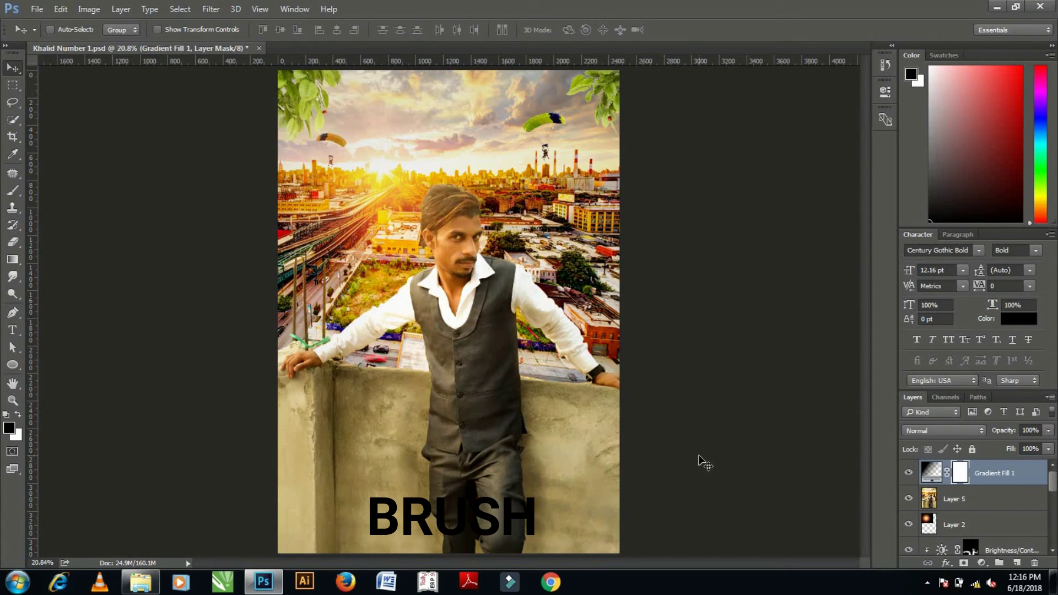
Paint black with a large brush over the centre of the Gradient Fill 1 mask.
key(b)
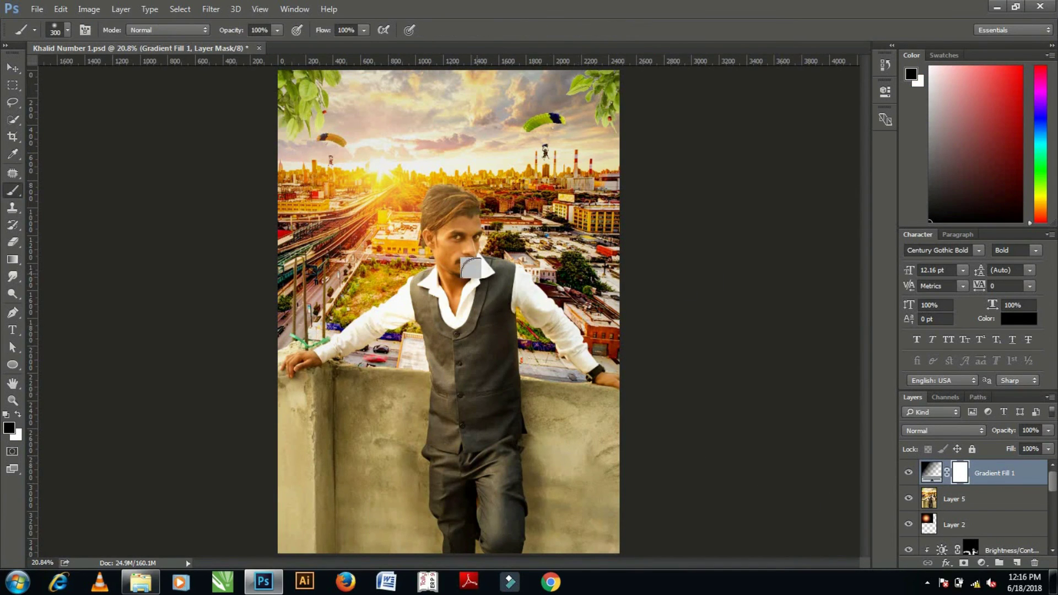
key(bracketright)
key(bracketright)
key(bracketright)
key(x)
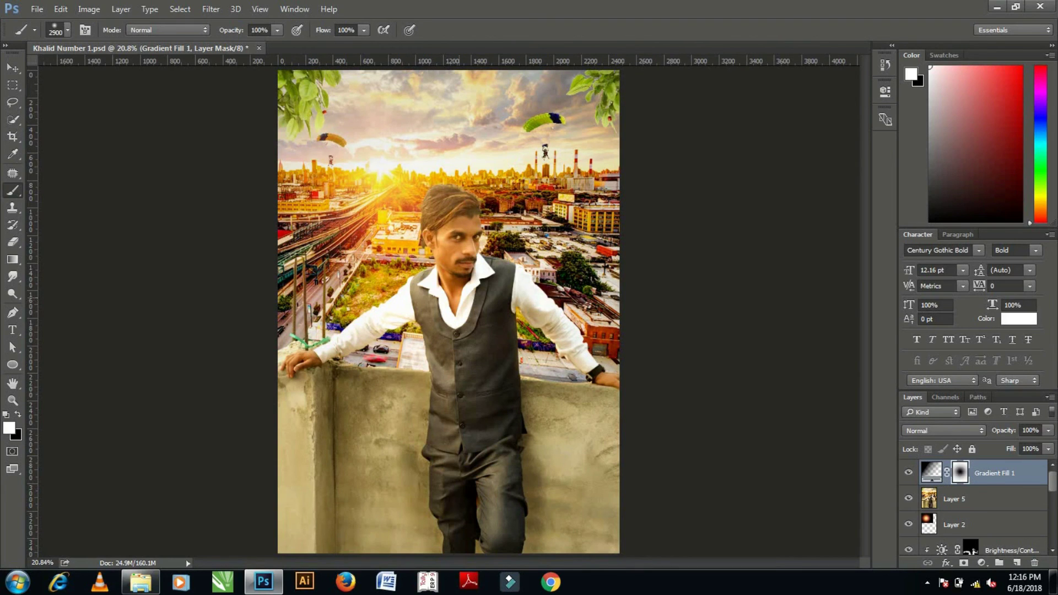
key(x)
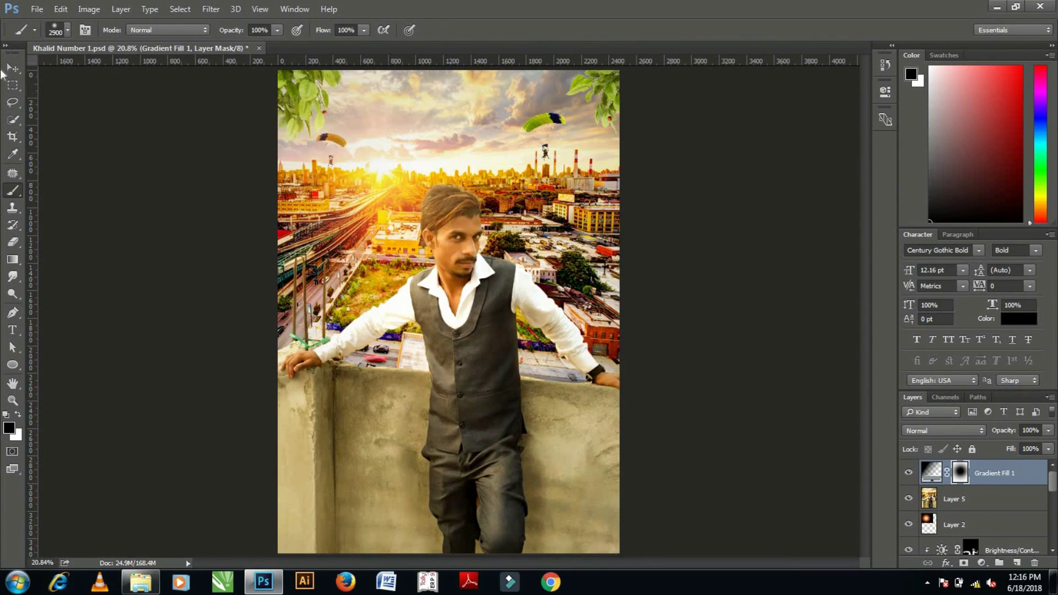
click(12, 68)
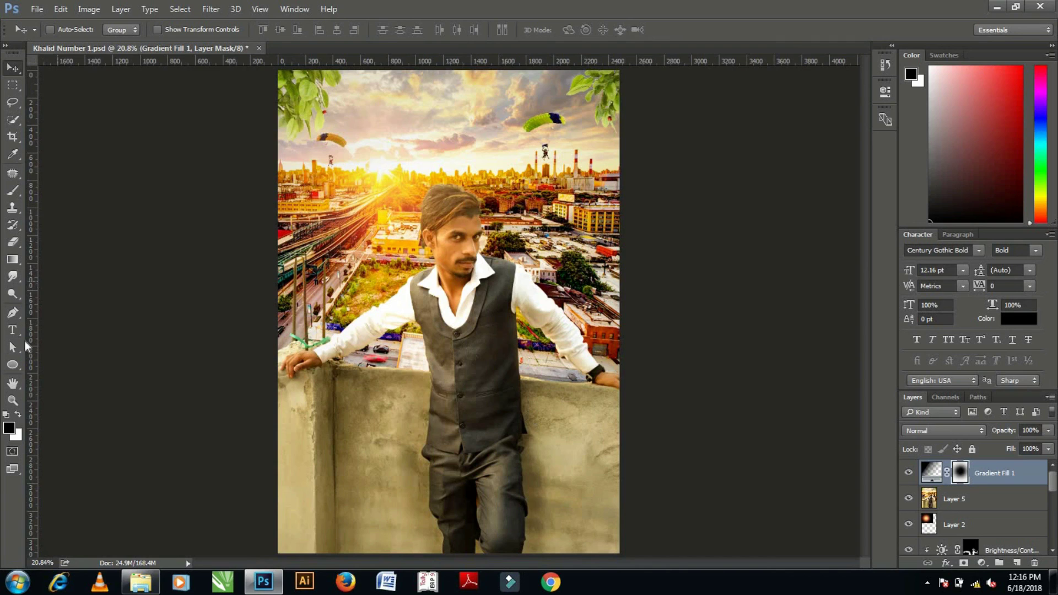
Type the caption 'REATION'S PRESENT' on the wall with the Type tool.
click(12, 330)
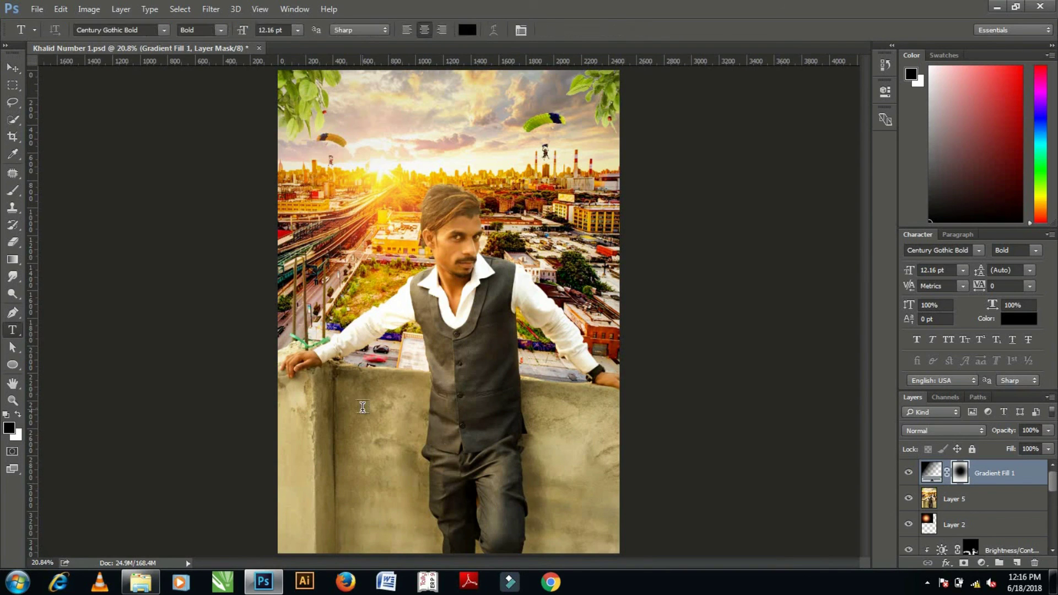
click(362, 406)
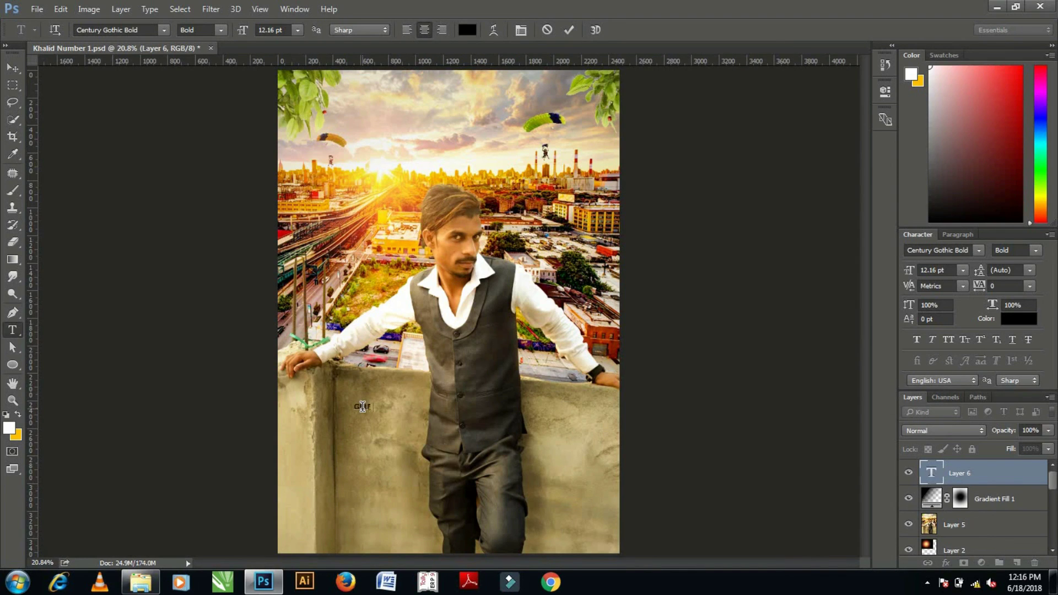
text(RE)
text(ATION)
text('S)
text( PRESEN)
text(T)
click(13, 67)
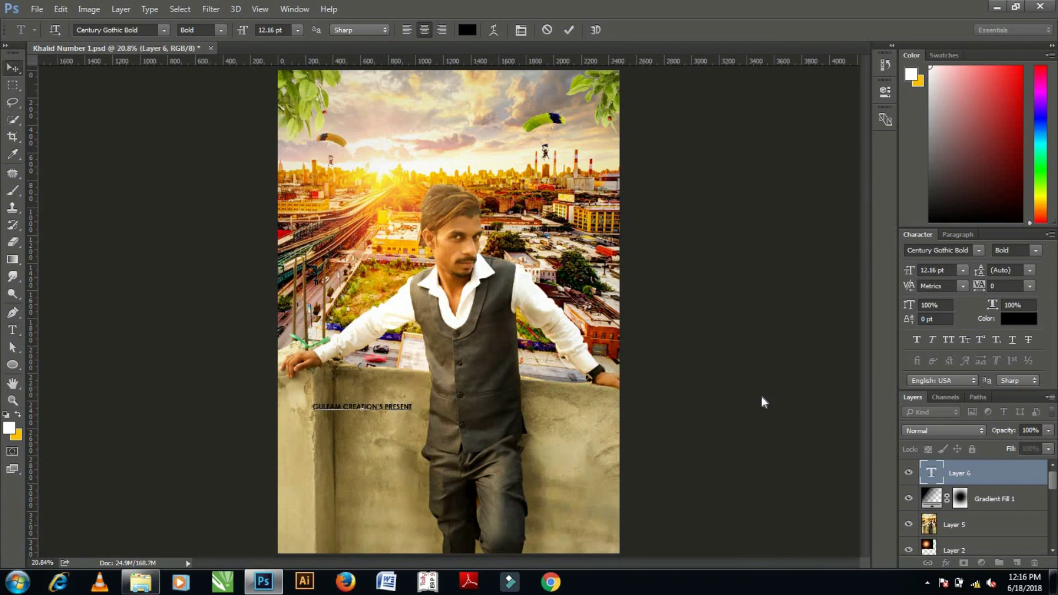
Set the caption's tracking to 1040 and size to 16.16 pt, then move it lower.
double_click(929, 475)
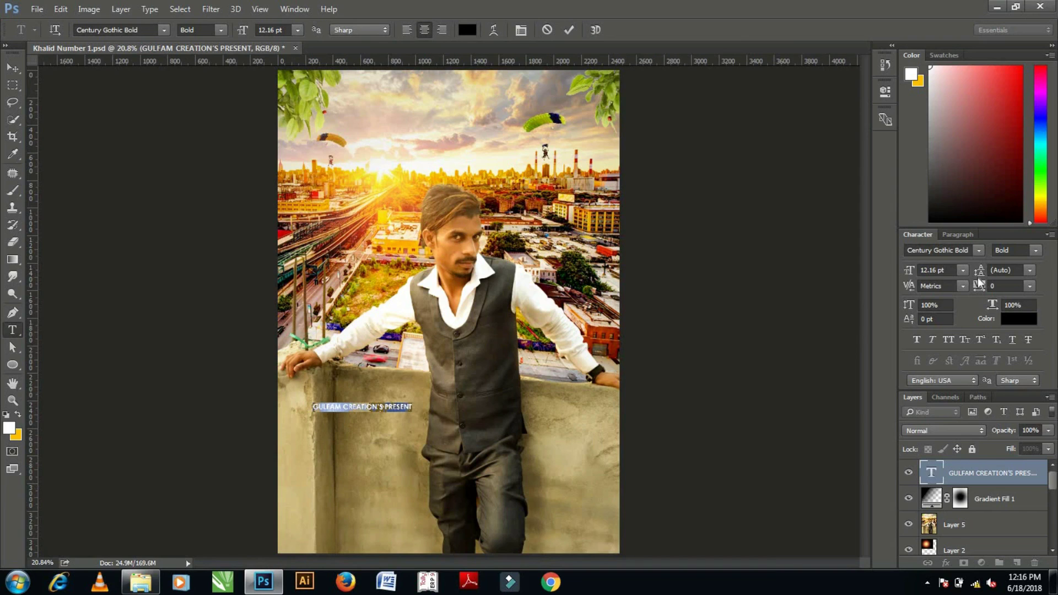
drag(980, 286, 1016, 286)
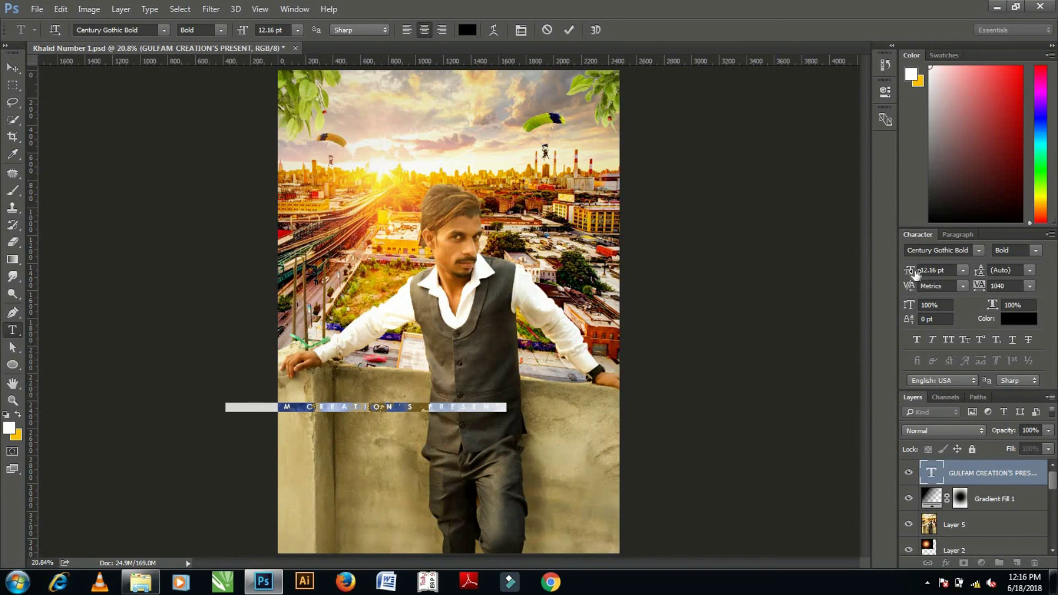
drag(909, 271, 910, 271)
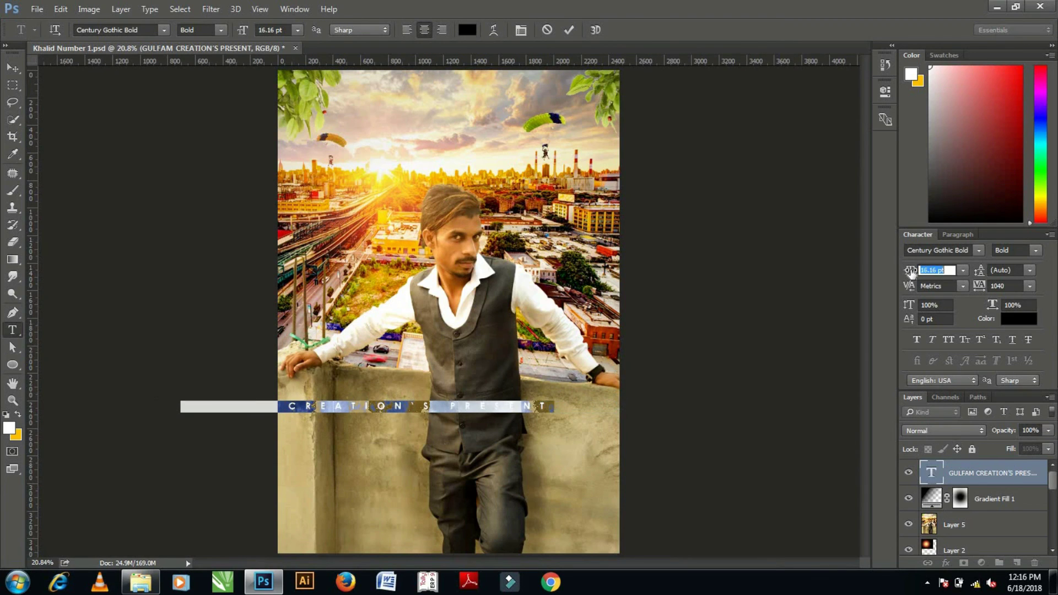
click(12, 67)
drag(395, 386, 488, 491)
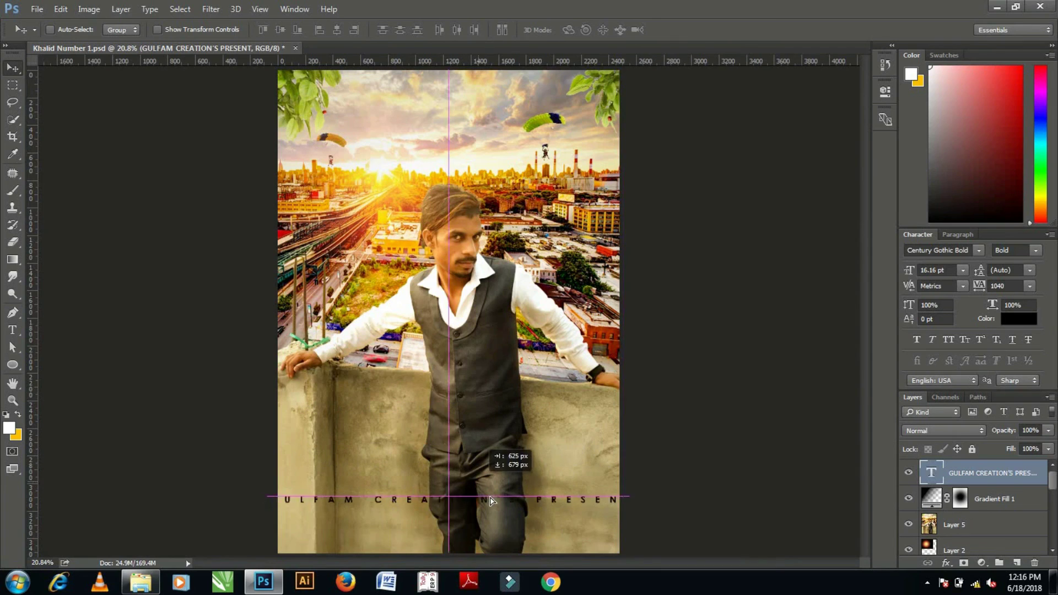
Make the caption Faux Bold with tracking 760 and place it near the bottom edge.
double_click(931, 472)
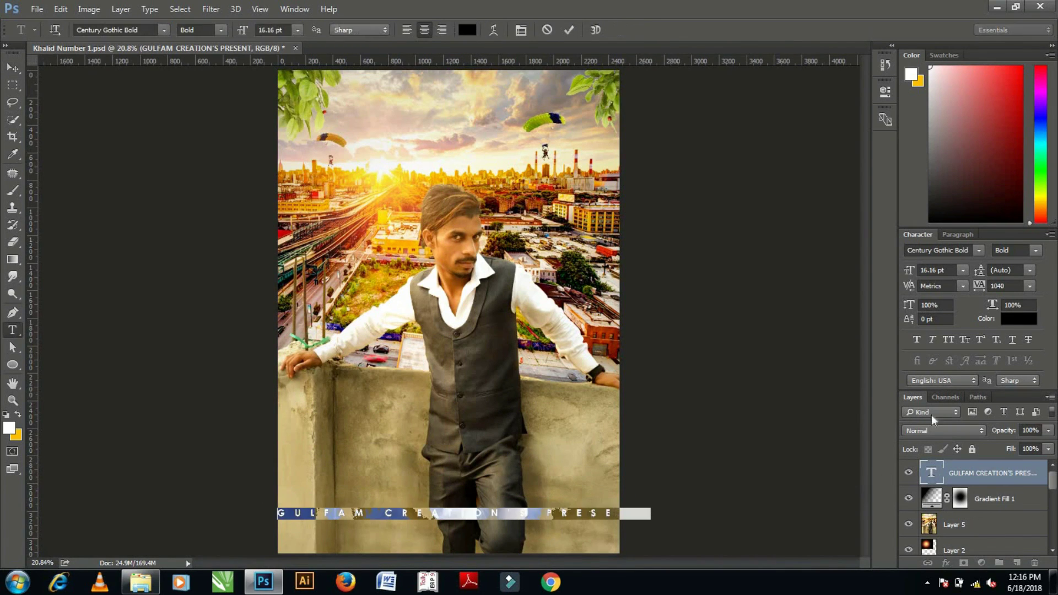
click(921, 338)
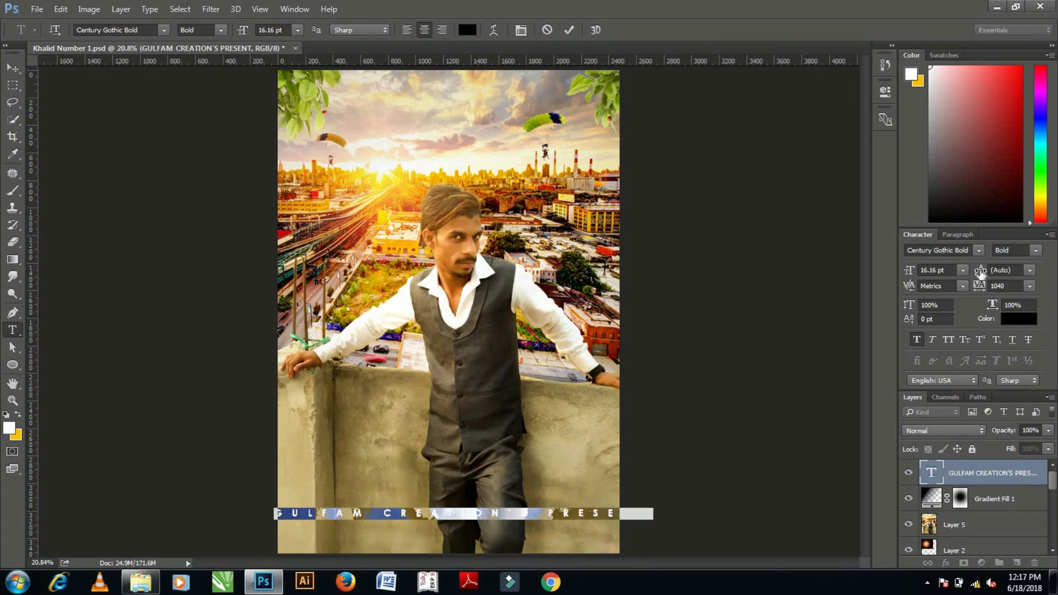
drag(976, 284, 974, 285)
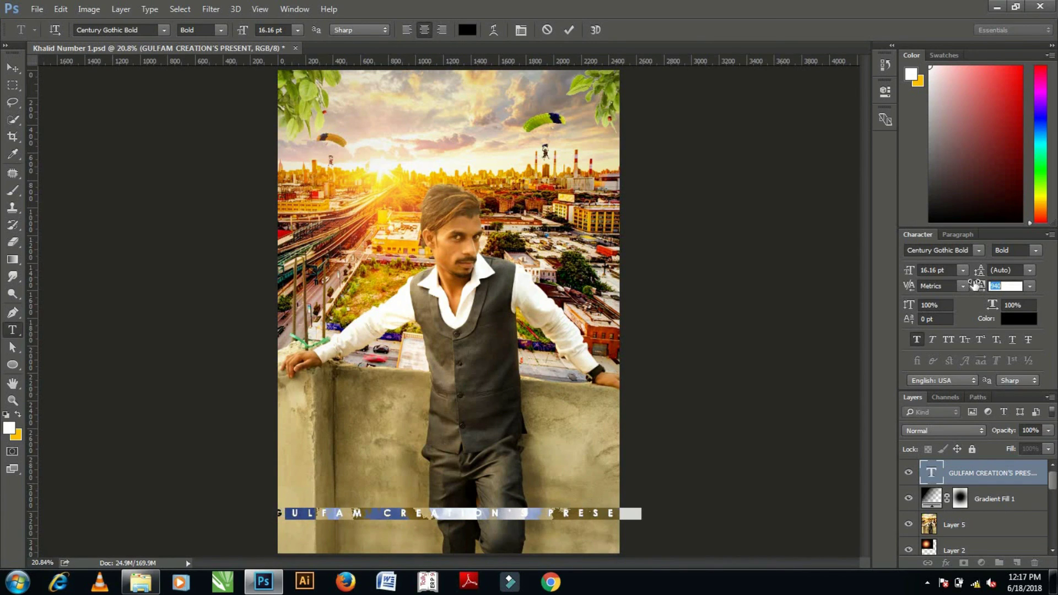
click(13, 67)
drag(517, 503, 505, 513)
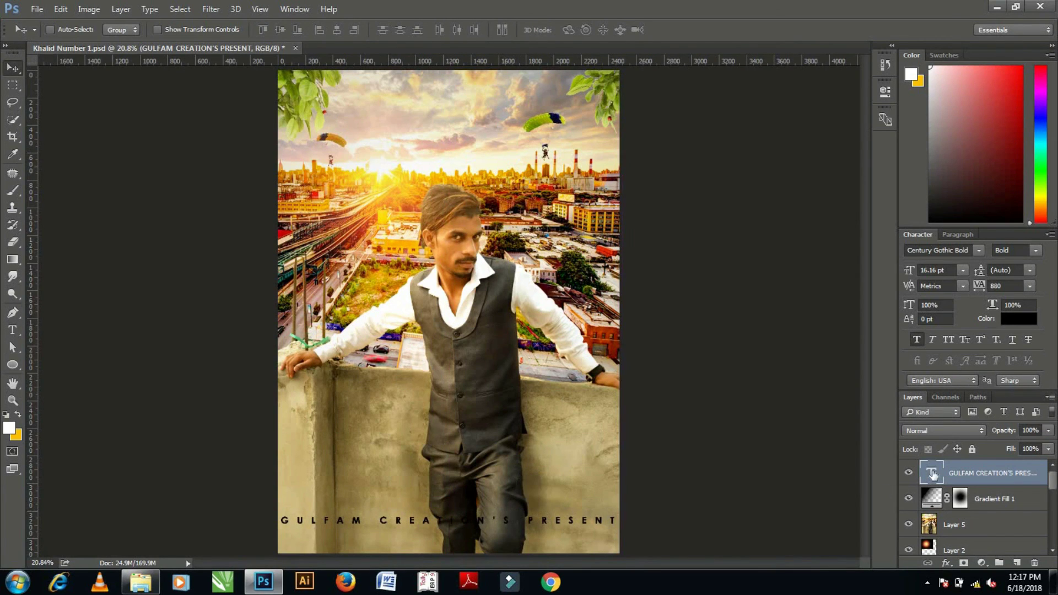
double_click(931, 473)
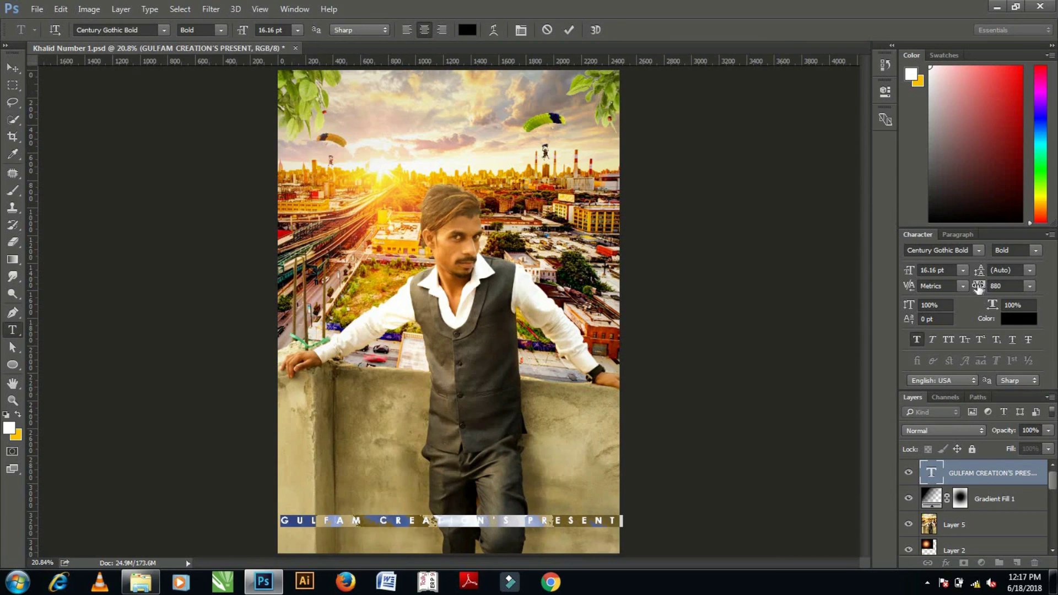
drag(978, 288, 3, 70)
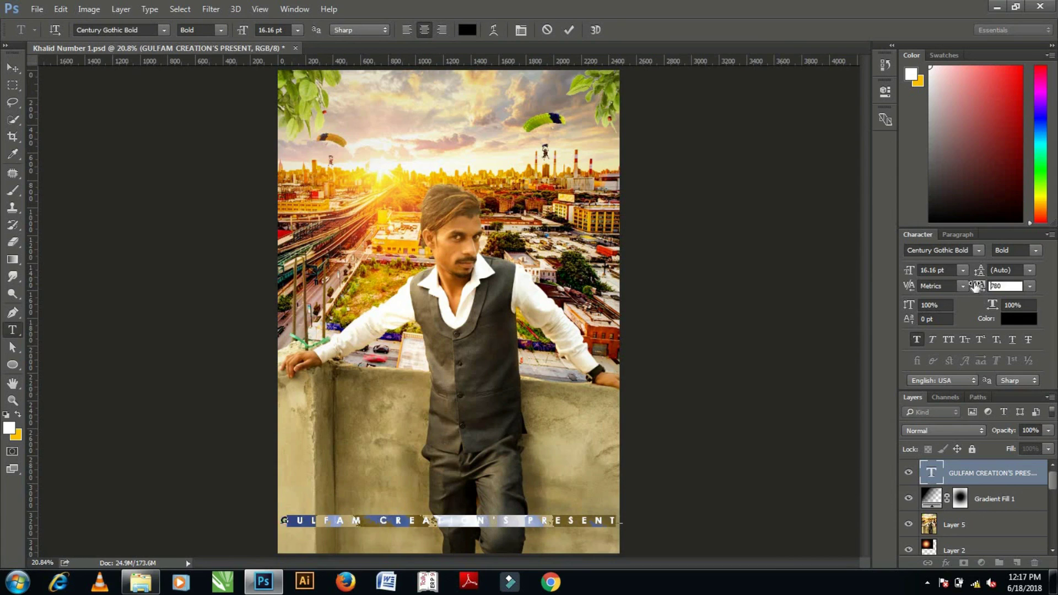
click(14, 69)
drag(493, 529, 494, 540)
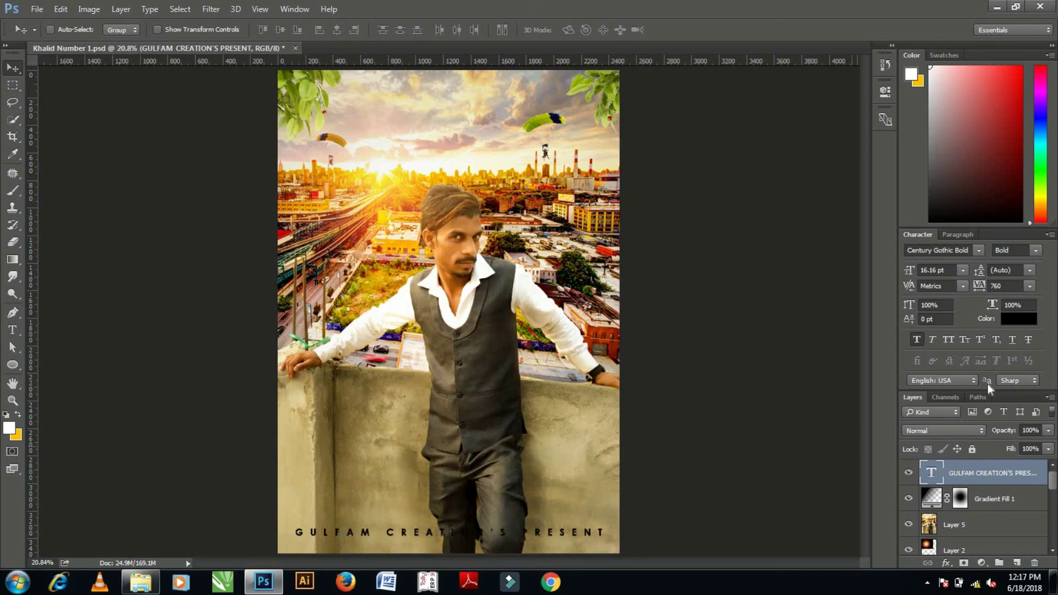
Color the caption white (#ffffff) and nudge it down and right to centre it.
click(1007, 320)
text(ffffff)
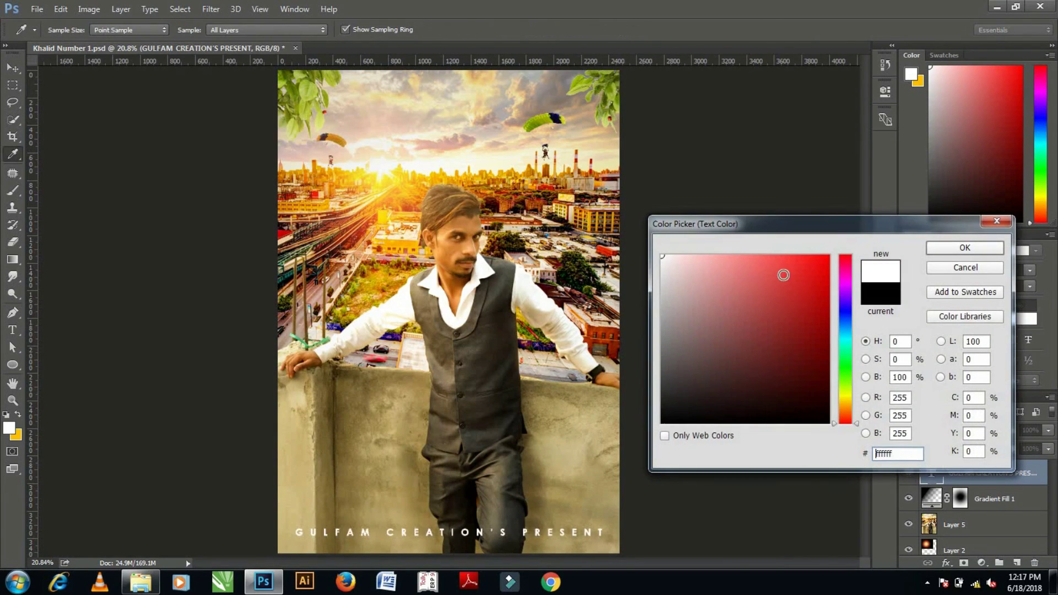
click(960, 247)
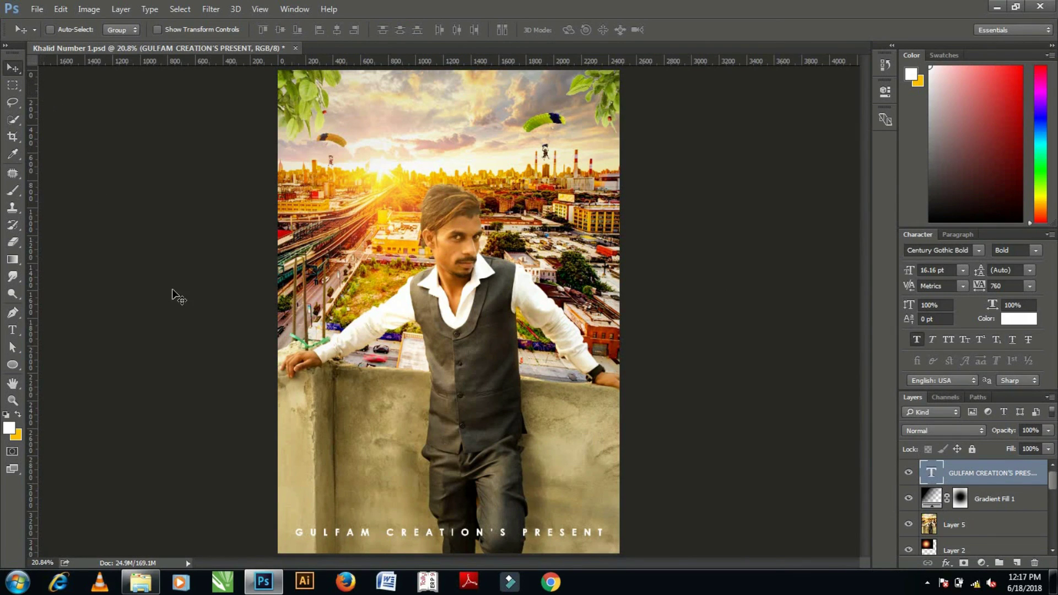
key(shift+Down)
key(shift+Right)
key(shift+Down)
key(shift+Down)
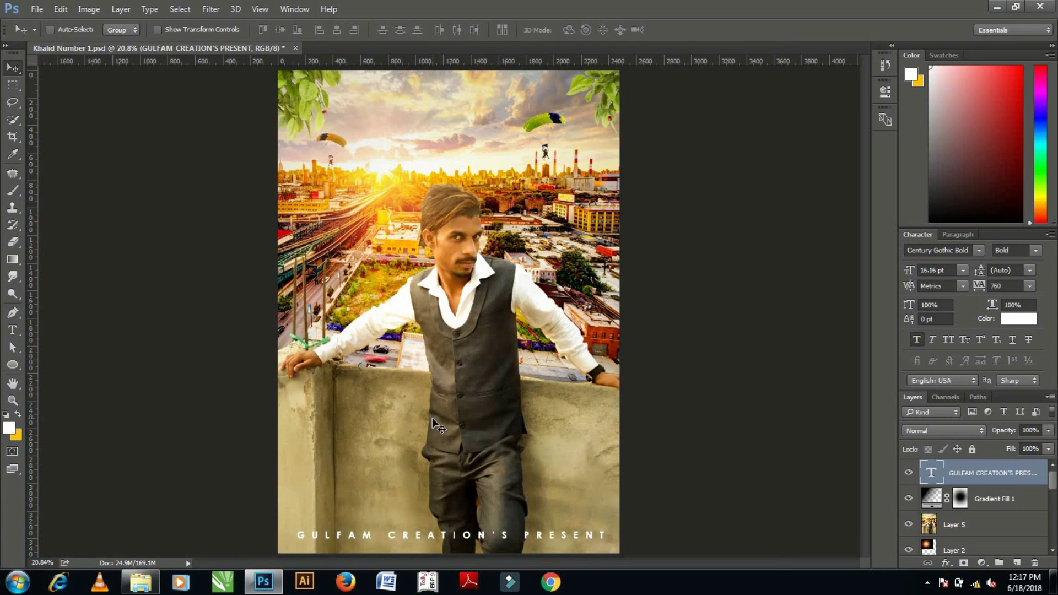